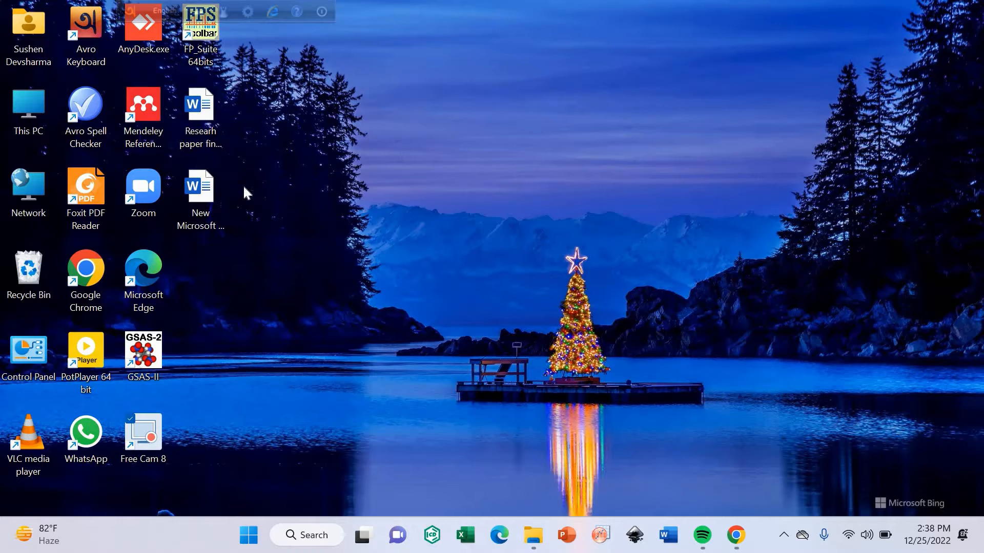
Open the New Microsoft Word Document from the desktop, read its transmission electron microscopy paragraph full screen, and minimize it.
{"action": "double_click", "coordinate": [199, 192]}
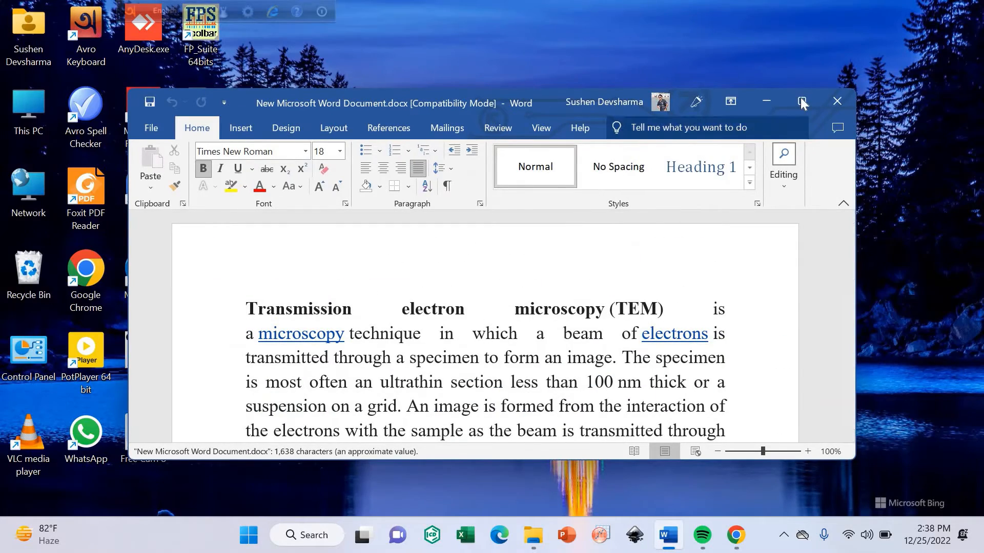
{"action": "left_click", "coordinate": [801, 101]}
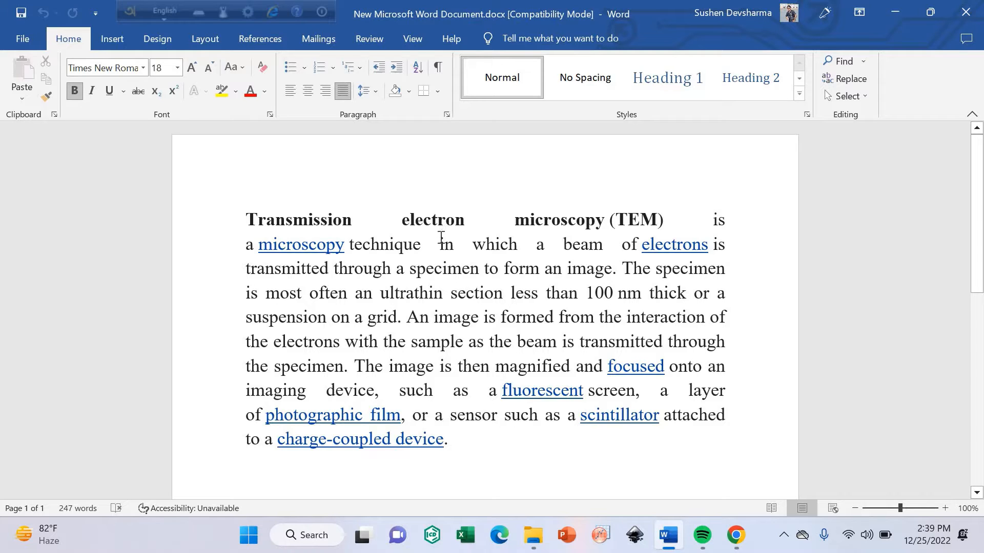
{"action": "left_click", "coordinate": [895, 14]}
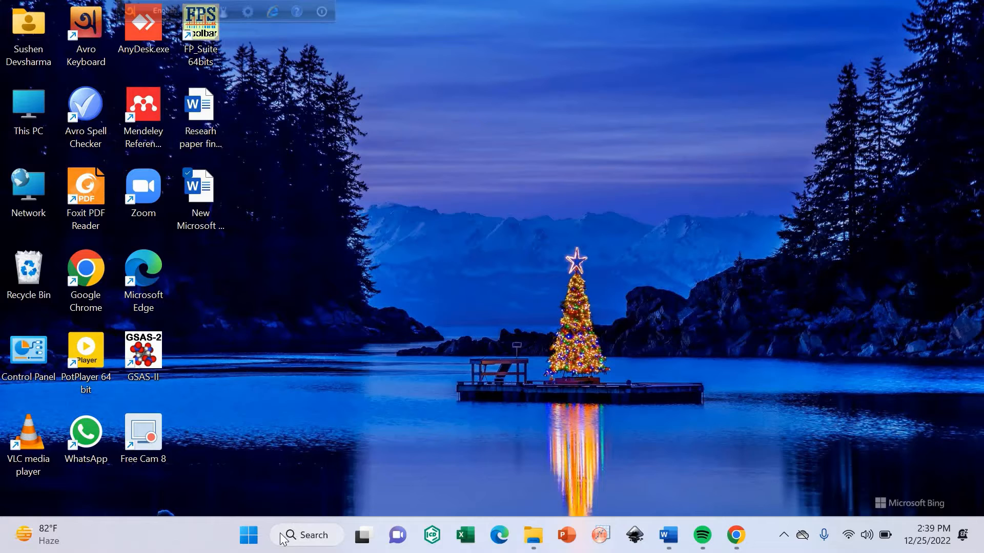
Find and launch ImageJ, and move its window near the upper edge of the desktop.
{"action": "left_click", "coordinate": [300, 533]}
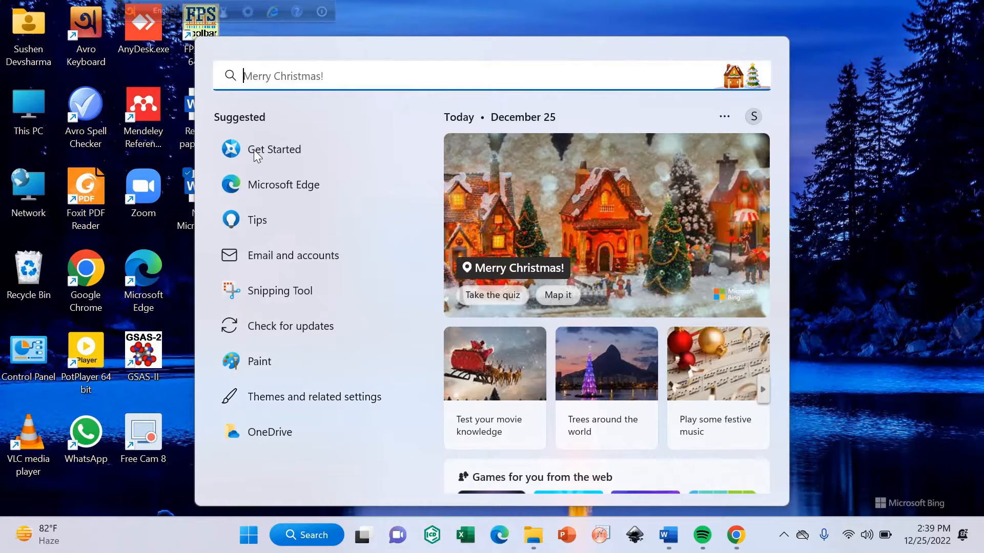
{"action": "type", "text": "imageJ"}
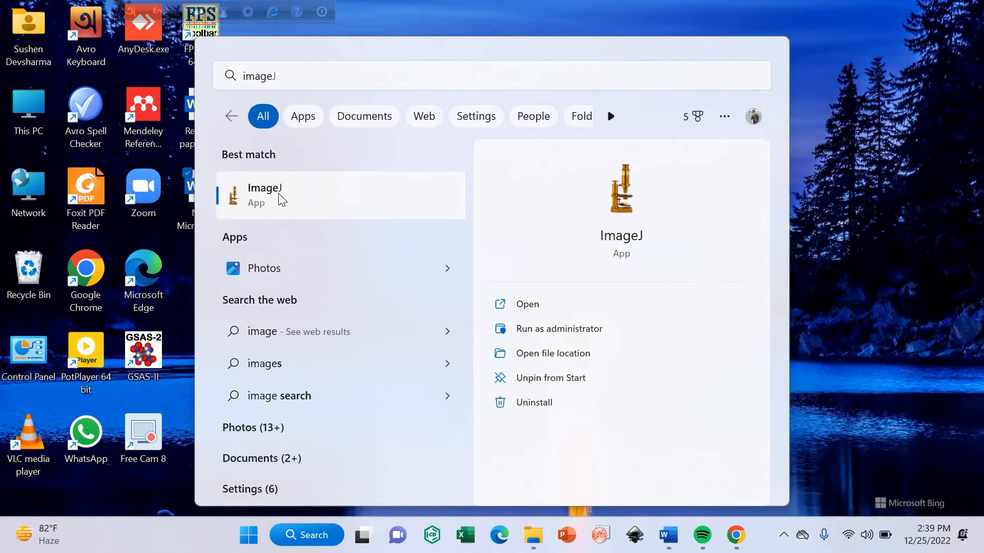
{"action": "left_click", "coordinate": [279, 194]}
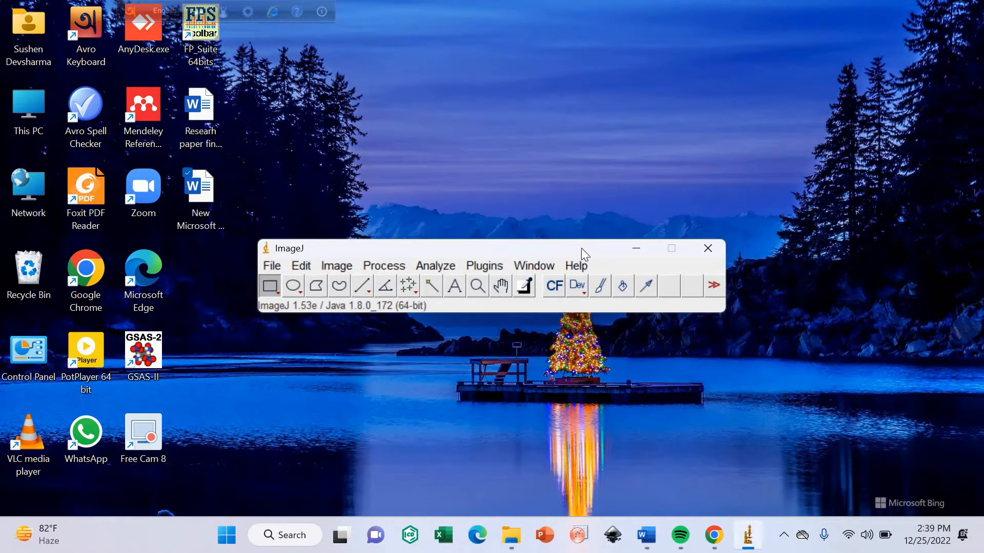
{"action": "left_click_drag", "start_coordinate": [581, 248], "coordinate": [678, 10]}
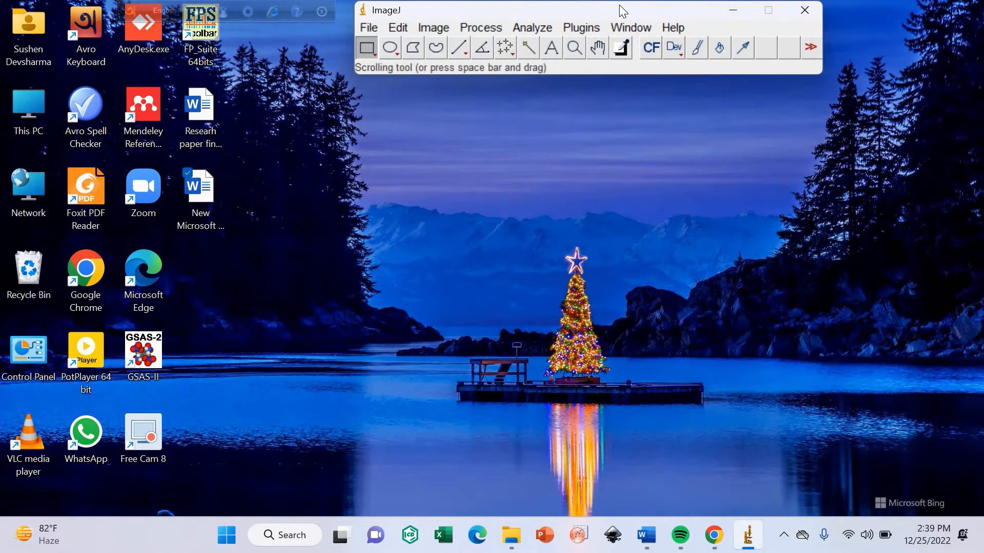
{"action": "left_click_drag", "start_coordinate": [612, 14], "coordinate": [593, 46]}
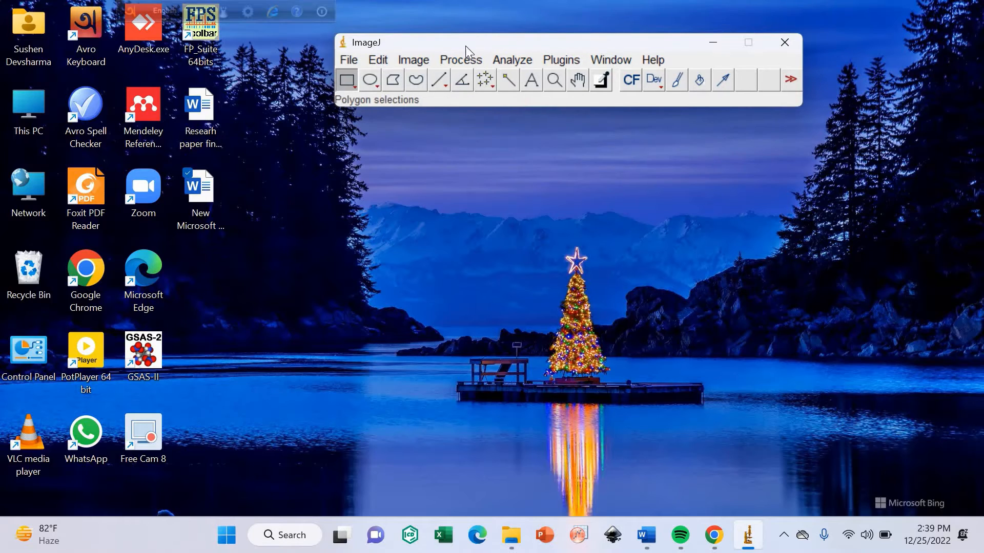
{"action": "left_click", "coordinate": [347, 60]}
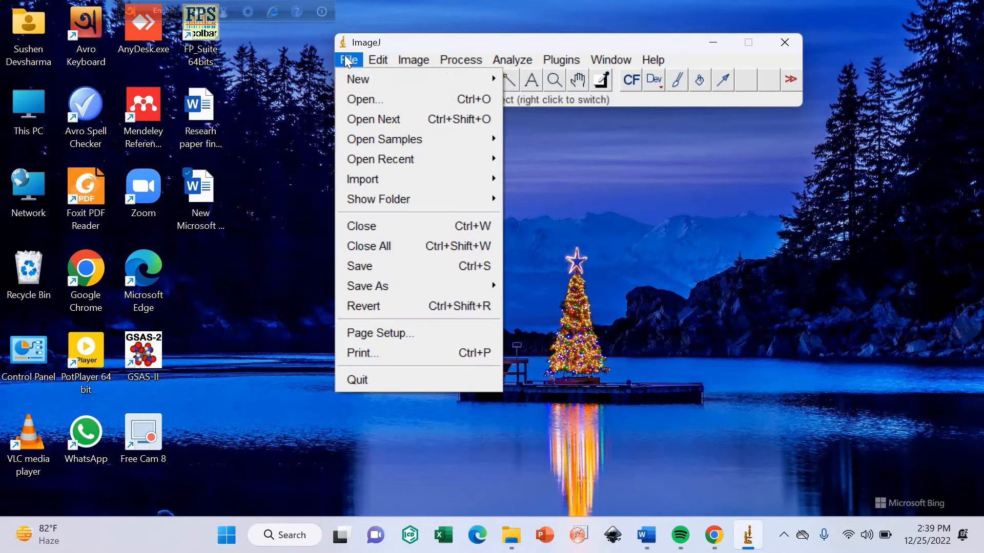
{"action": "left_click", "coordinate": [375, 99]}
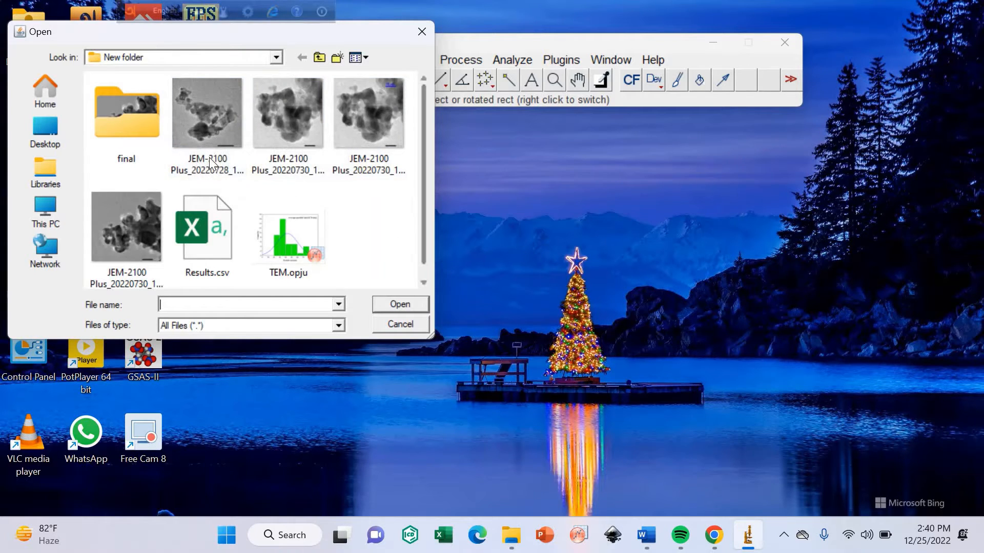
{"action": "double_click", "coordinate": [134, 115]}
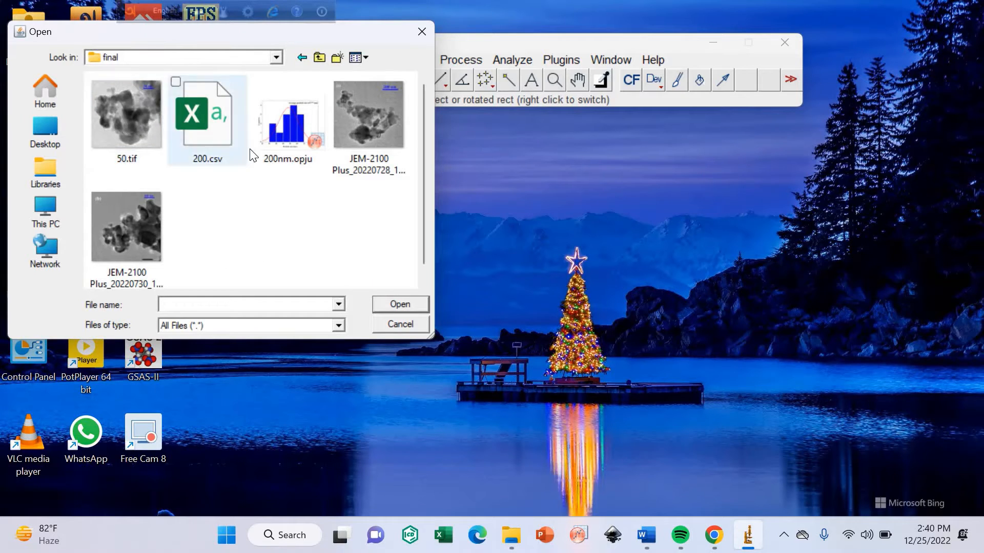
{"action": "scroll", "coordinate": [256, 162], "scroll_direction": "down", "scroll_amount": 1}
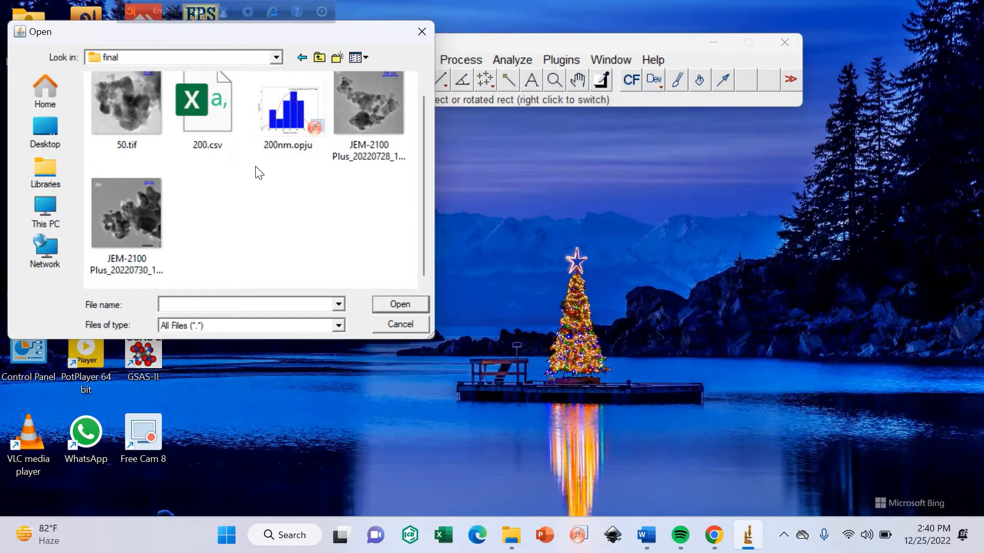
{"action": "scroll", "coordinate": [258, 171], "scroll_direction": "up", "scroll_amount": 1}
{"action": "scroll", "coordinate": [252, 183], "scroll_direction": "down", "scroll_amount": 1}
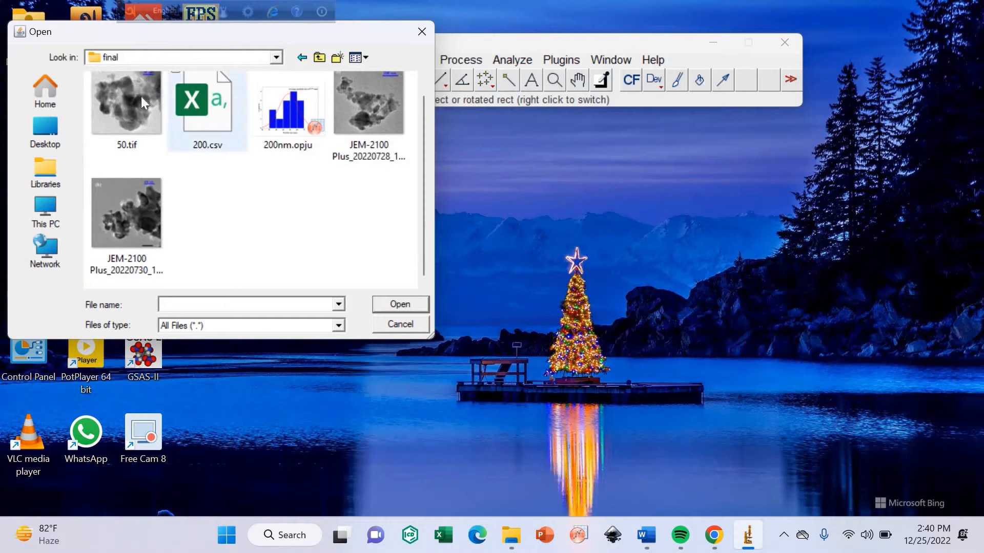
{"action": "left_click", "coordinate": [273, 57]}
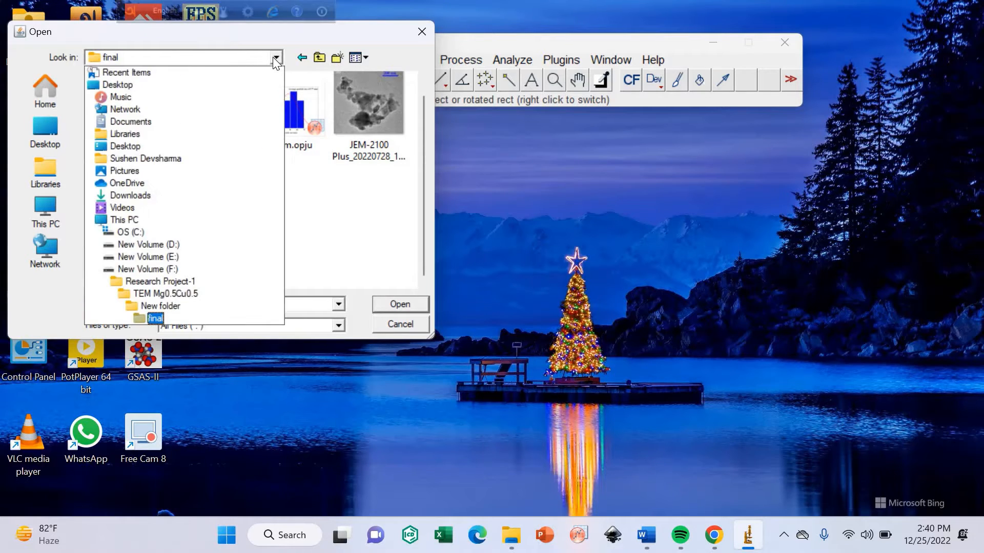
{"action": "left_click", "coordinate": [296, 190]}
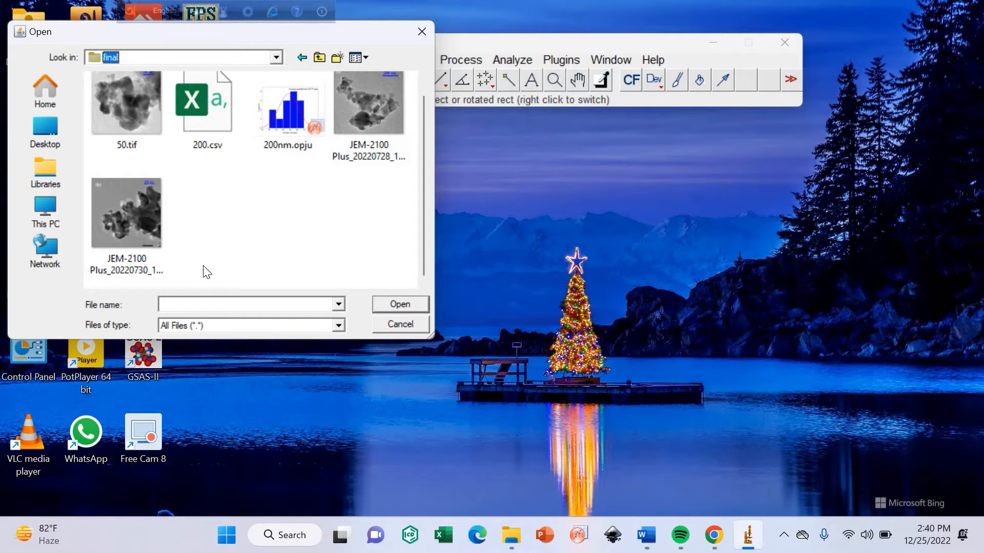
{"action": "left_click", "coordinate": [400, 324]}
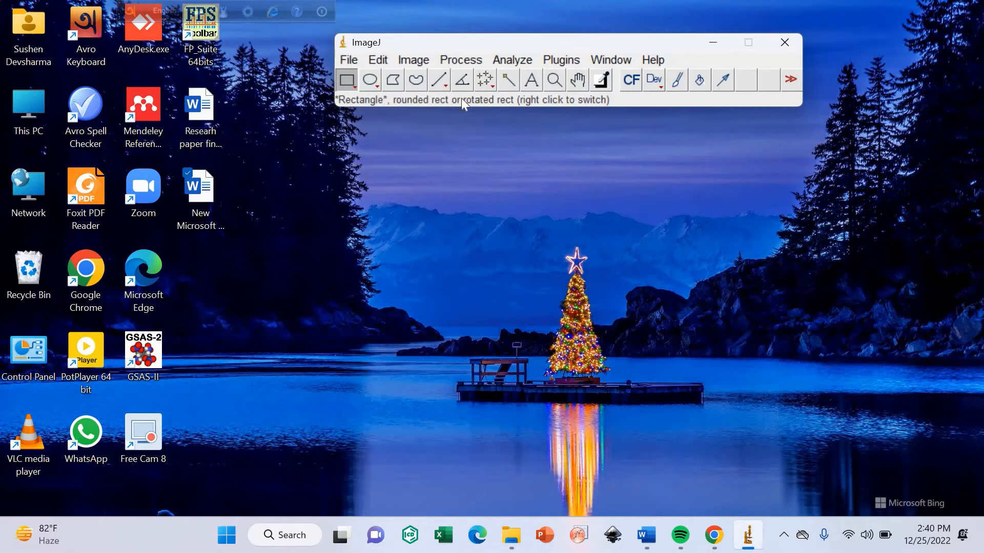
Open the TEM image JEM-2100 Plus_20220730_1613_43.jpg from New folder in ImageJ.
{"action": "left_click", "coordinate": [349, 60]}
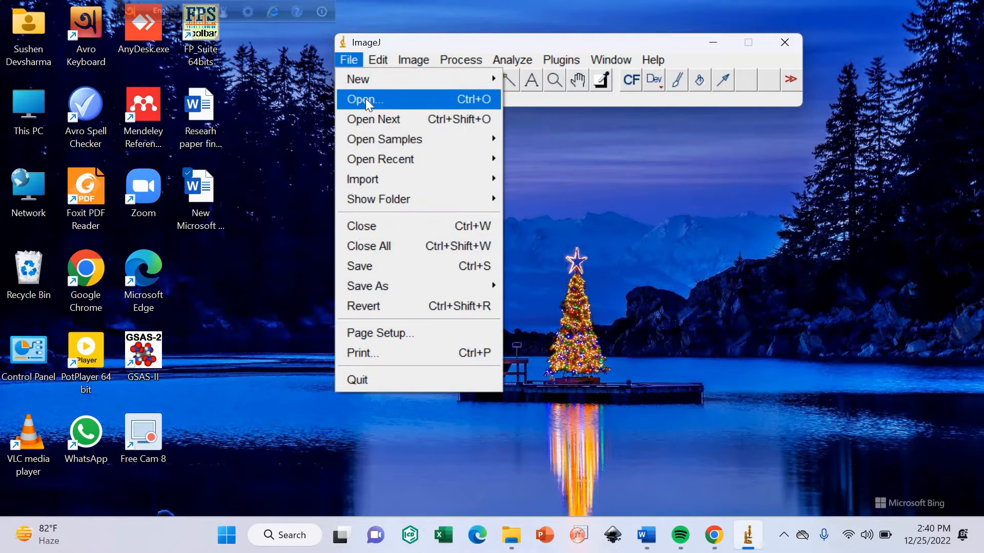
{"action": "left_click", "coordinate": [364, 98]}
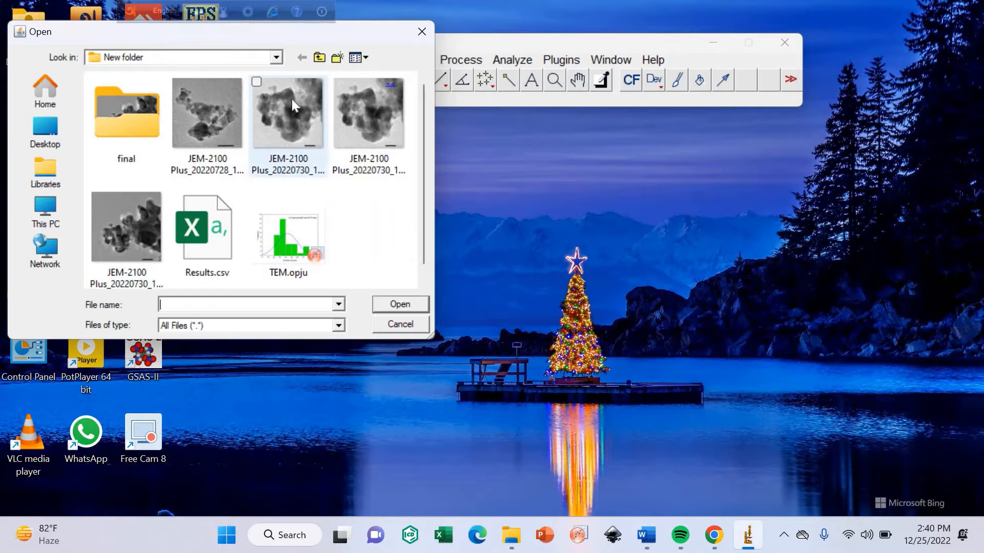
{"action": "left_click", "coordinate": [287, 116]}
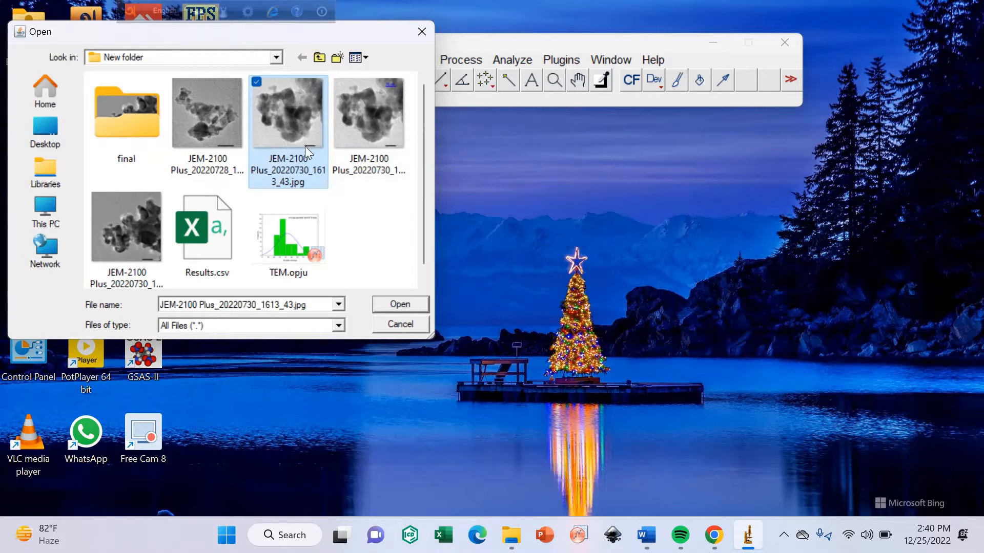
{"action": "left_click", "coordinate": [401, 305]}
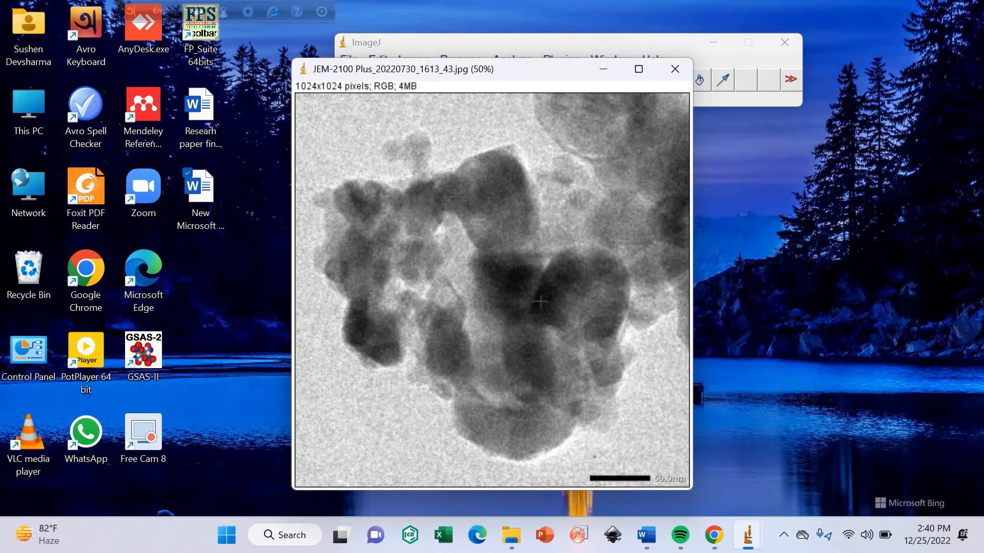
Enlarge the TEM image window and arrange it beside the ImageJ main window so the tools are accessible.
{"action": "left_click", "coordinate": [638, 71]}
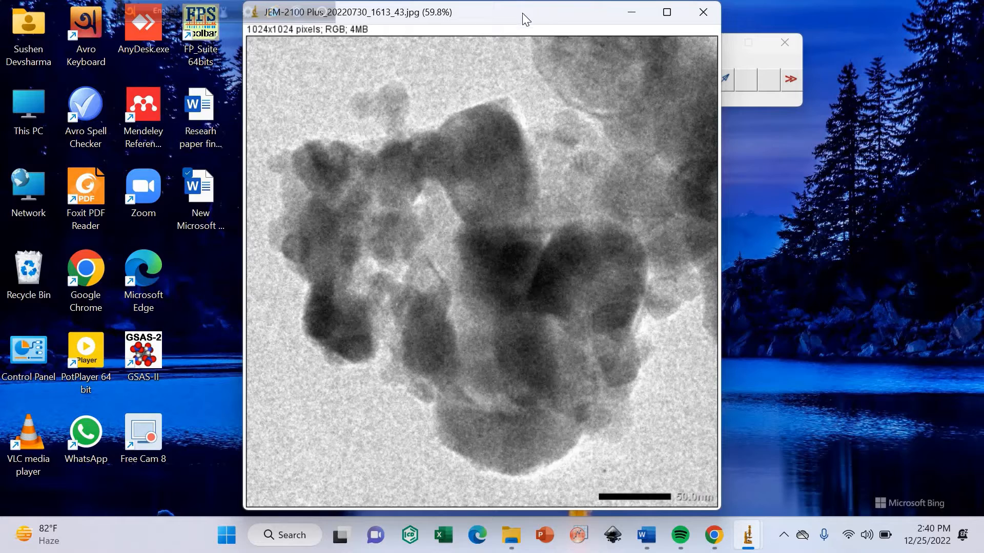
{"action": "left_click_drag", "start_coordinate": [533, 9], "coordinate": [391, 34]}
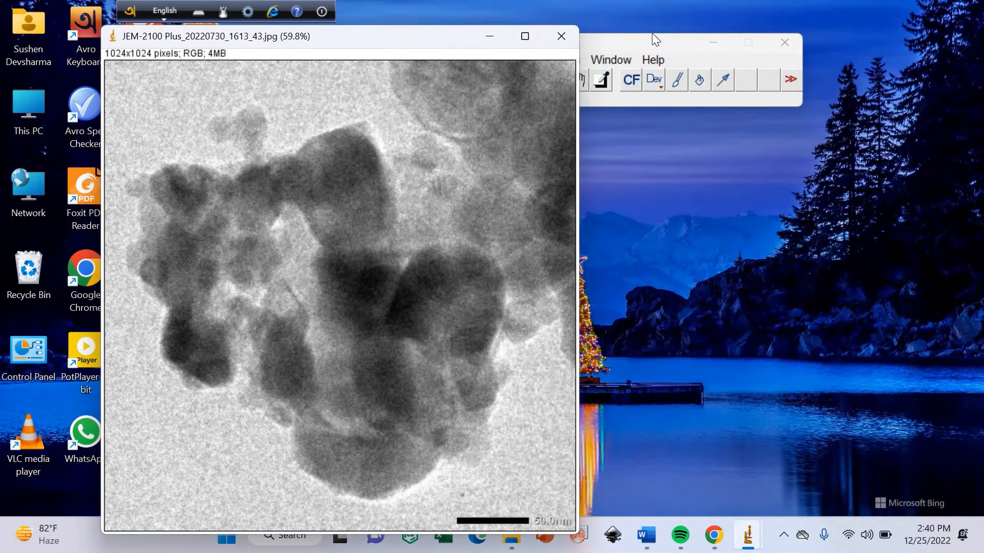
{"action": "left_click_drag", "start_coordinate": [610, 36], "coordinate": [751, 27]}
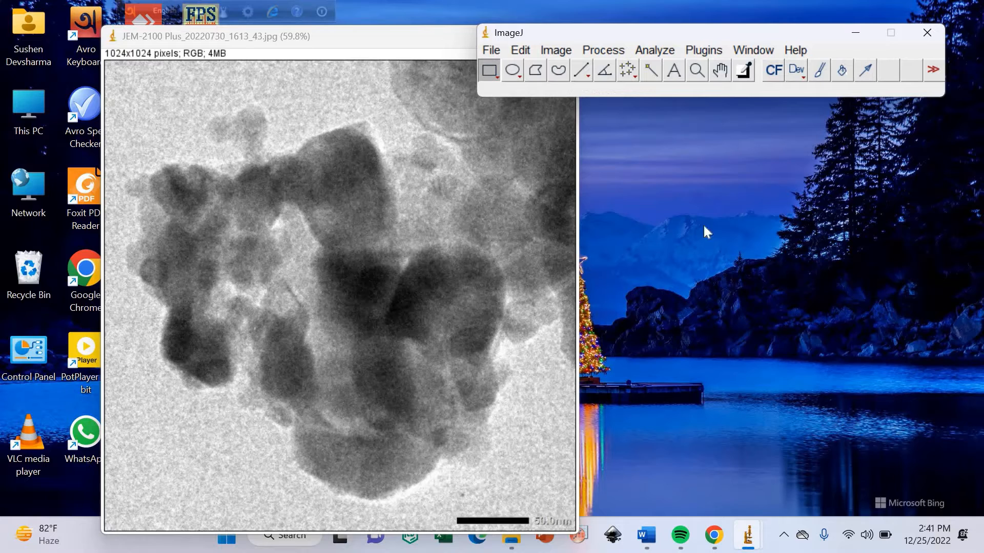
{"action": "left_click", "coordinate": [644, 50]}
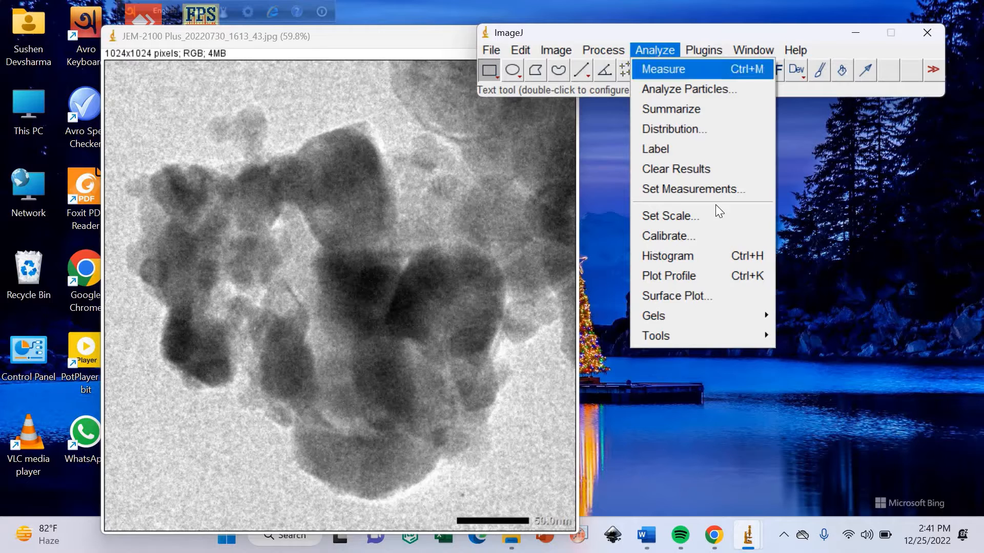
{"action": "left_click", "coordinate": [668, 216]}
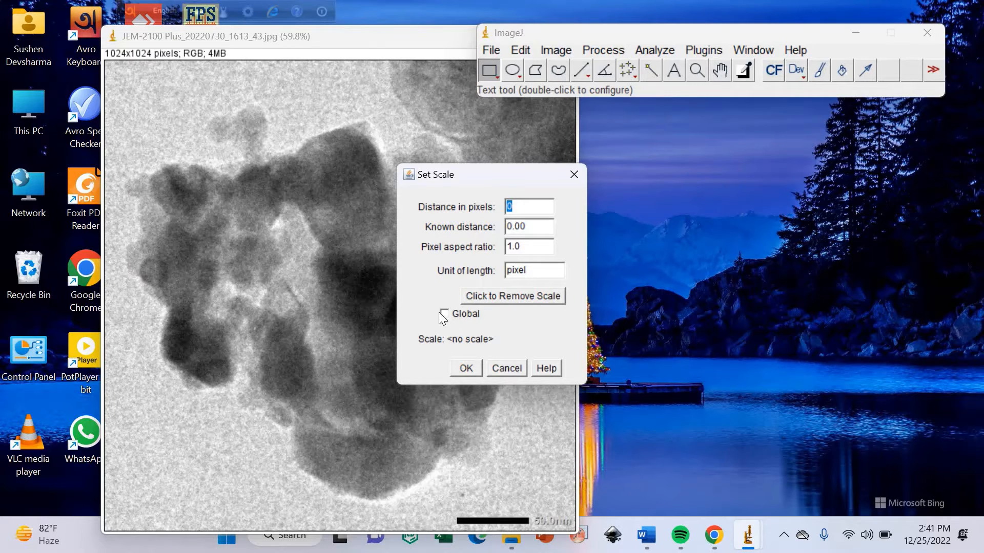
{"action": "left_click", "coordinate": [574, 175]}
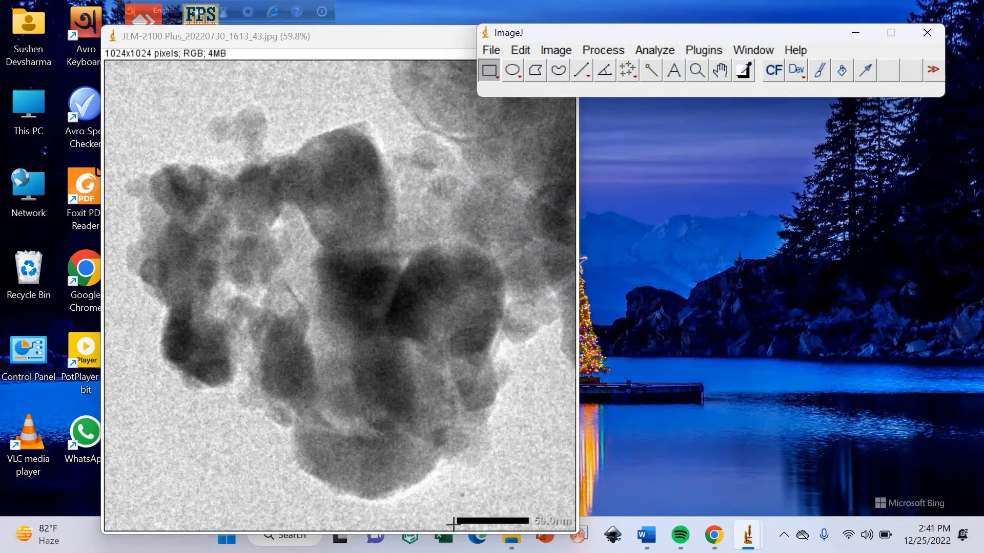
Draw a straight line about 155 pixels long along the 50 nm scale bar of the TEM image.
{"action": "left_click", "coordinate": [580, 71]}
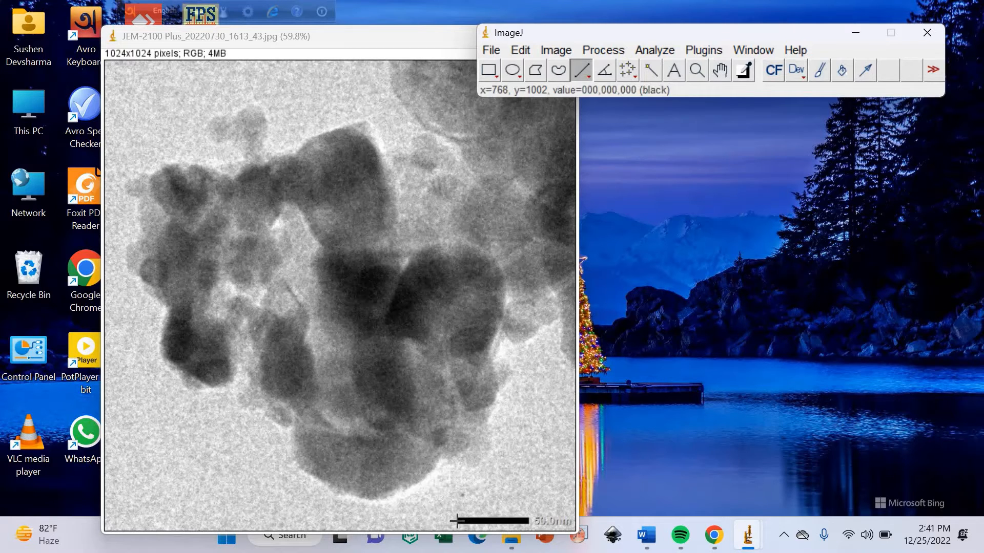
{"action": "left_click_drag", "start_coordinate": [457, 521], "coordinate": [530, 521]}
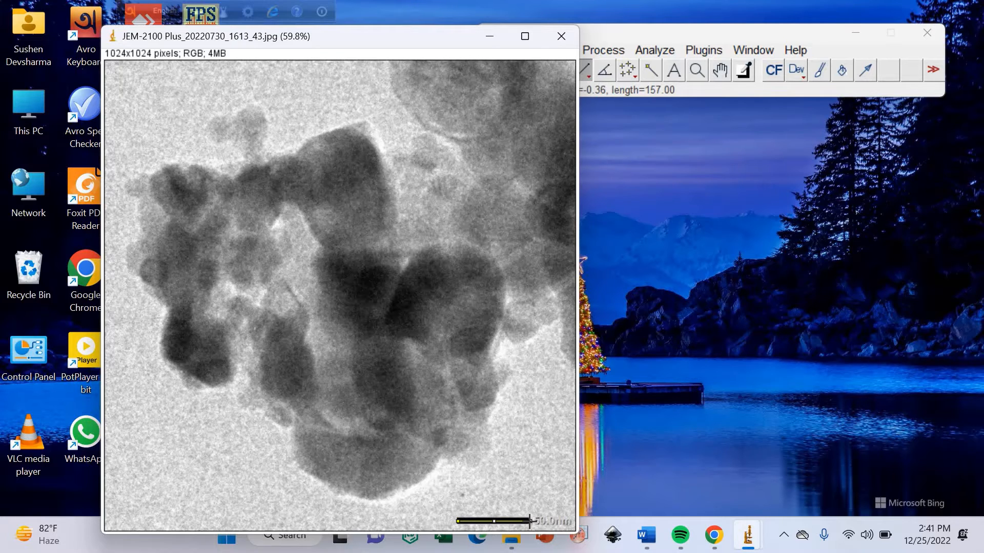
{"action": "left_click_drag", "start_coordinate": [530, 521], "coordinate": [530, 521]}
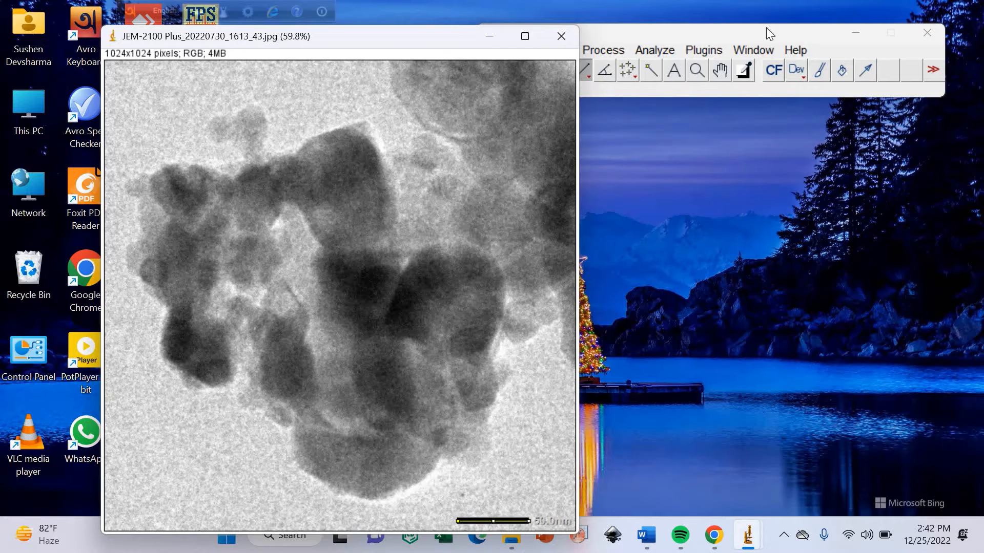
Set the image scale from the scale bar line with a known distance of 50.0, unit nm, applied globally.
{"action": "left_click", "coordinate": [654, 50]}
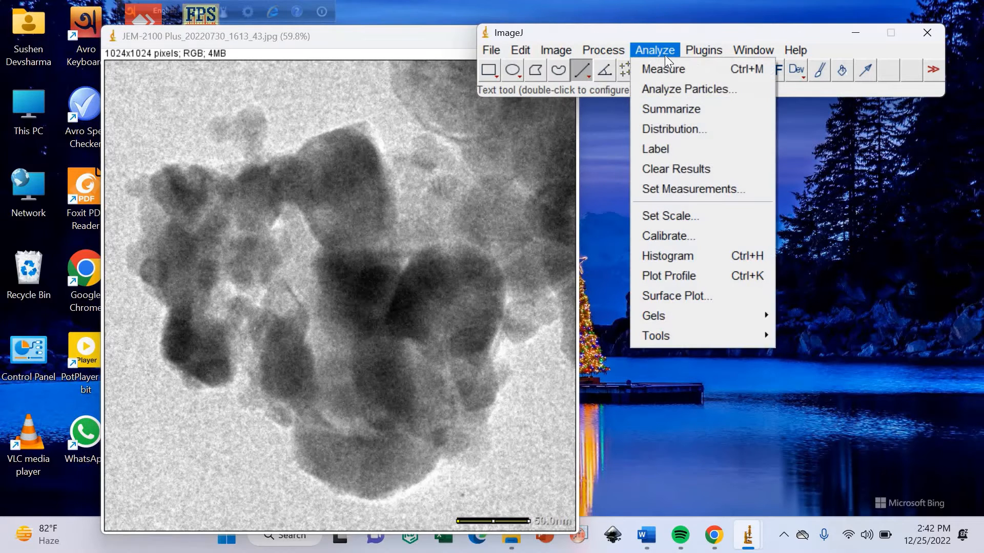
{"action": "left_click", "coordinate": [687, 215]}
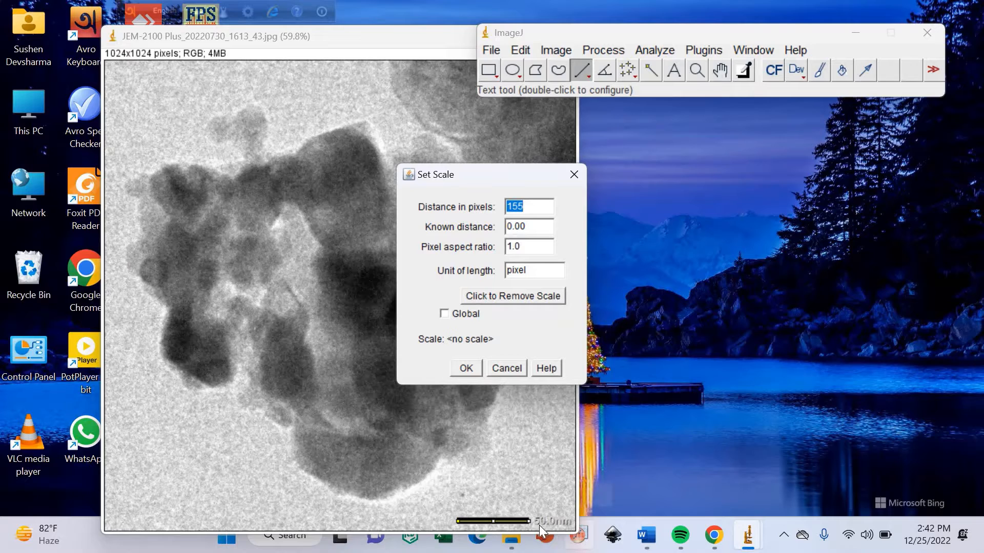
{"action": "left_click", "coordinate": [516, 229]}
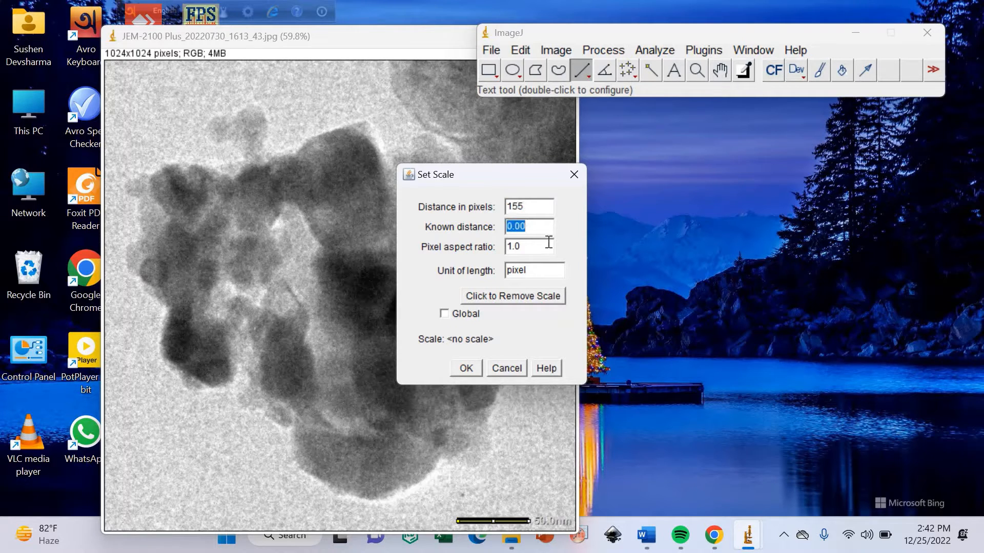
{"action": "type", "text": "5"}
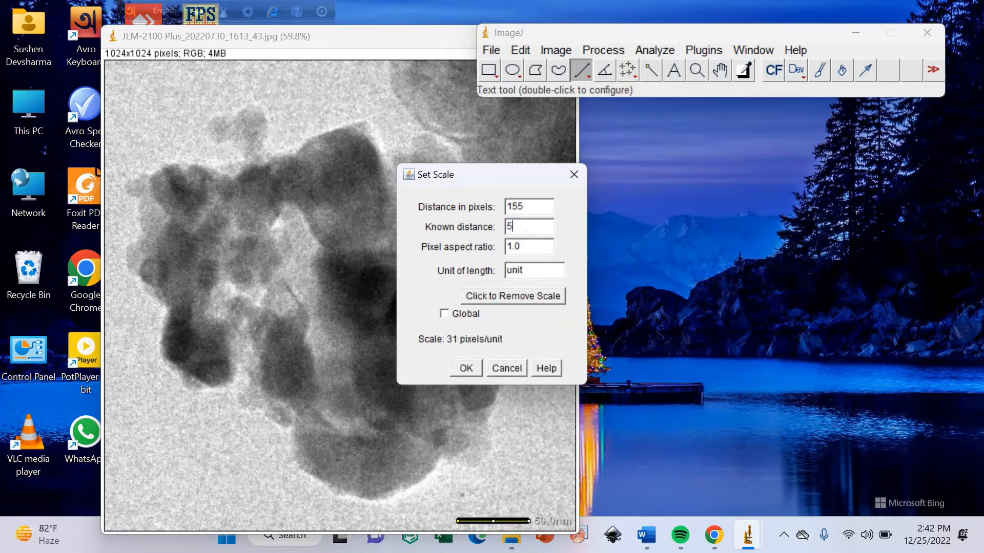
{"action": "type", "text": "0.0"}
{"action": "double_click", "coordinate": [528, 273]}
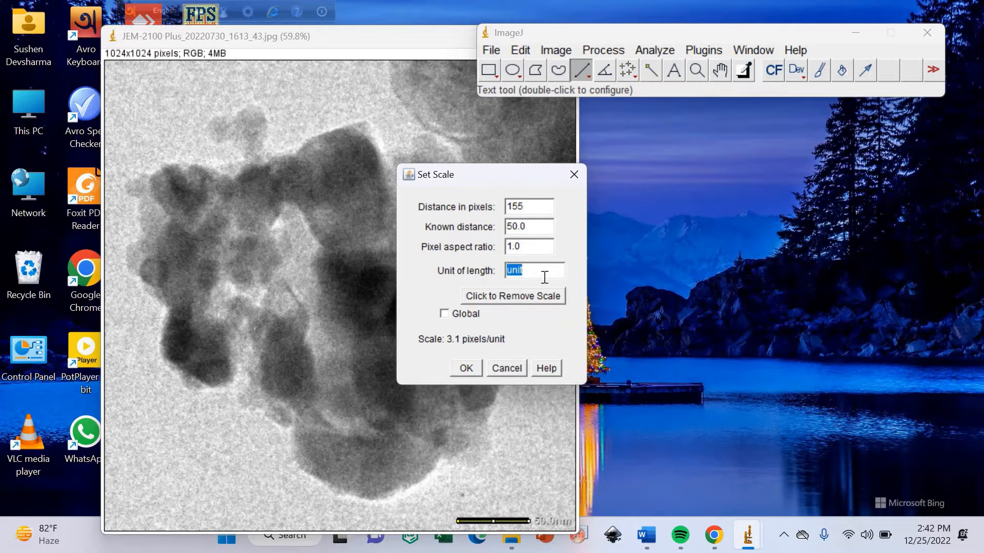
{"action": "key", "text": "BackSpace"}
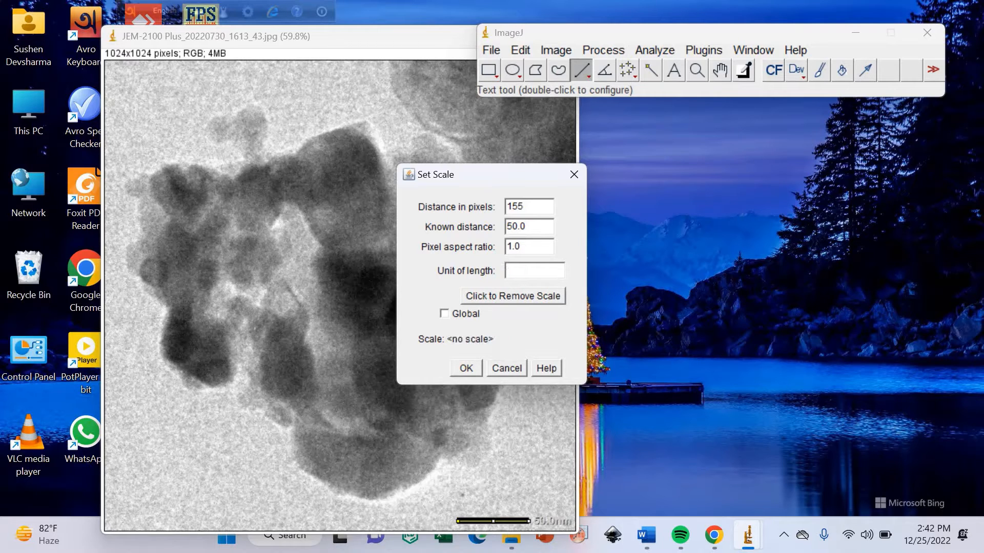
{"action": "type", "text": "nm"}
{"action": "left_click", "coordinate": [444, 314]}
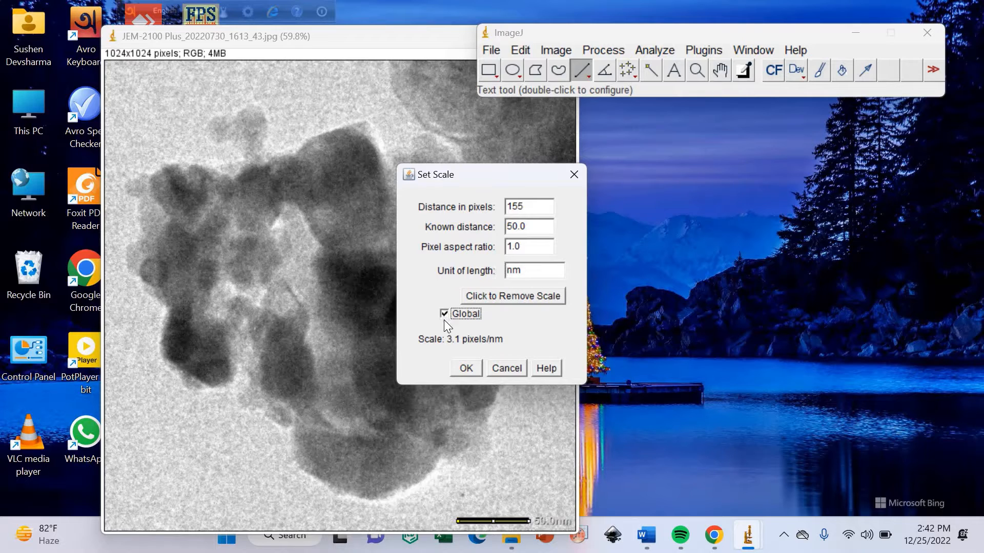
{"action": "left_click", "coordinate": [464, 365]}
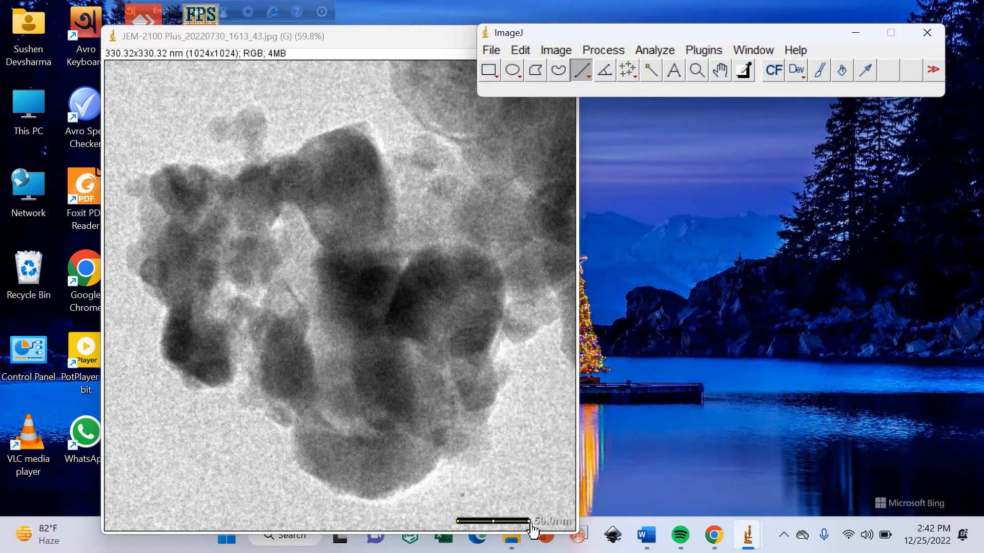
Check the stored Set Scale values for the image and close the dialog without changes.
{"action": "left_click", "coordinate": [660, 51]}
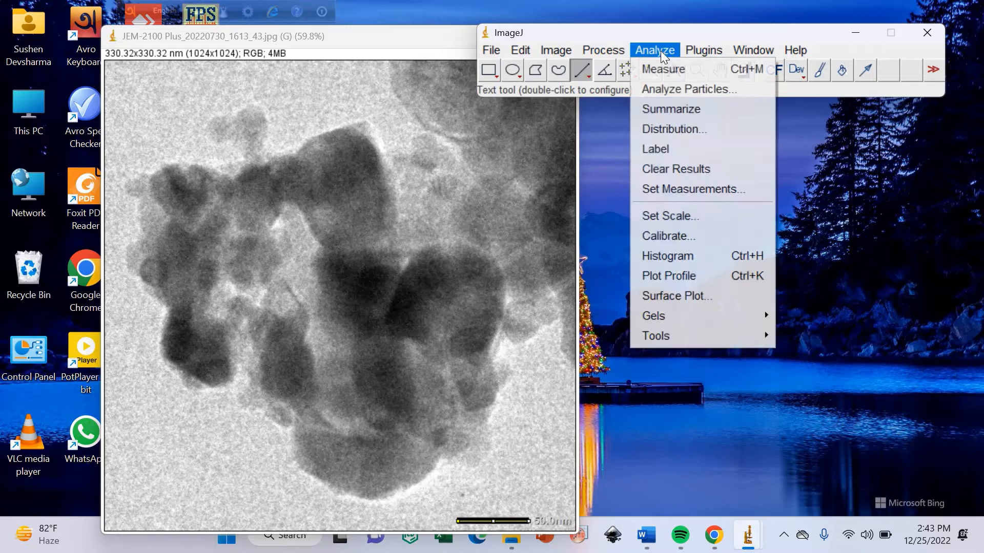
{"action": "left_click", "coordinate": [684, 218]}
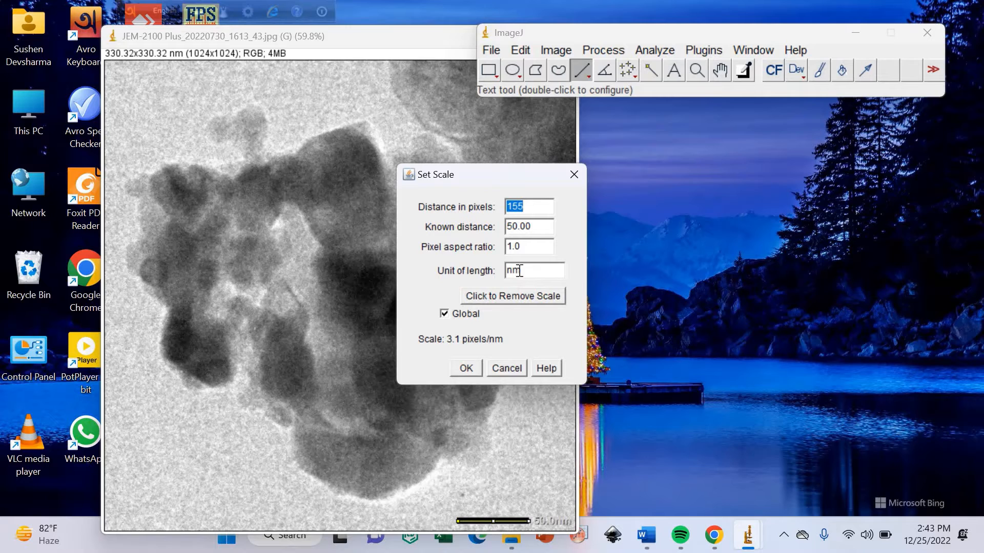
{"action": "left_click", "coordinate": [572, 177]}
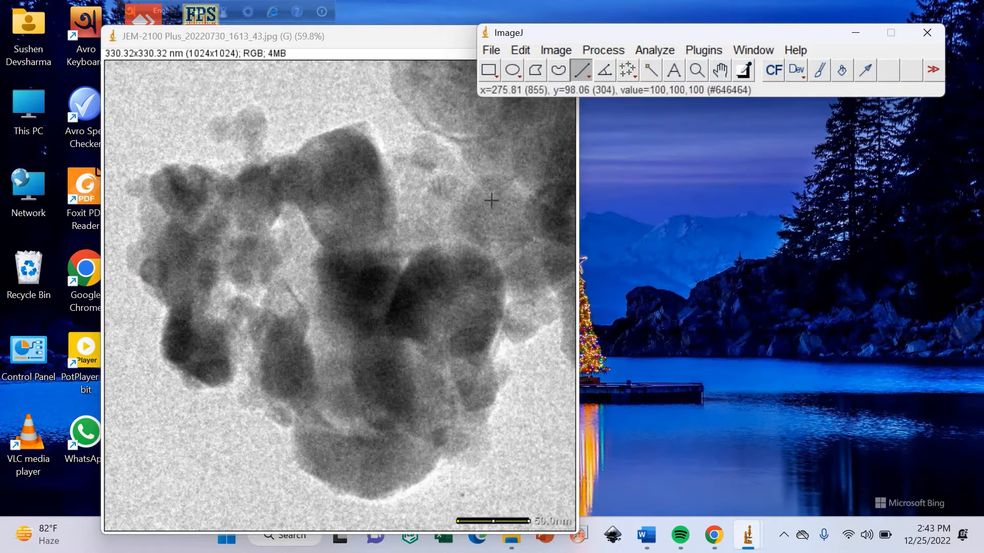
Clear the scale bar line, draw a line about 61 nm long across the dark upper-centre particle, and measure it.
{"action": "left_click", "coordinate": [521, 261]}
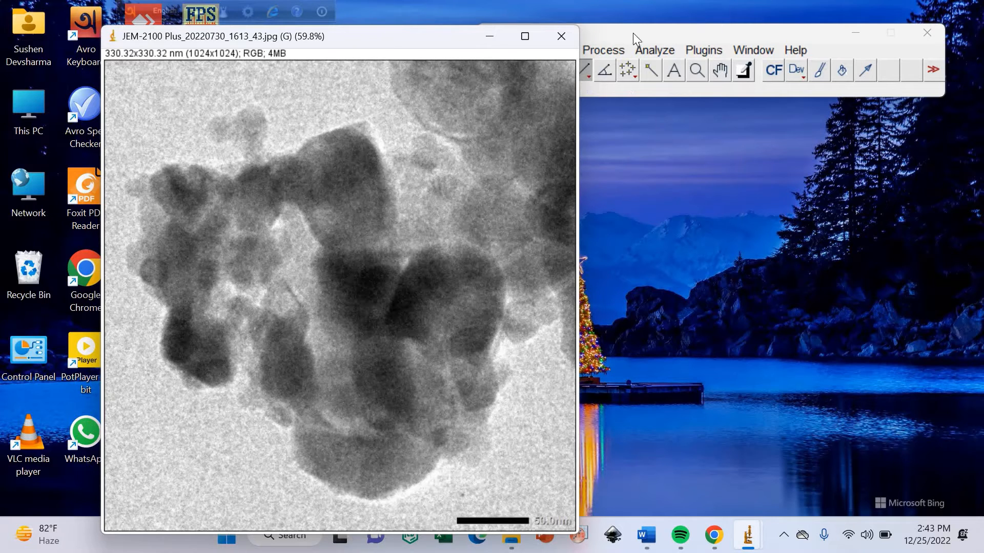
{"action": "left_click", "coordinate": [646, 26]}
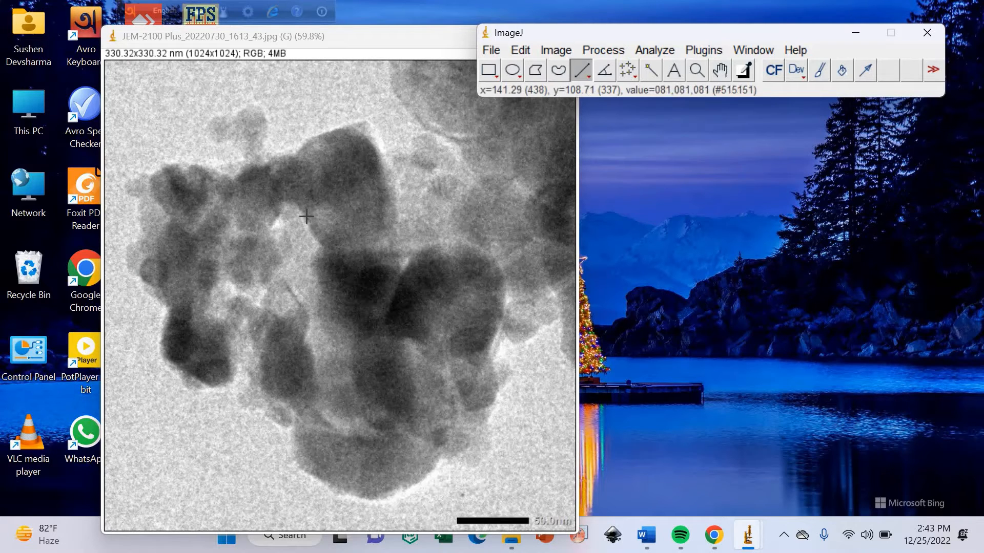
{"action": "left_click_drag", "start_coordinate": [306, 216], "coordinate": [382, 173]}
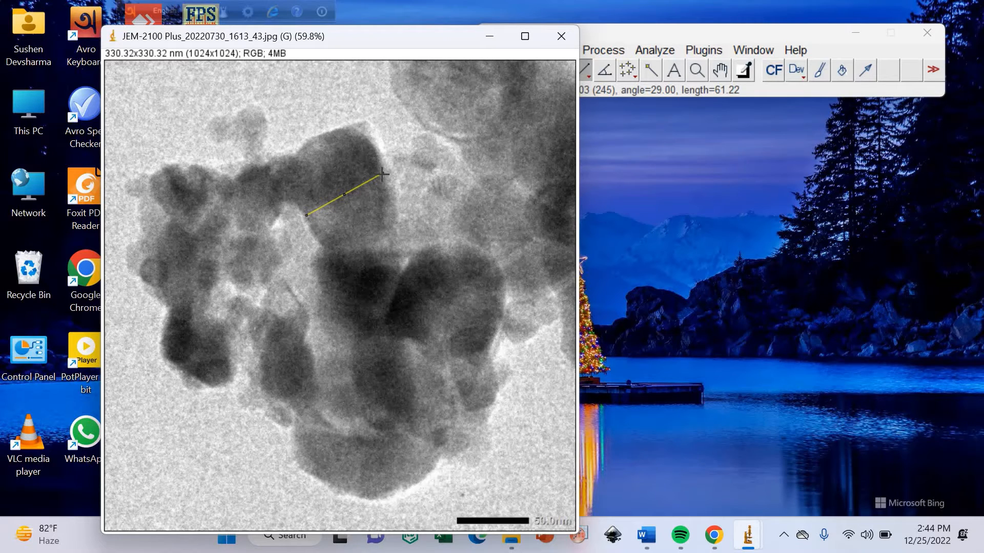
{"action": "left_click_drag", "start_coordinate": [383, 175], "coordinate": [383, 173]}
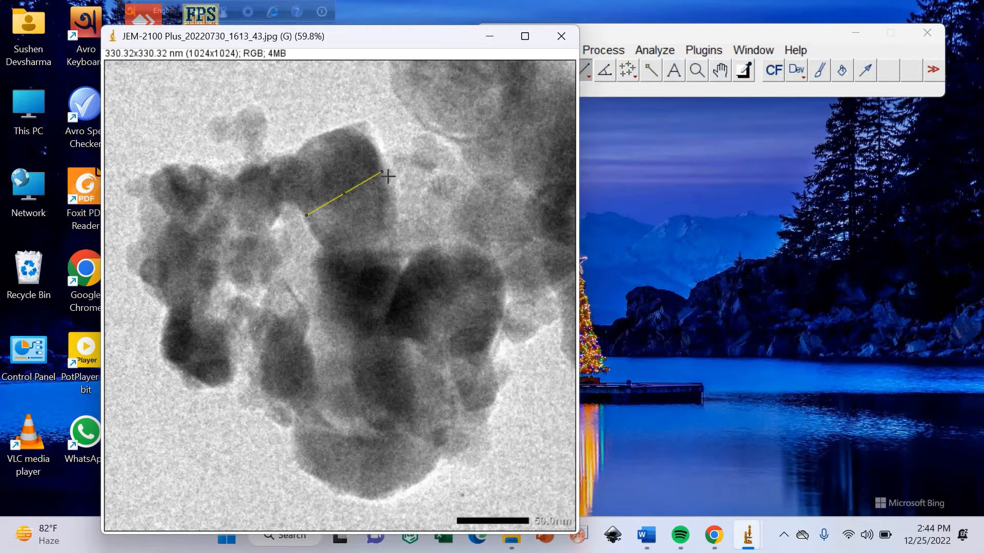
{"action": "left_click", "coordinate": [653, 49]}
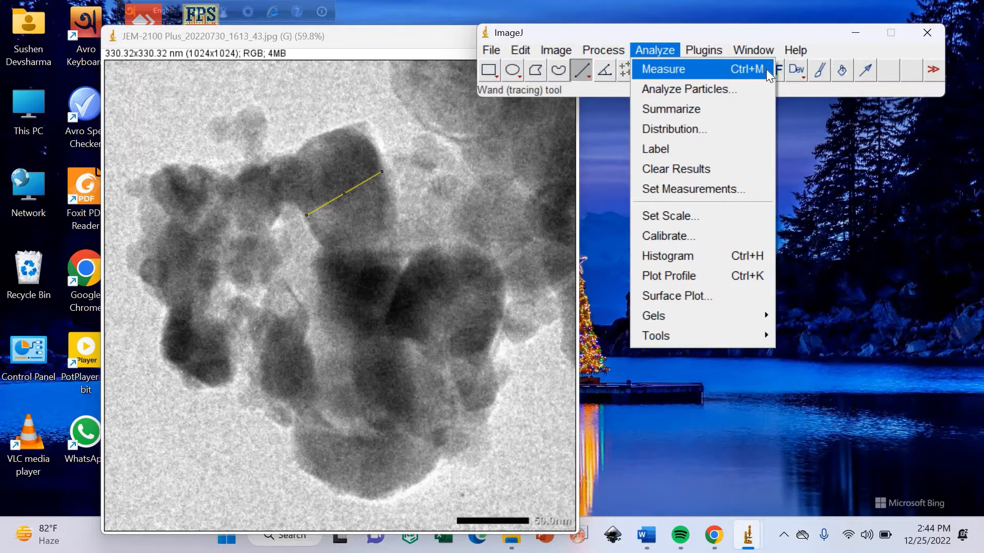
{"action": "left_click", "coordinate": [665, 69]}
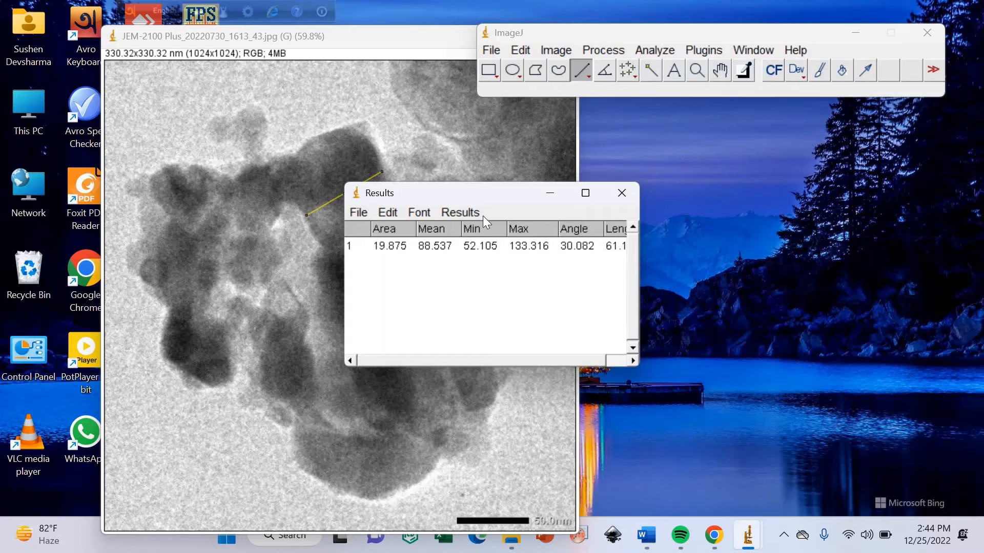
View all columns of the Results table at full size, restore it, and place it beside the TEM image.
{"action": "left_click_drag", "start_coordinate": [474, 197], "coordinate": [578, 197]}
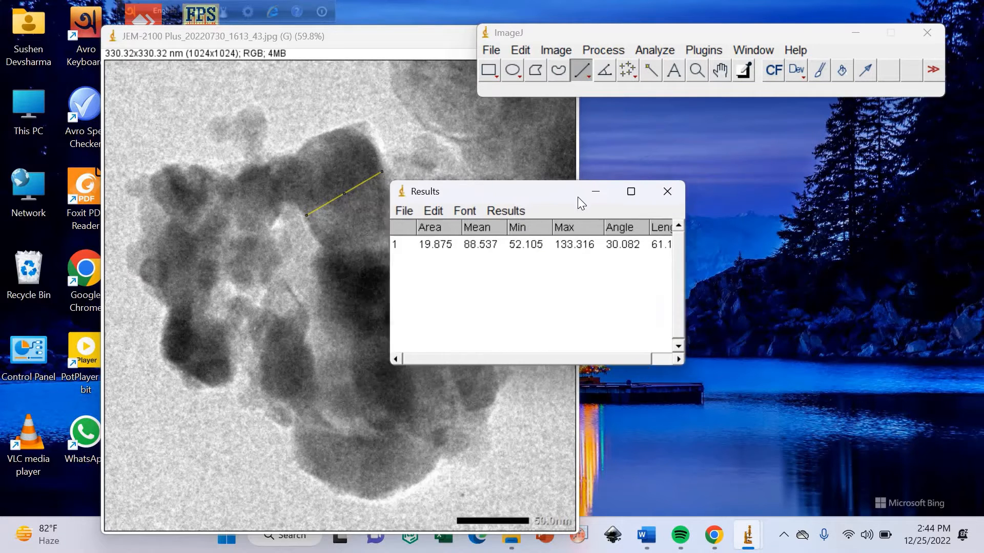
{"action": "left_click", "coordinate": [690, 194]}
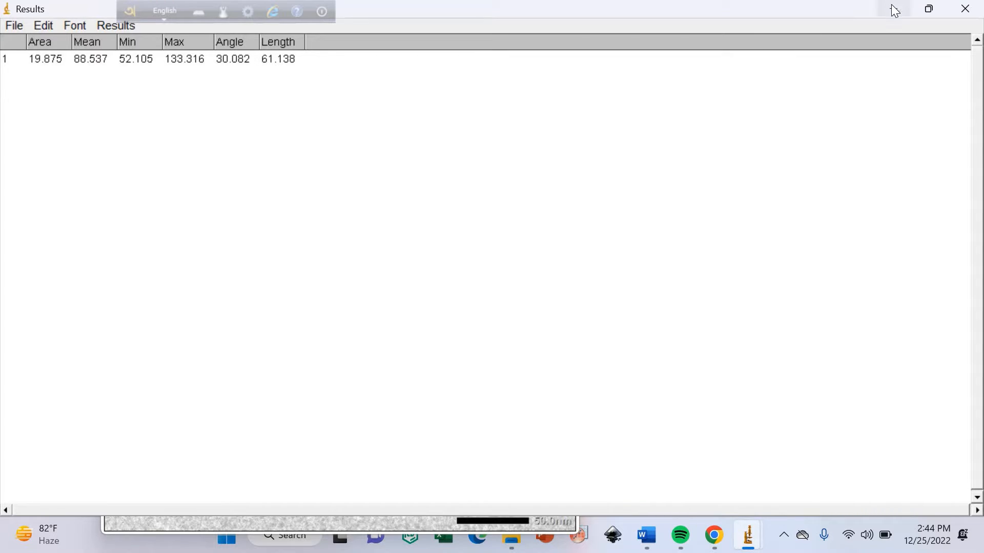
{"action": "left_click", "coordinate": [928, 9]}
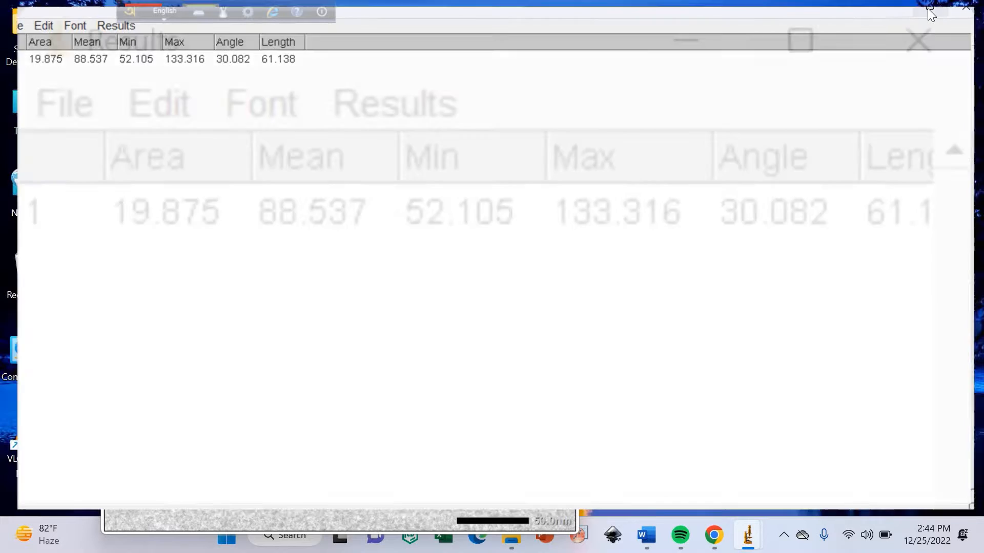
{"action": "left_click_drag", "start_coordinate": [569, 193], "coordinate": [802, 180]}
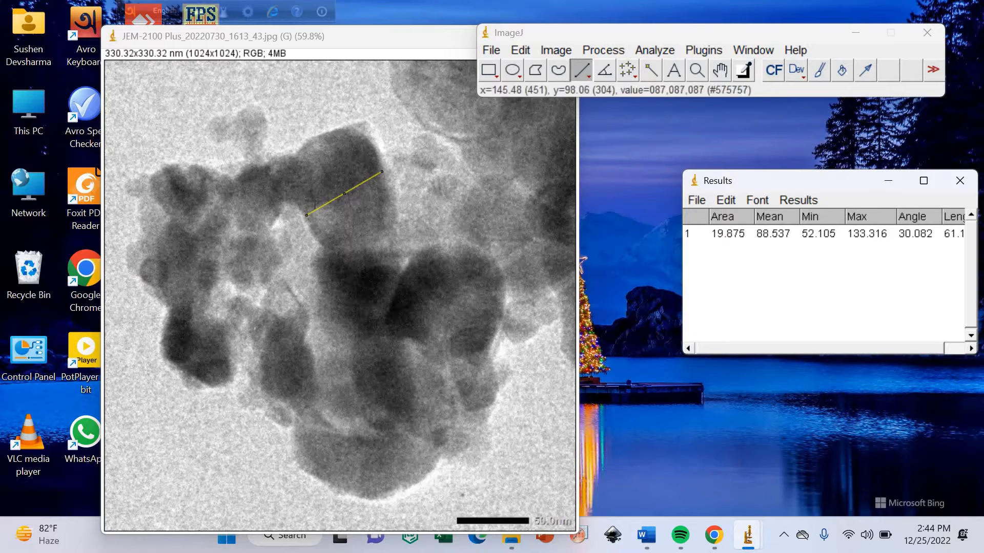
Replace the line with one about 25 nm long across the small pale particle in the upper left of the image and measure it.
{"action": "left_click", "coordinate": [353, 205]}
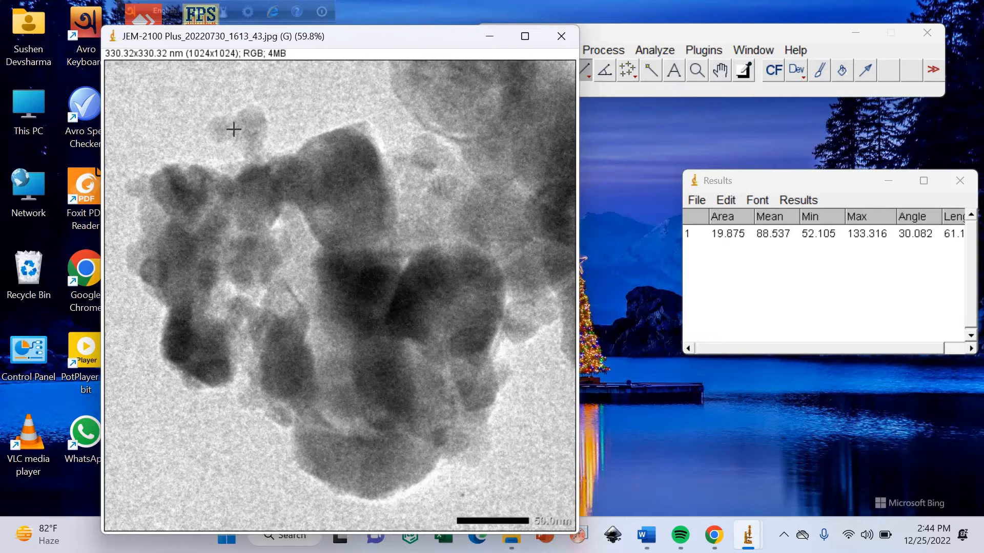
{"action": "left_click_drag", "start_coordinate": [229, 128], "coordinate": [265, 130]}
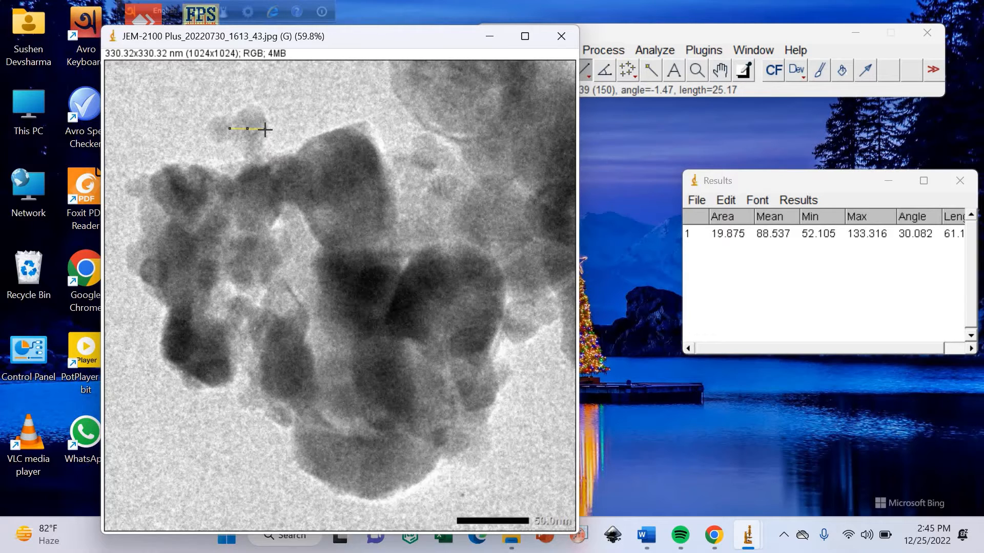
{"action": "left_click", "coordinate": [654, 51]}
{"action": "left_click", "coordinate": [669, 69]}
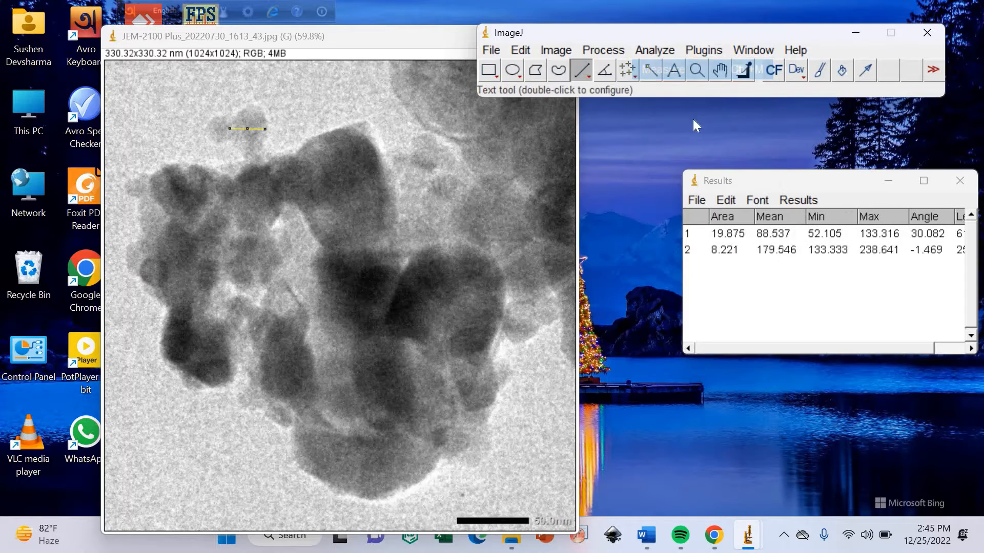
Replace the line with one about 18 nm long across the small particle at the cluster's left edge and measure it.
{"action": "left_click", "coordinate": [159, 290]}
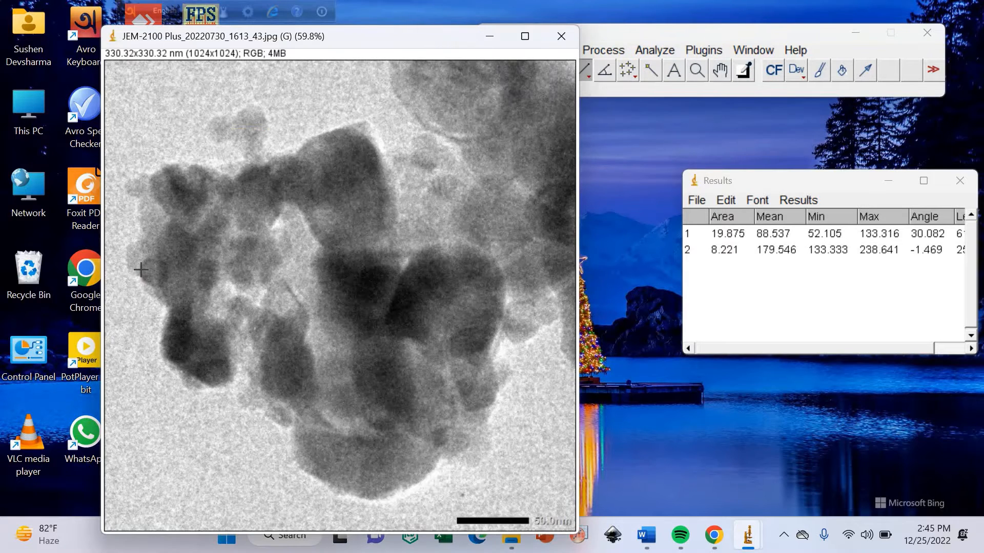
{"action": "left_click_drag", "start_coordinate": [140, 269], "coordinate": [167, 271]}
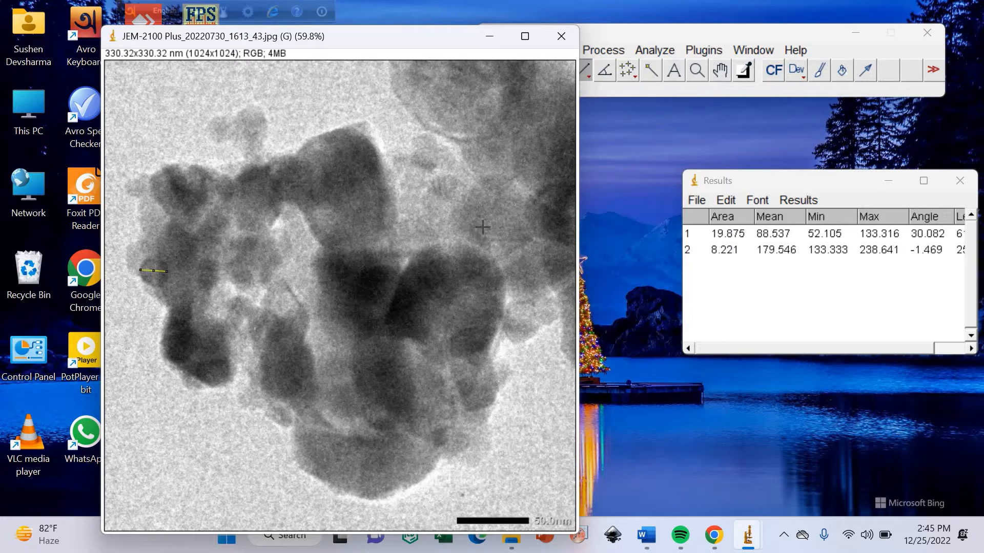
{"action": "left_click", "coordinate": [649, 51]}
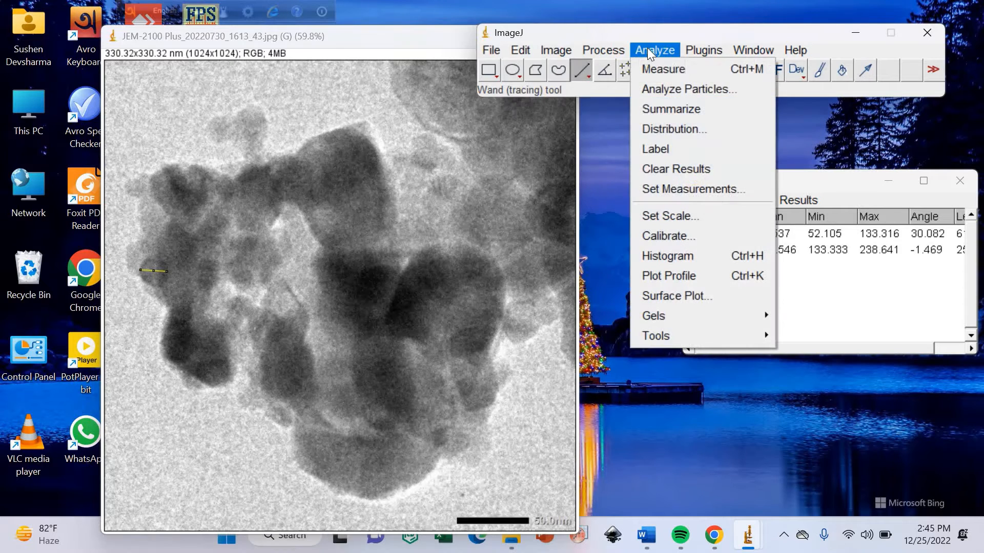
{"action": "left_click", "coordinate": [671, 71]}
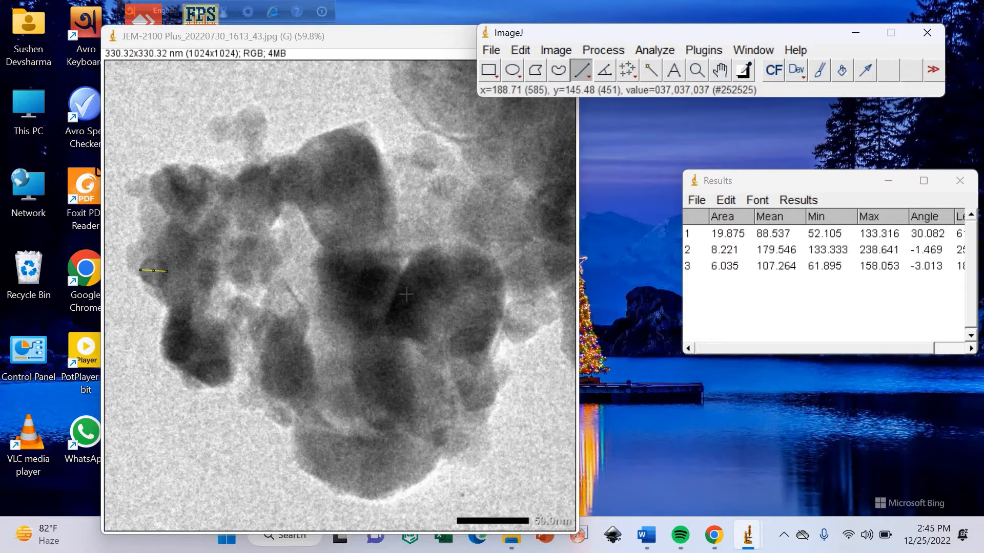
Draw and redo a line across the large dark particle right of centre, about 76 nm long, and measure it.
{"action": "left_click_drag", "start_coordinate": [404, 289], "coordinate": [504, 311]}
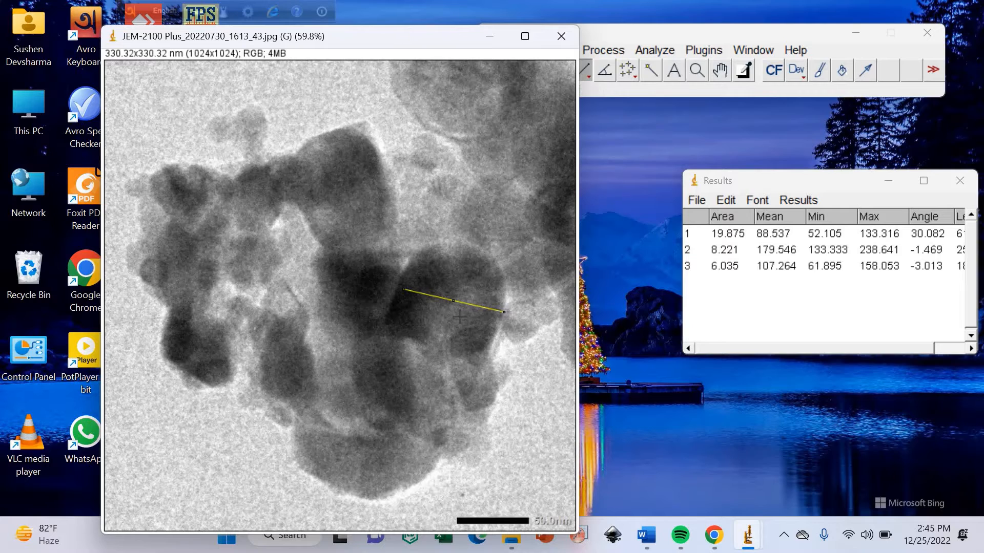
{"action": "left_click", "coordinate": [399, 289]}
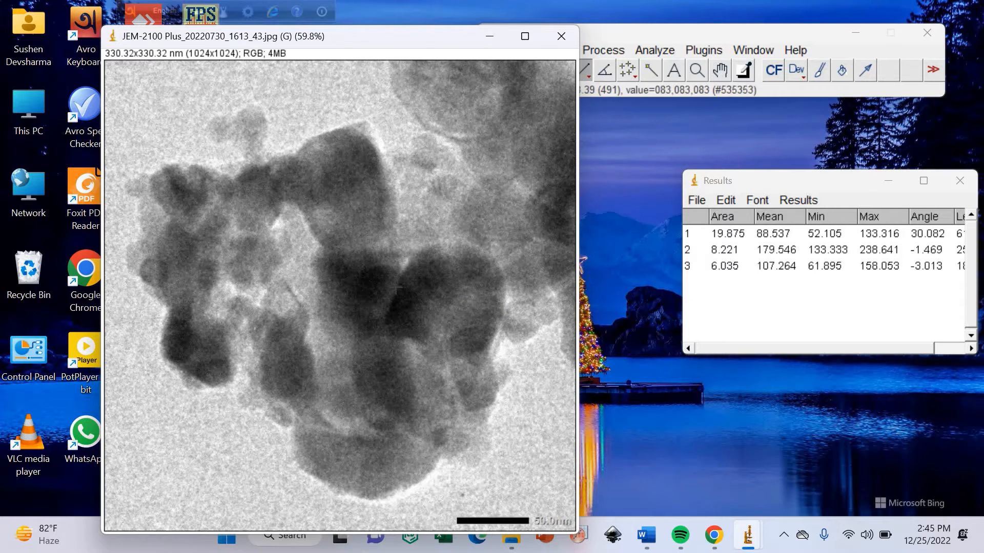
{"action": "left_click_drag", "start_coordinate": [399, 287], "coordinate": [502, 320]}
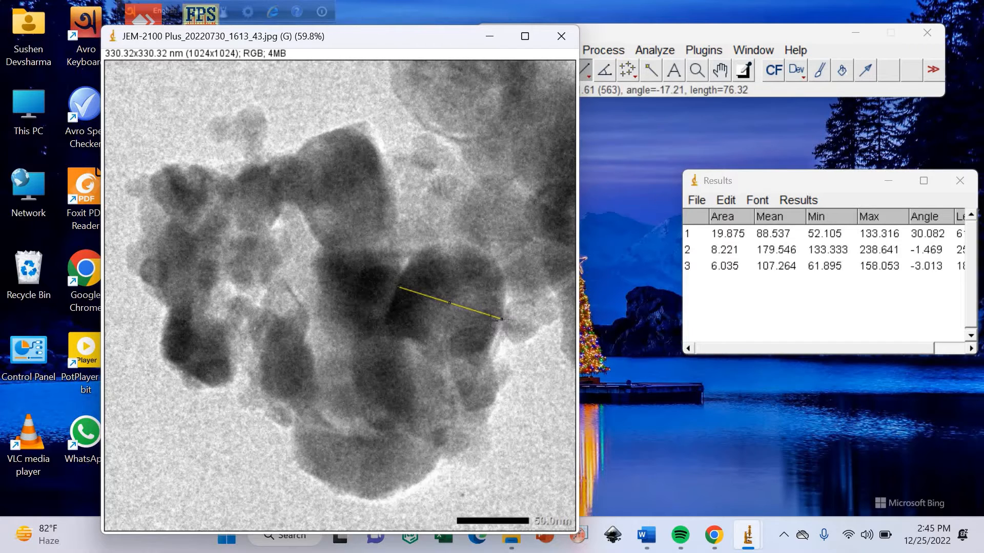
{"action": "left_click", "coordinate": [653, 50]}
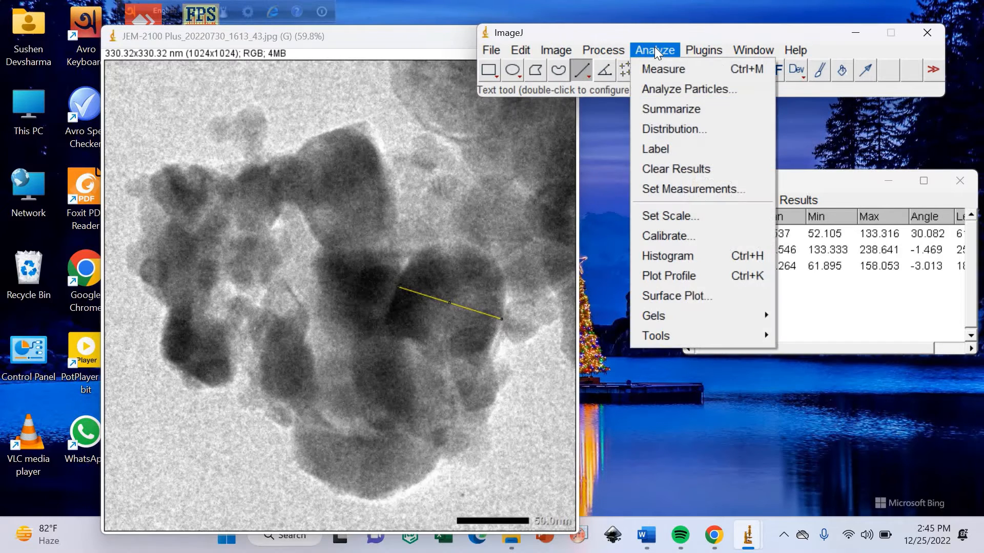
{"action": "left_click", "coordinate": [672, 69]}
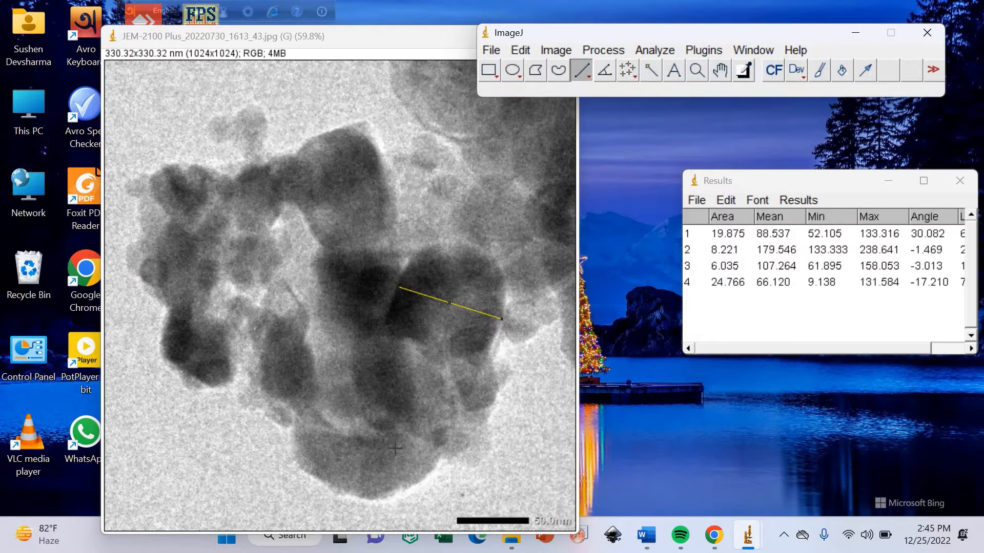
Replace the line with one about 26 nm long across the lower part of the dark particle at the cluster's lower left and measure it.
{"action": "left_click", "coordinate": [270, 202]}
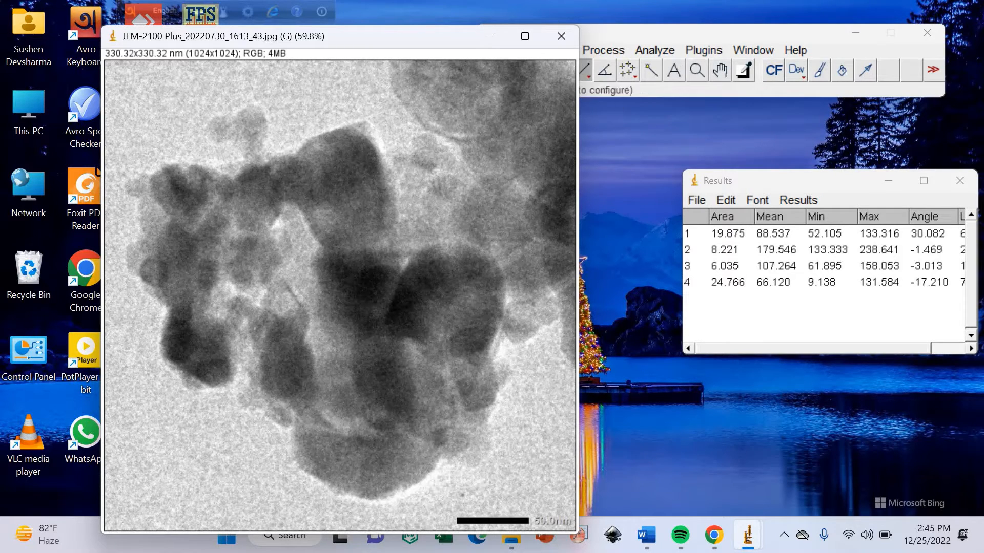
{"action": "left_click", "coordinate": [696, 69]}
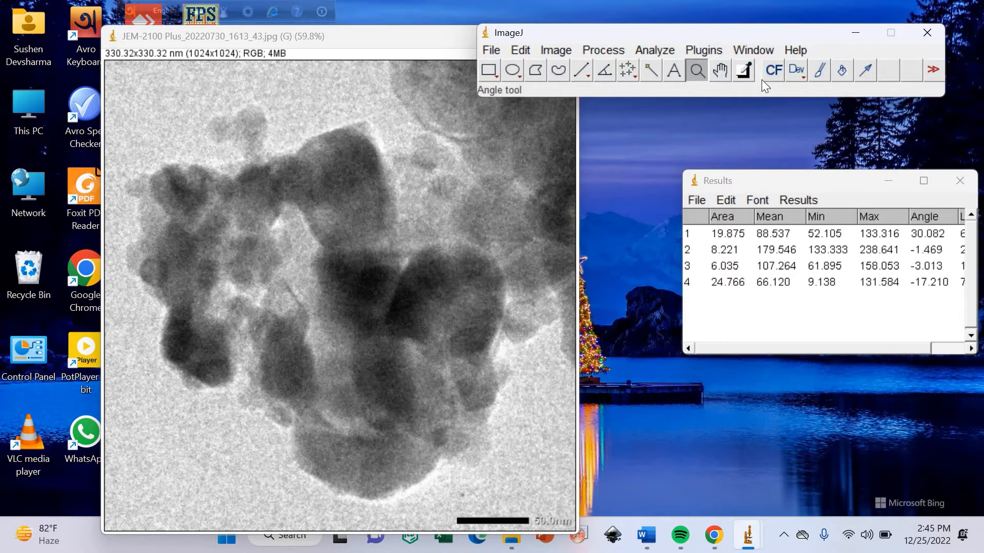
{"action": "left_click", "coordinate": [282, 302]}
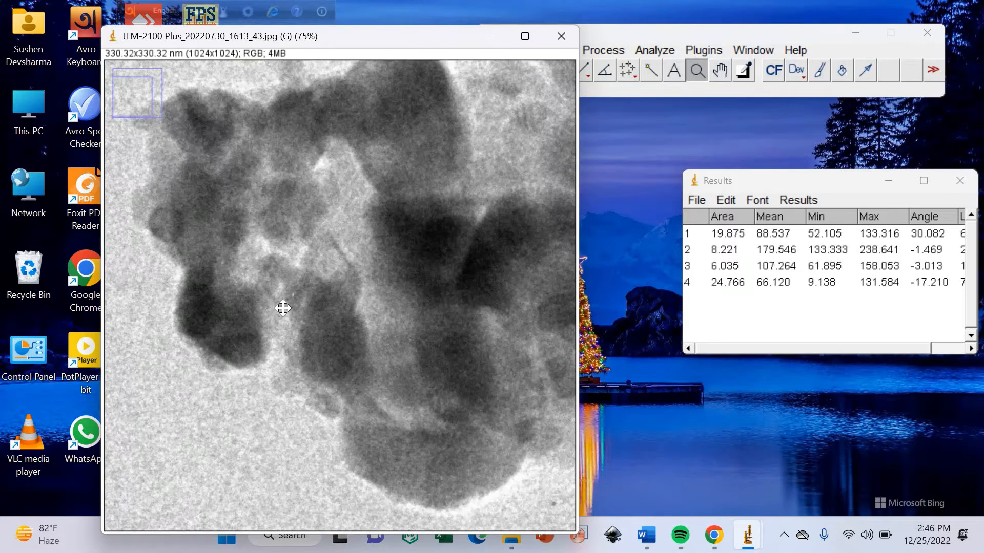
{"action": "left_click", "coordinate": [283, 308]}
{"action": "right_click", "coordinate": [429, 223]}
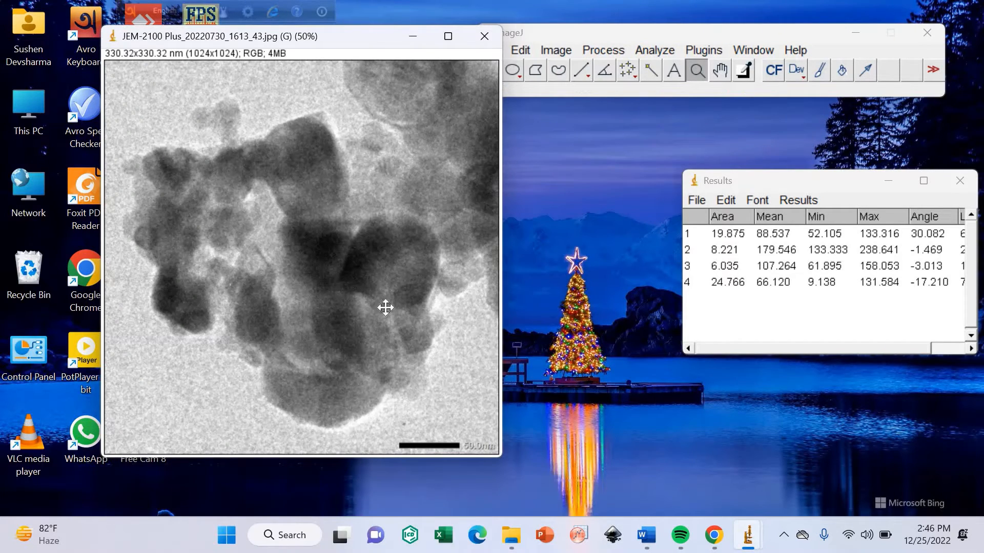
{"action": "left_click", "coordinate": [576, 69]}
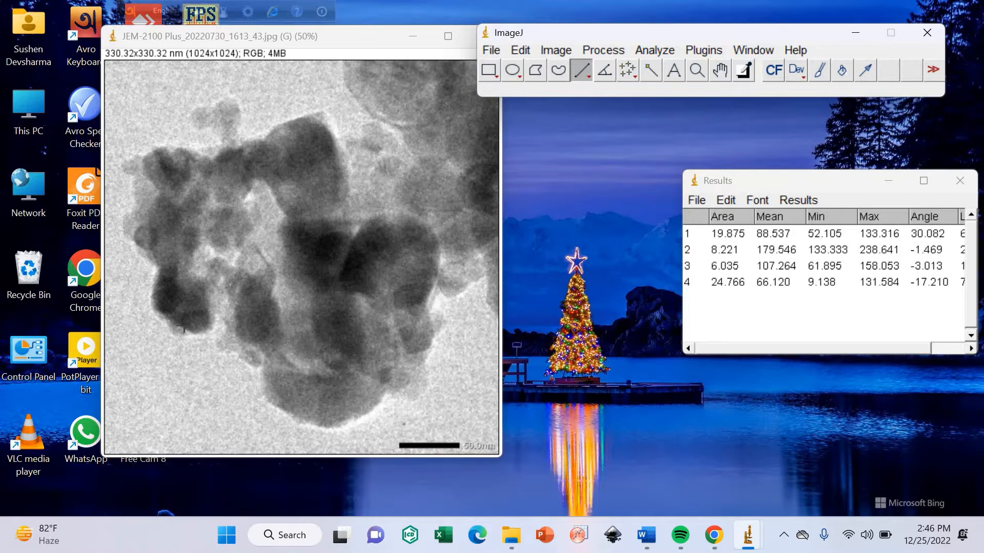
{"action": "left_click_drag", "start_coordinate": [181, 326], "coordinate": [211, 321]}
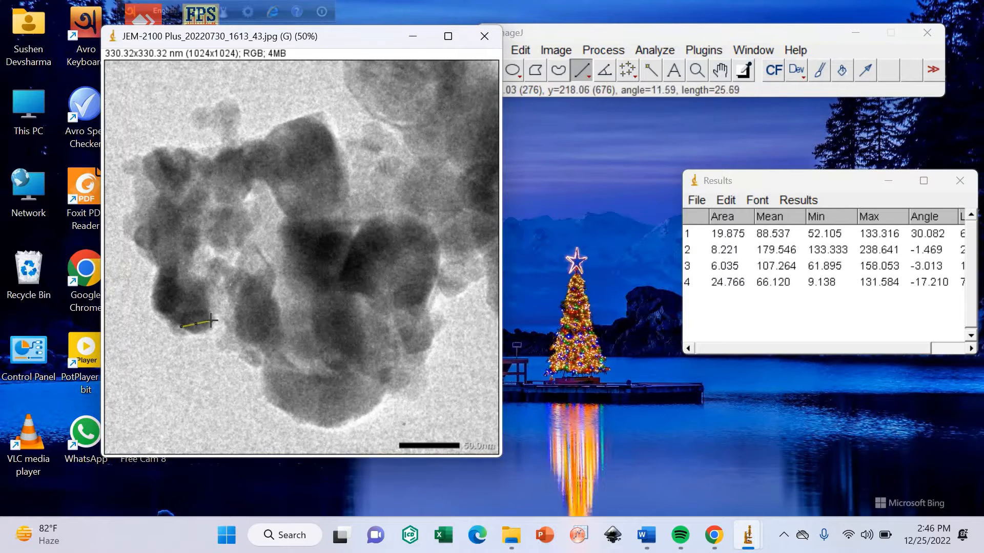
{"action": "left_click", "coordinate": [657, 48]}
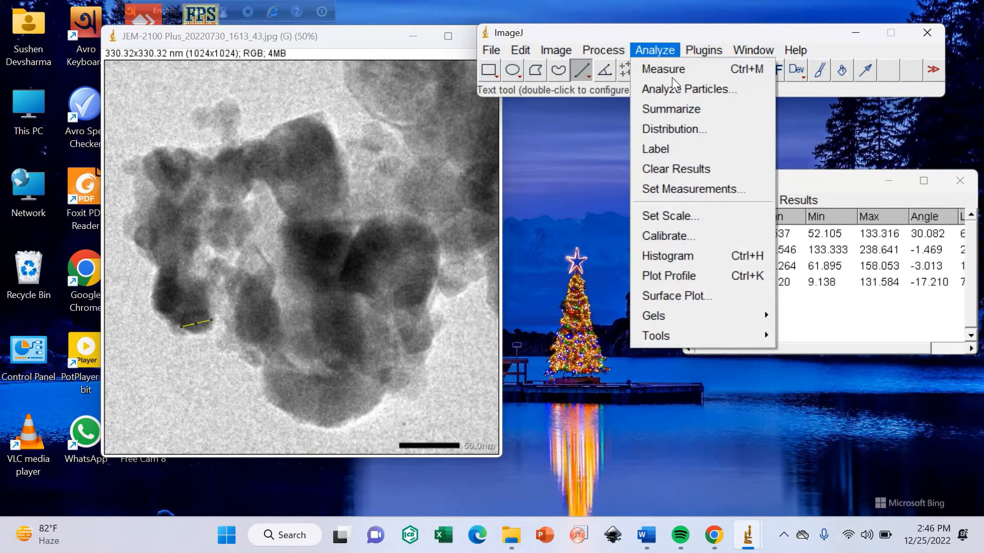
{"action": "left_click", "coordinate": [669, 67]}
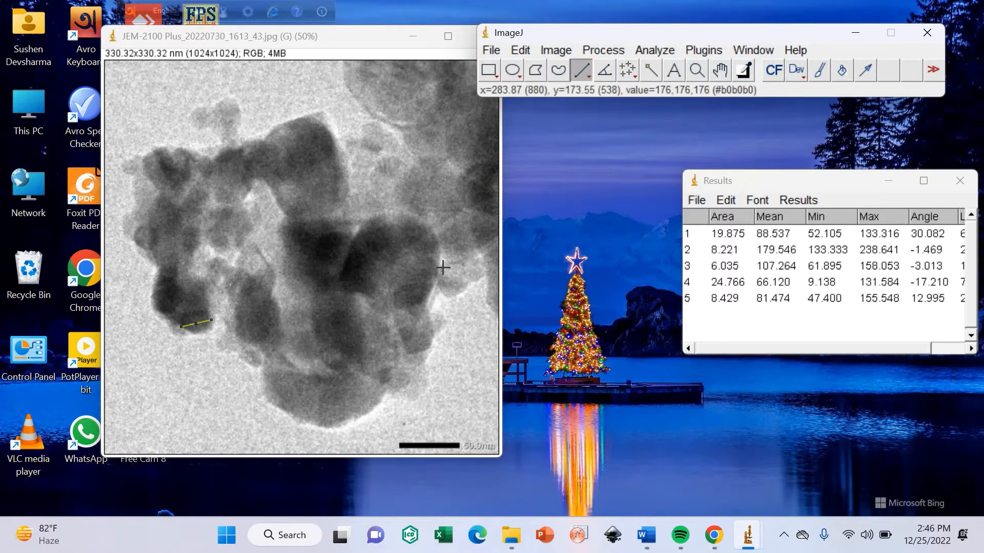
Replace the line with a short diagonal one across the small pale particle at the cluster's right edge and measure it.
{"action": "left_click_drag", "start_coordinate": [443, 267], "coordinate": [460, 288]}
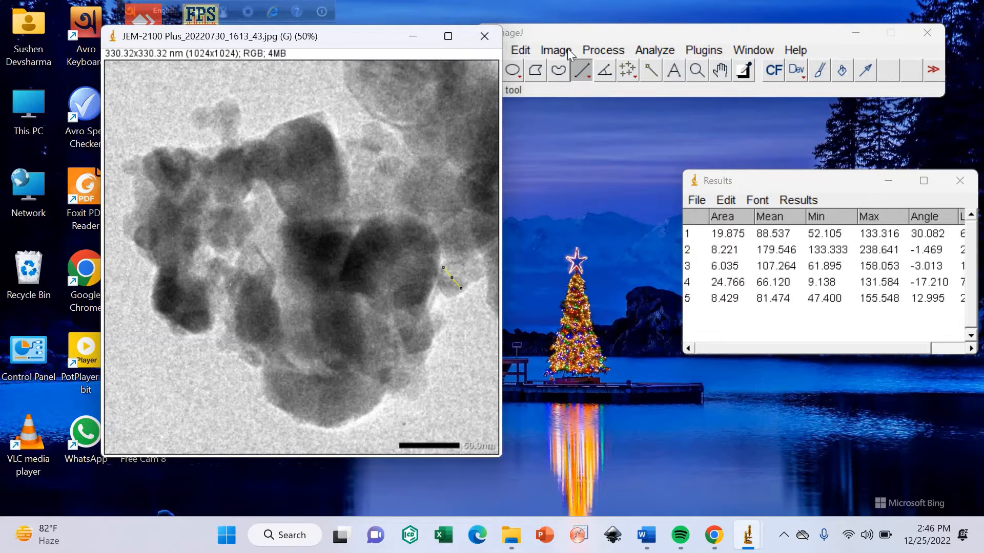
{"action": "left_click", "coordinate": [658, 51]}
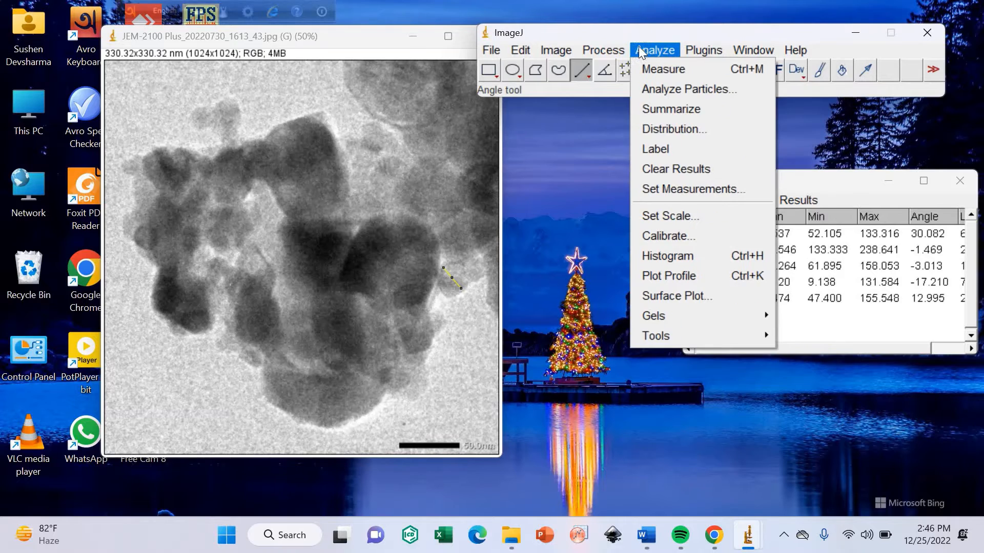
{"action": "left_click", "coordinate": [665, 67]}
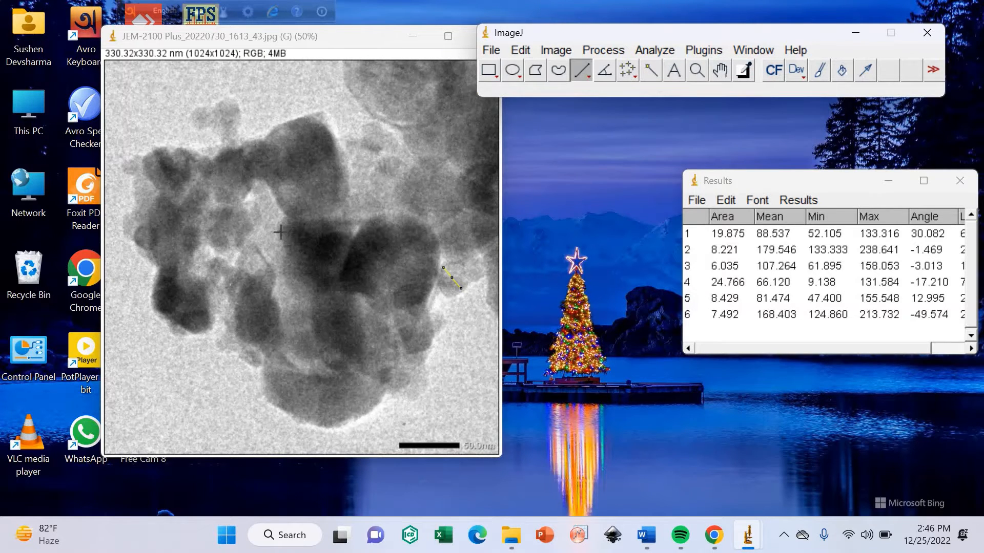
Replace the line with a diagonal one about 42 nm long at the upper left, down to the pale gap, and measure it.
{"action": "left_click", "coordinate": [216, 159]}
{"action": "left_click_drag", "start_coordinate": [228, 176], "coordinate": [243, 197]}
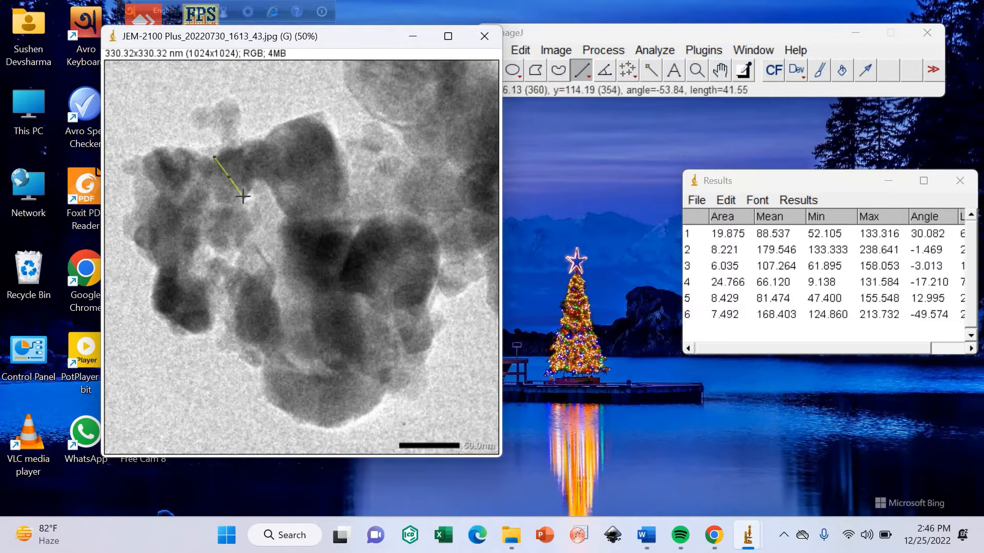
{"action": "left_click", "coordinate": [654, 51]}
{"action": "left_click", "coordinate": [669, 69]}
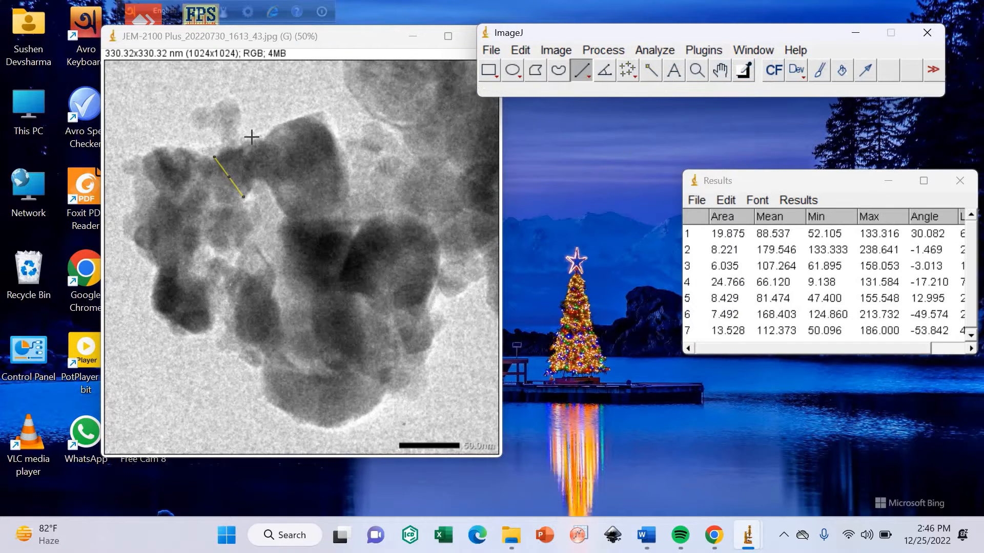
Replace the line with a near-vertical one about 30 nm long across the dark neck beside the large upper particle and measure it.
{"action": "left_click_drag", "start_coordinate": [256, 143], "coordinate": [258, 177]}
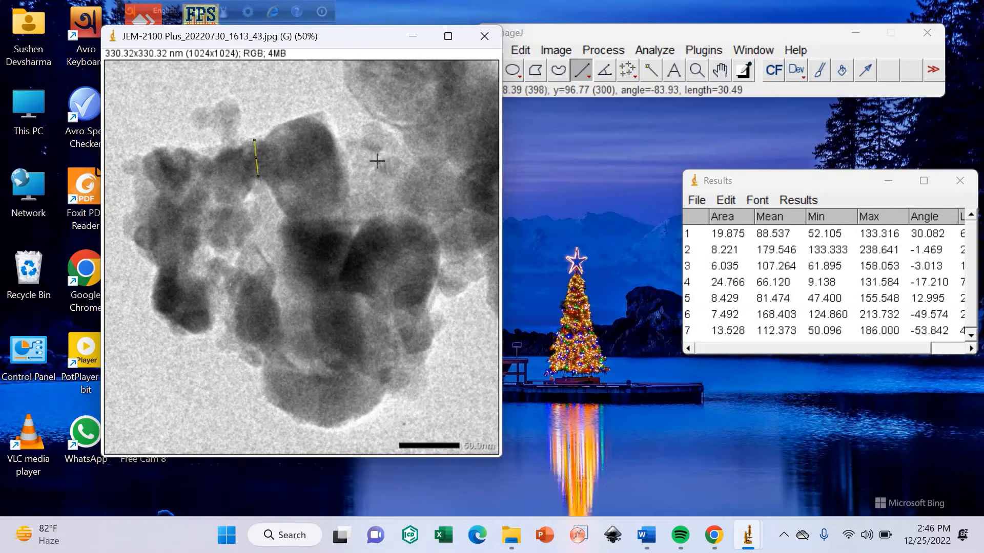
{"action": "left_click", "coordinate": [650, 49]}
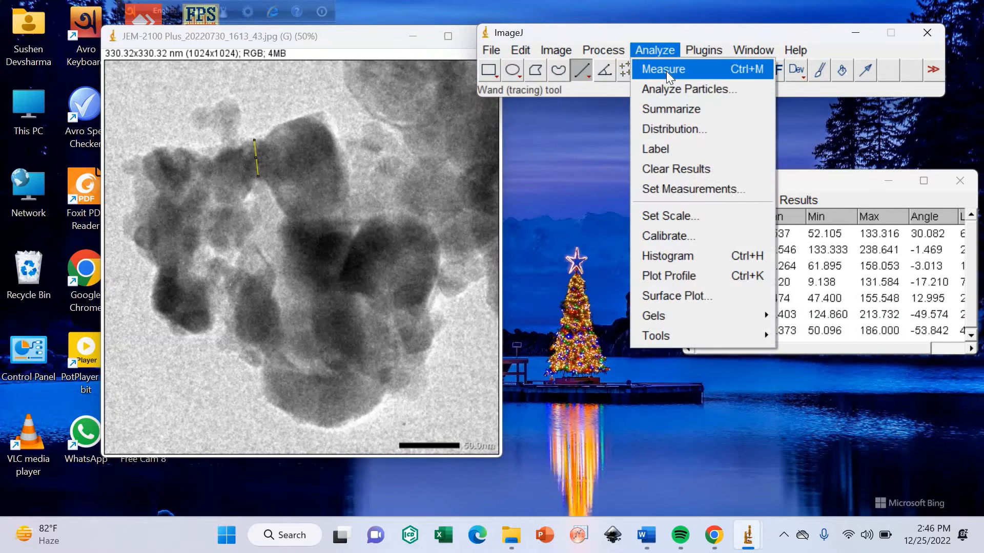
{"action": "left_click", "coordinate": [666, 72]}
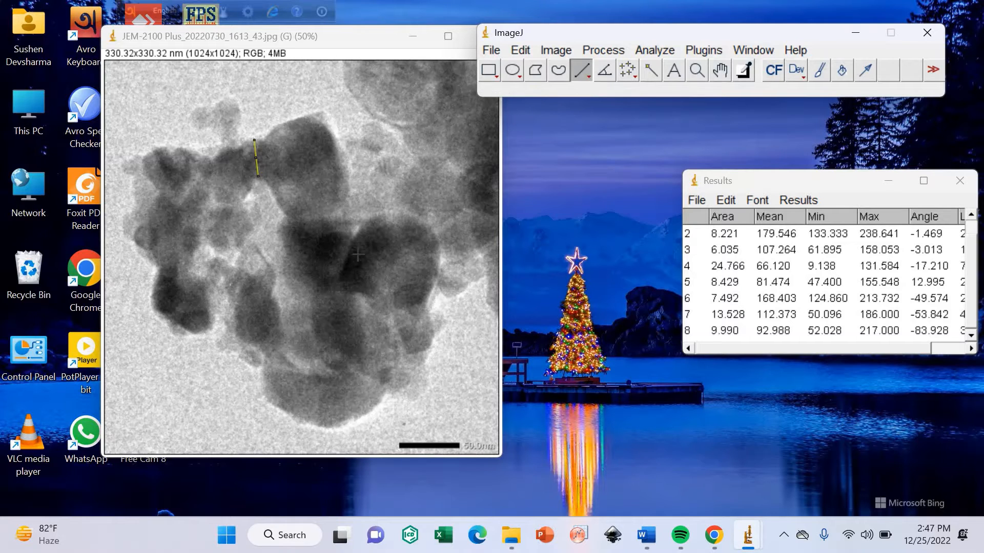
Replace the line with one about 17 nm long across the small particle at the cluster's far left edge and measure it.
{"action": "left_click", "coordinate": [137, 236]}
{"action": "left_click_drag", "start_coordinate": [137, 237], "coordinate": [155, 242]}
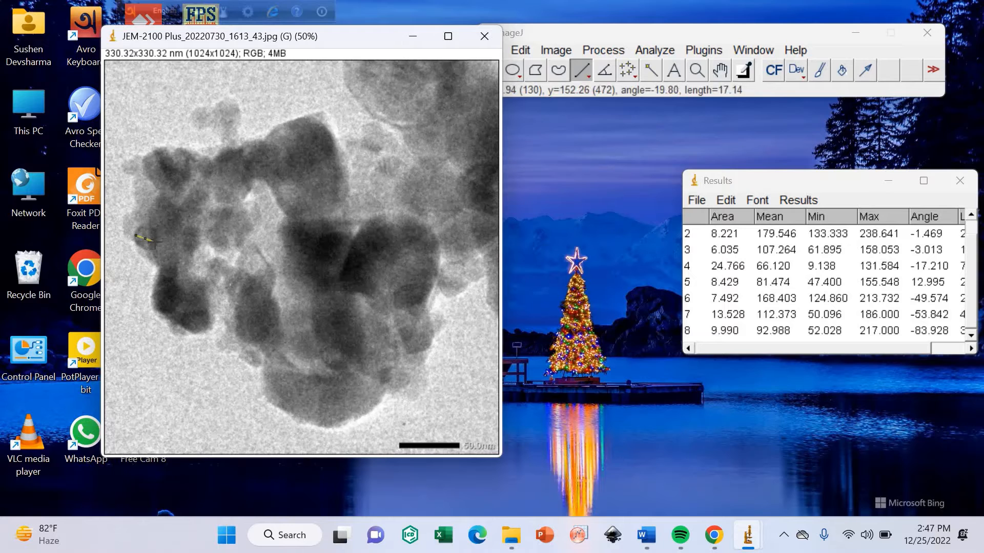
{"action": "left_click", "coordinate": [659, 51]}
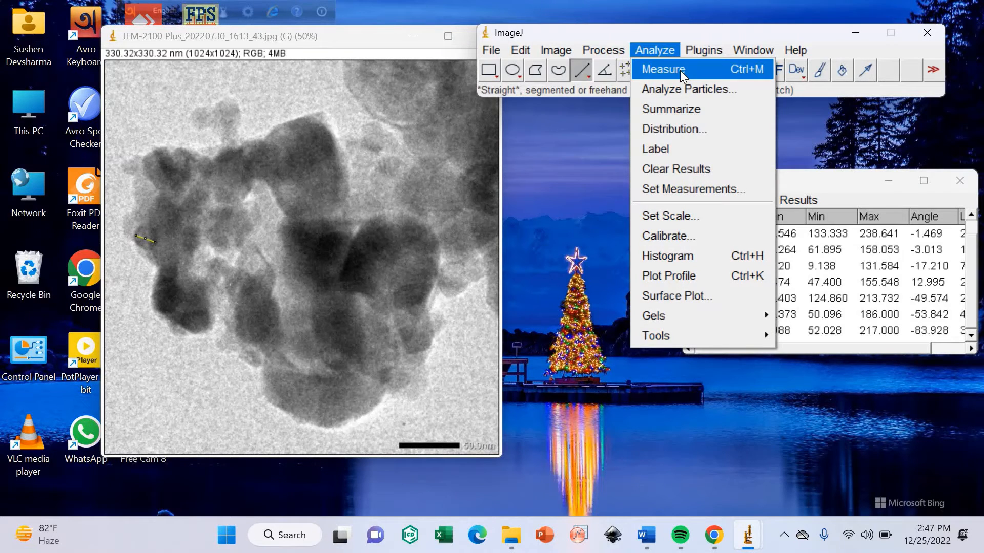
{"action": "left_click", "coordinate": [680, 70]}
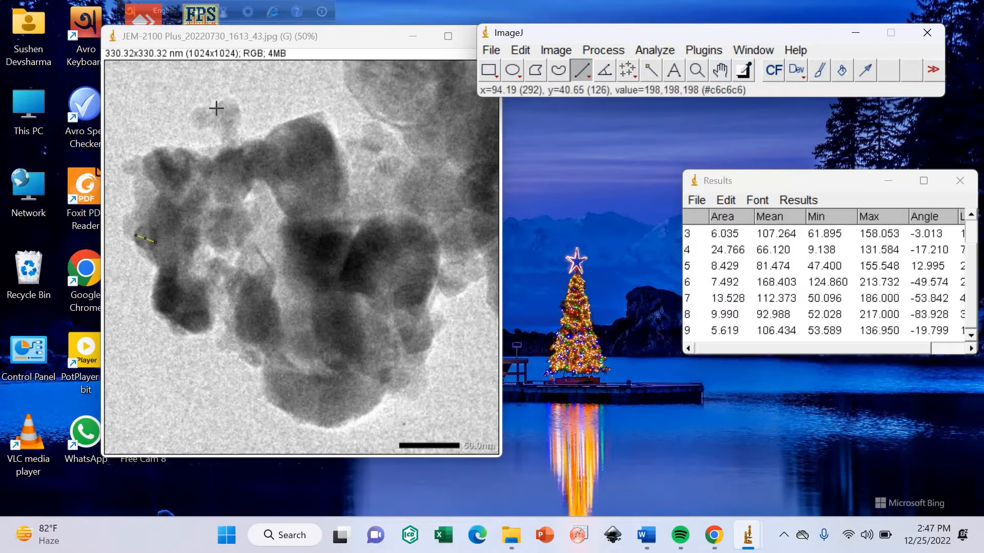
Replace the line with a short diagonal one across the small pale particle above the cluster's upper left and measure it.
{"action": "left_click_drag", "start_coordinate": [215, 107], "coordinate": [234, 124]}
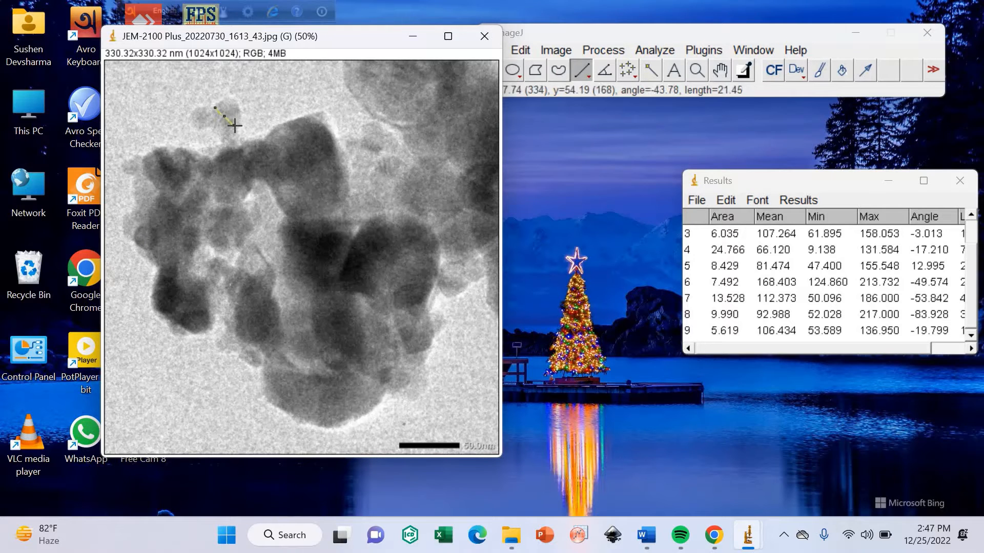
{"action": "left_click", "coordinate": [654, 51]}
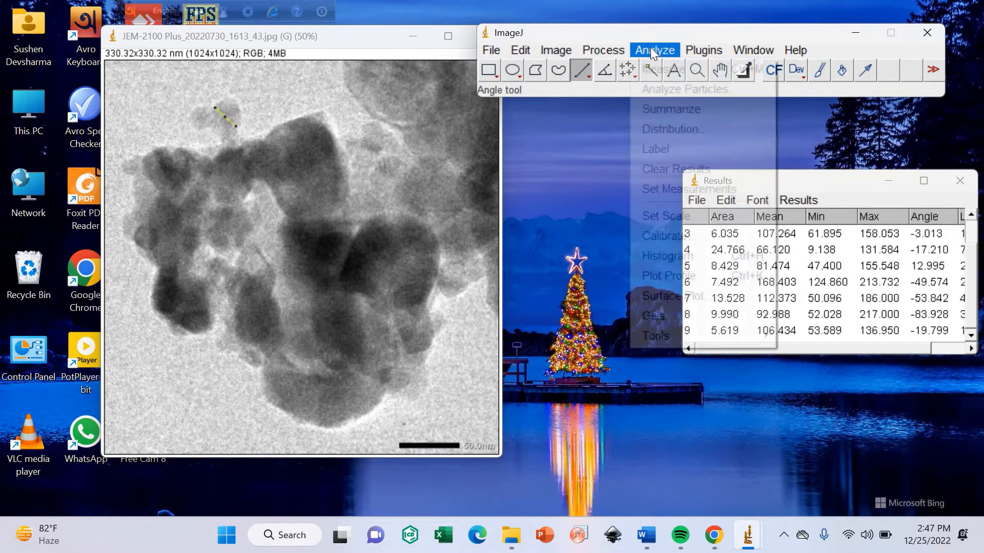
{"action": "left_click", "coordinate": [677, 69]}
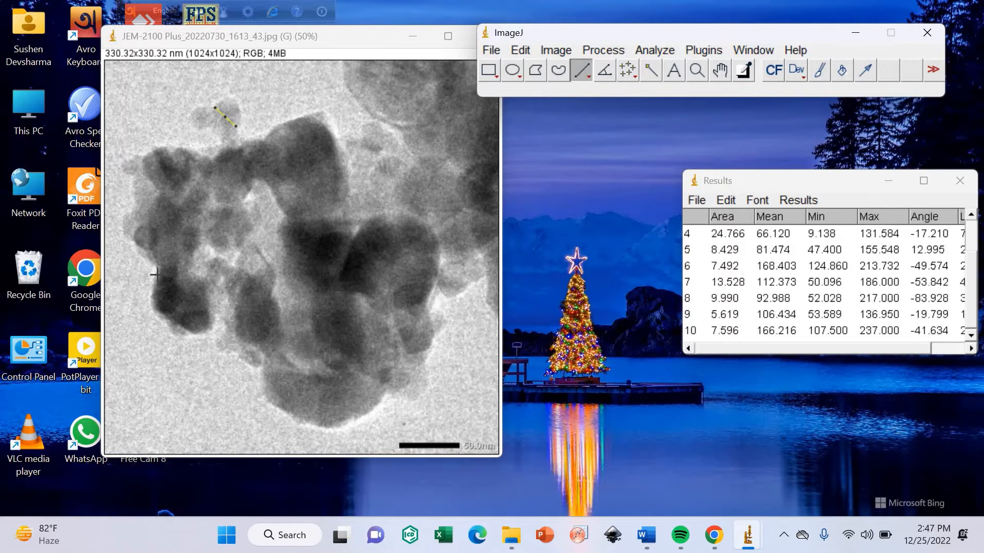
Replace the line with a near-horizontal one across the darkest particle at the cluster's lower left edge and measure it.
{"action": "left_click_drag", "start_coordinate": [152, 292], "coordinate": [181, 298]}
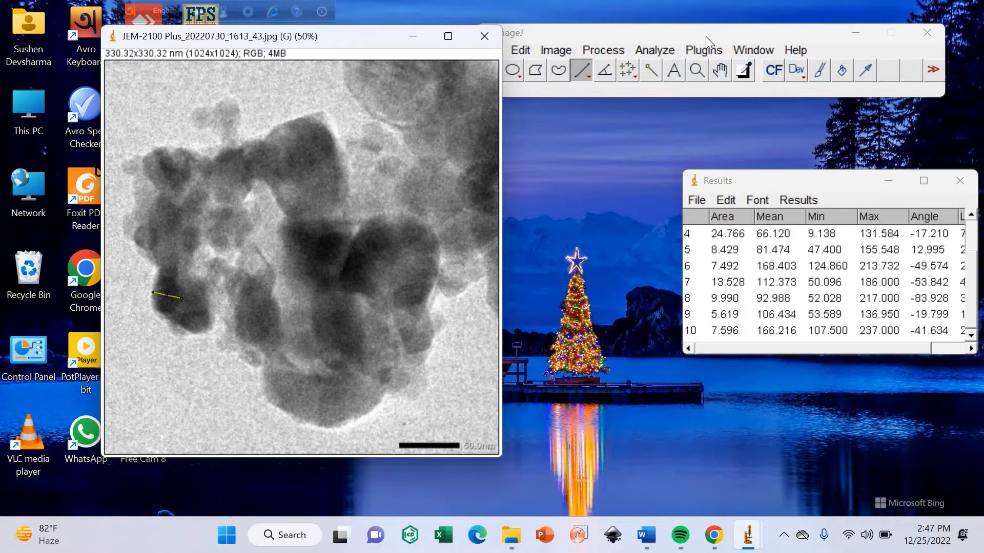
{"action": "left_click", "coordinate": [649, 51]}
{"action": "left_click", "coordinate": [668, 69]}
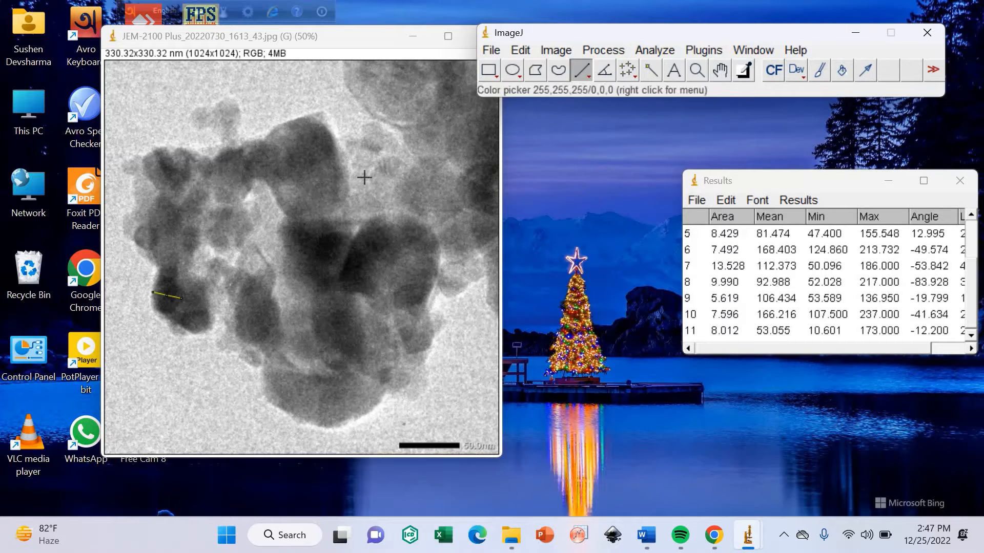
Examine the particle cluster at several magnifications to find further particles with clear edges.
{"action": "left_click", "coordinate": [696, 71]}
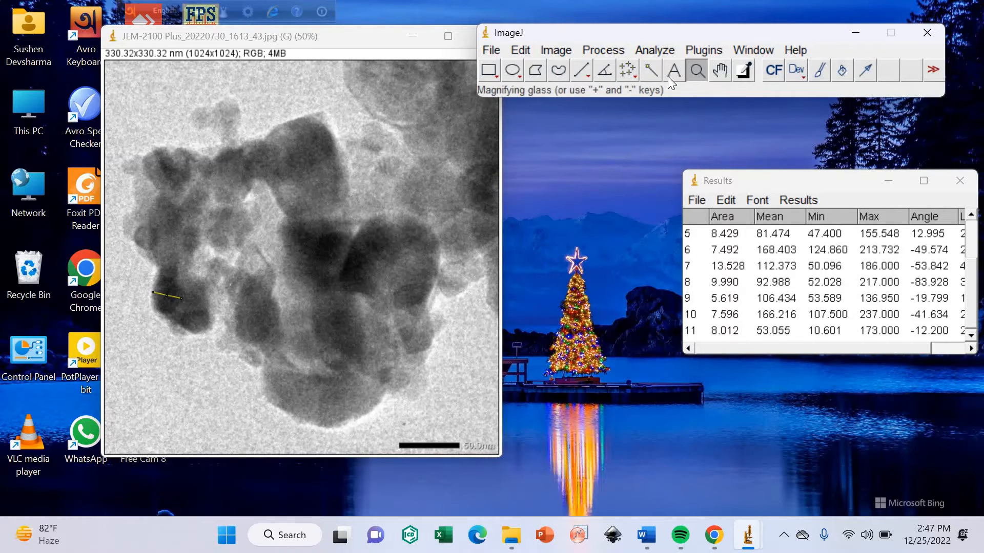
{"action": "left_click", "coordinate": [386, 181]}
{"action": "right_click", "coordinate": [386, 181]}
{"action": "right_click", "coordinate": [386, 181]}
{"action": "right_click", "coordinate": [385, 180]}
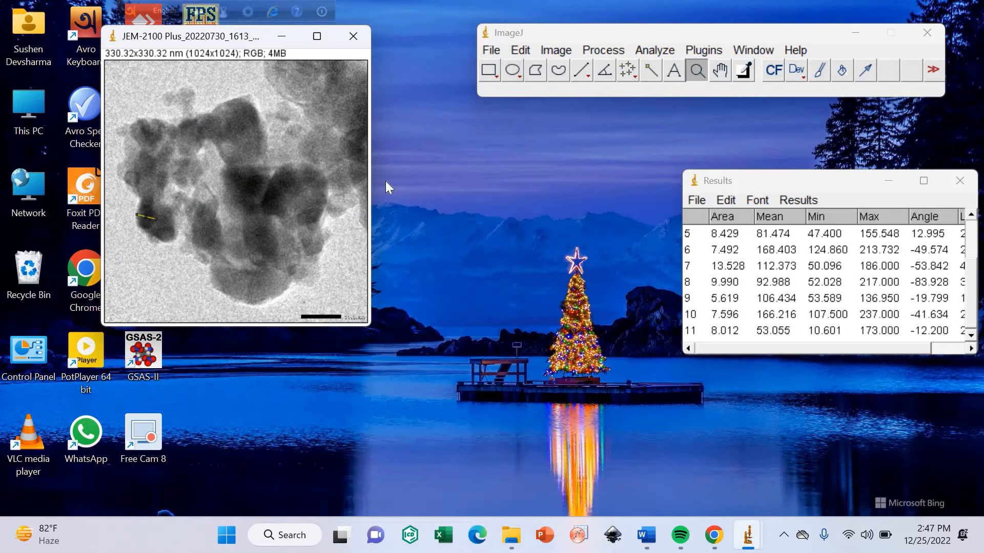
{"action": "right_click", "coordinate": [388, 182]}
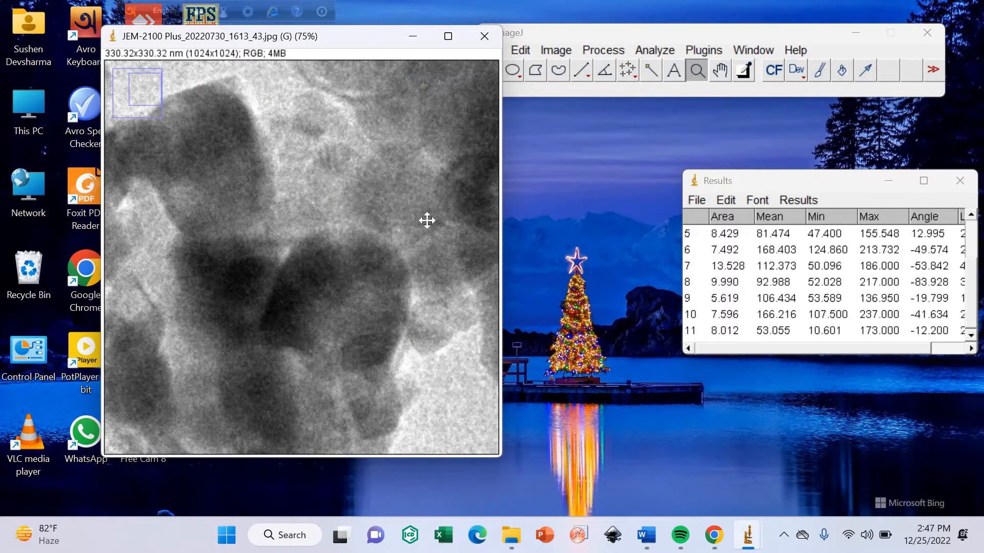
{"action": "scroll", "coordinate": [428, 218], "scroll_direction": "up", "scroll_amount": 3}
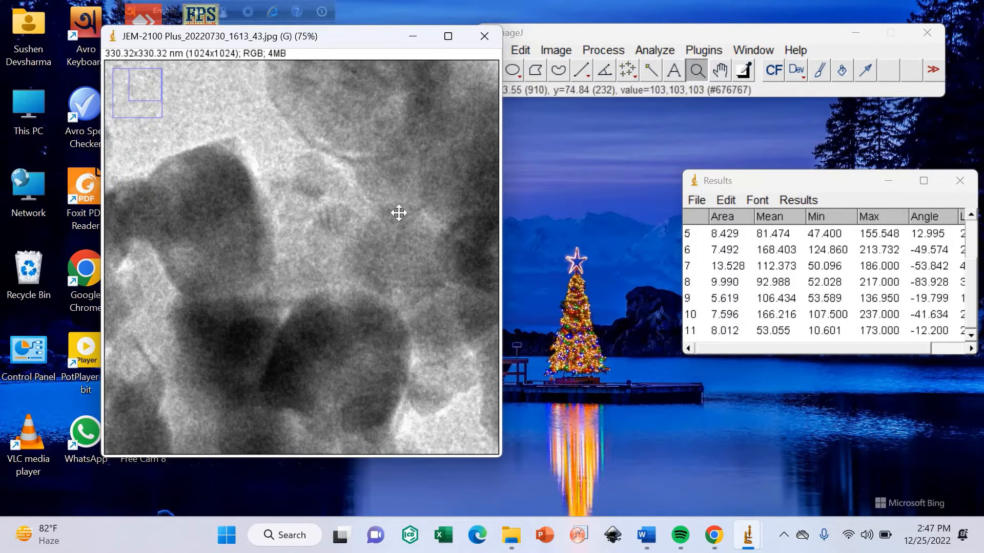
{"action": "scroll", "coordinate": [427, 224], "scroll_direction": "down", "scroll_amount": 2}
{"action": "right_click", "coordinate": [427, 224]}
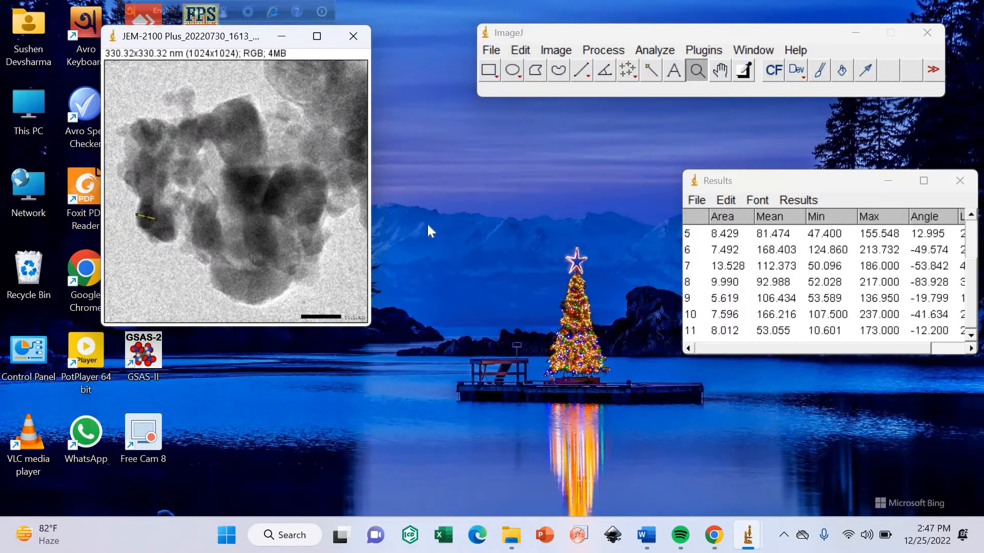
{"action": "left_click", "coordinate": [281, 199]}
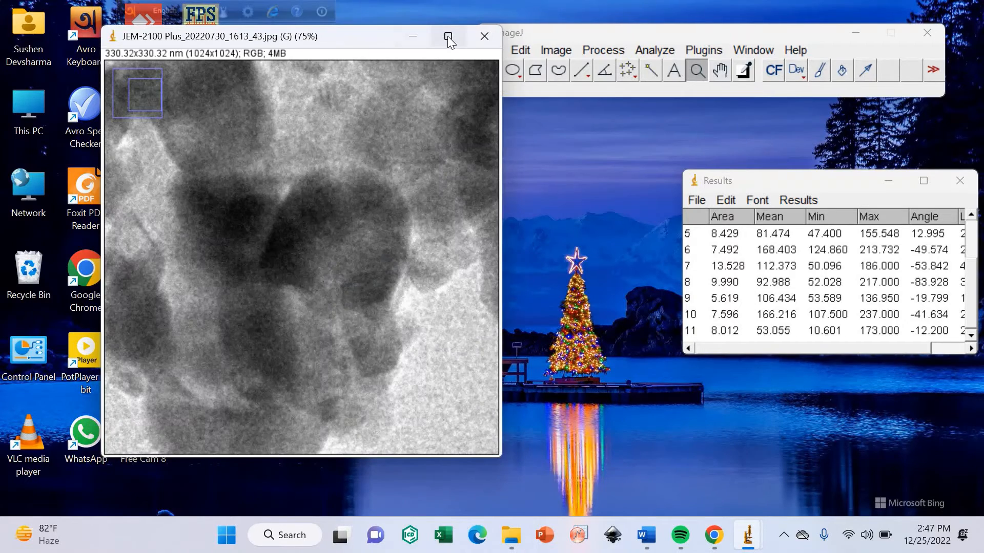
{"action": "left_click", "coordinate": [447, 36]}
{"action": "scroll", "coordinate": [555, 250], "scroll_direction": "down", "scroll_amount": 2}
{"action": "scroll", "coordinate": [556, 250], "scroll_direction": "down", "scroll_amount": 6}
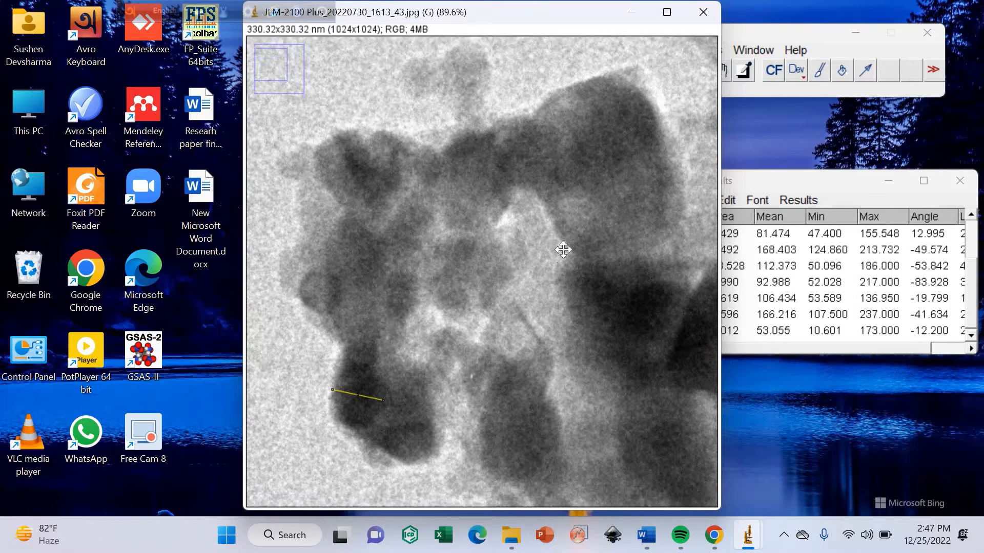
{"action": "scroll", "coordinate": [560, 261], "scroll_direction": "up", "scroll_amount": 3}
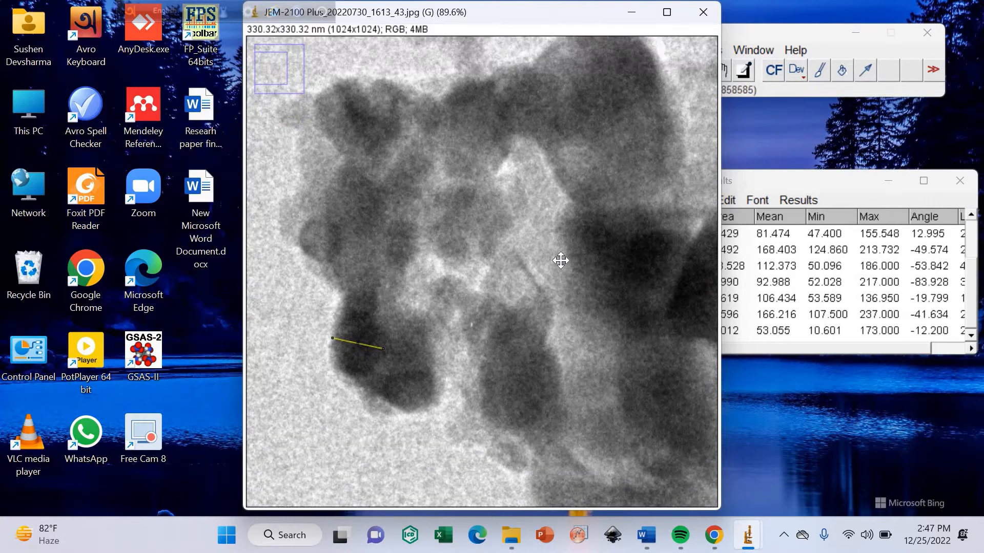
{"action": "key", "text": "minus"}
{"action": "key", "text": "minus"}
{"action": "key", "text": "minus"}
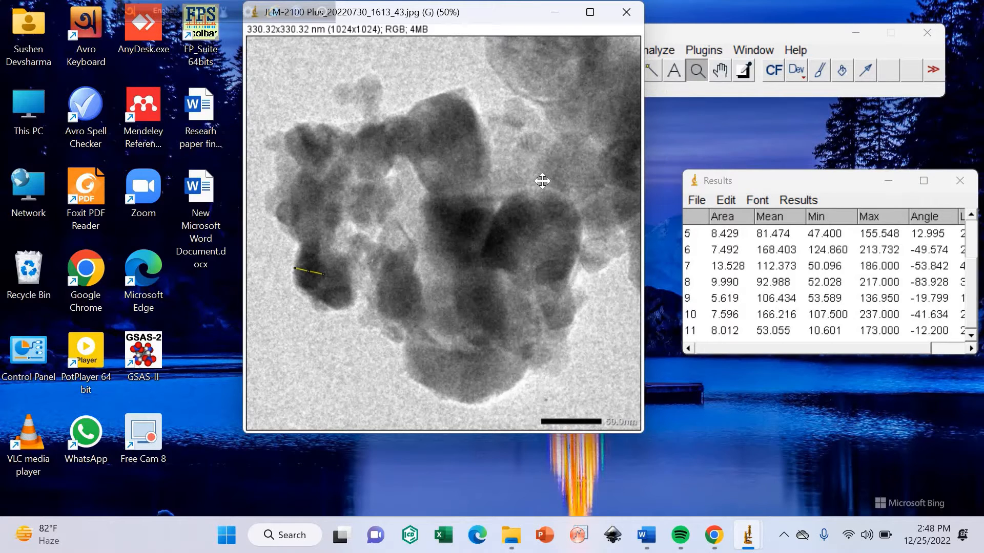
Replace the line with a diagonal one about 25 nm long across the pale particle on the cluster's right edge and measure it.
{"action": "left_click", "coordinate": [669, 37]}
{"action": "left_click", "coordinate": [576, 72]}
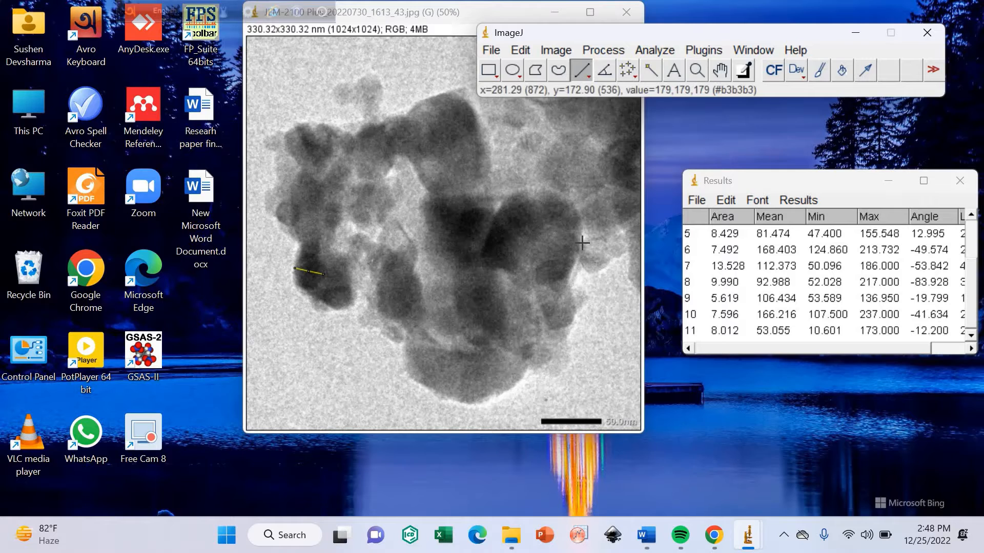
{"action": "left_click_drag", "start_coordinate": [584, 242], "coordinate": [600, 268]}
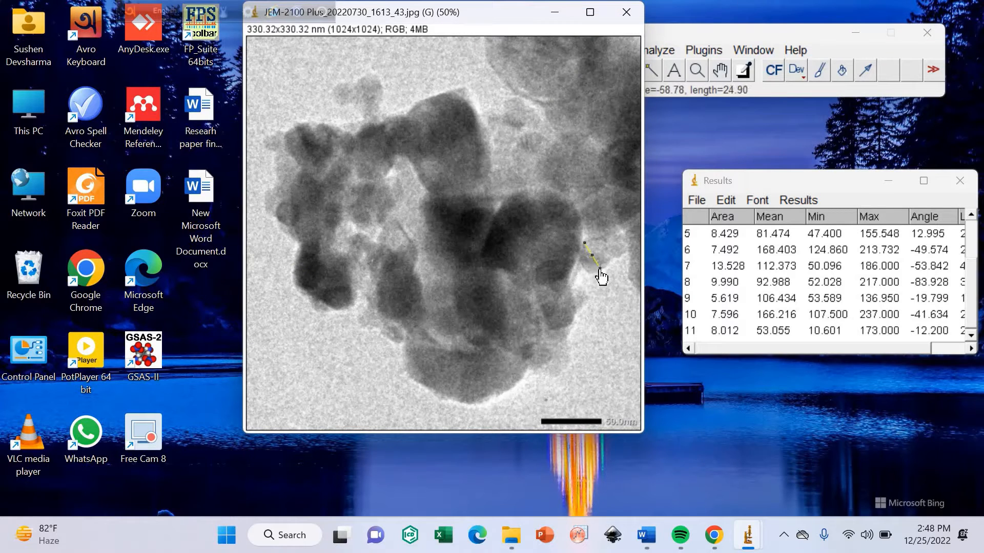
{"action": "left_click", "coordinate": [656, 52]}
{"action": "left_click", "coordinate": [661, 69]}
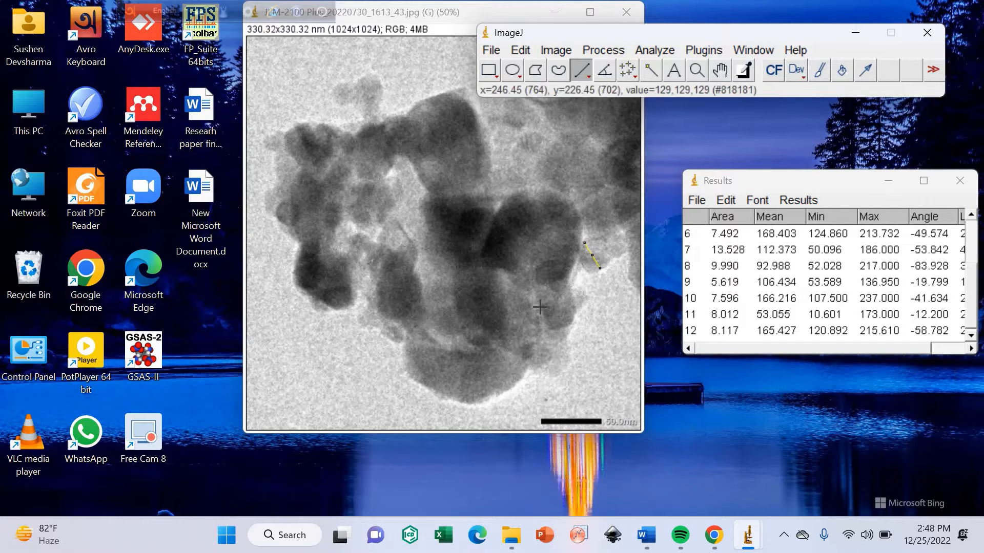
Replace the line with a near-horizontal one about 29 nm long across the particle at the cluster's lower right edge and measure it.
{"action": "left_click_drag", "start_coordinate": [540, 307], "coordinate": [574, 312]}
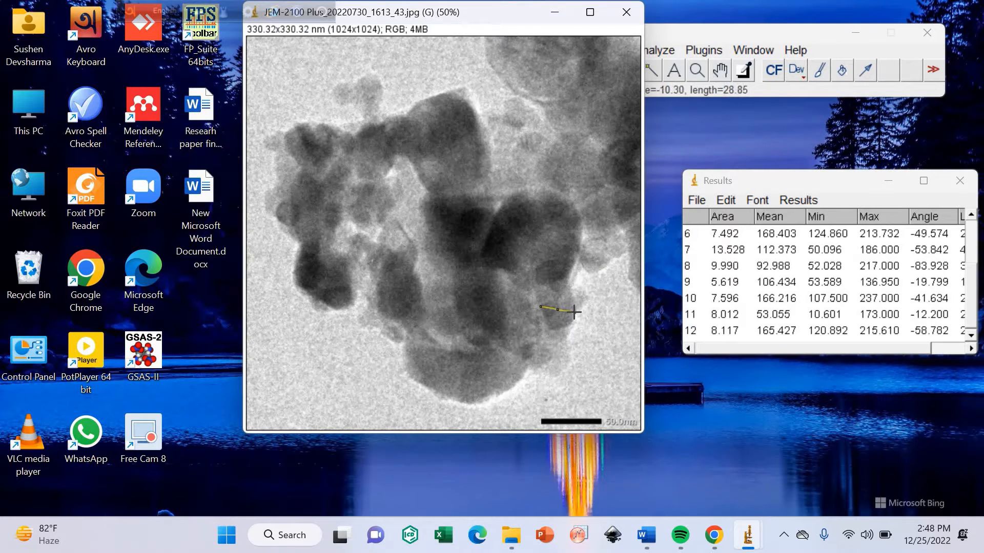
{"action": "left_click", "coordinate": [661, 51]}
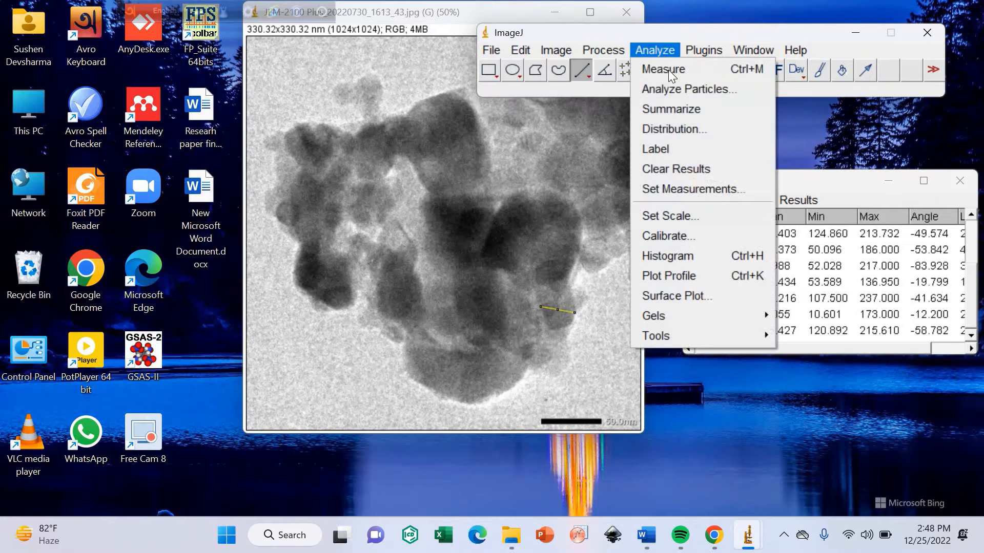
{"action": "left_click", "coordinate": [668, 74]}
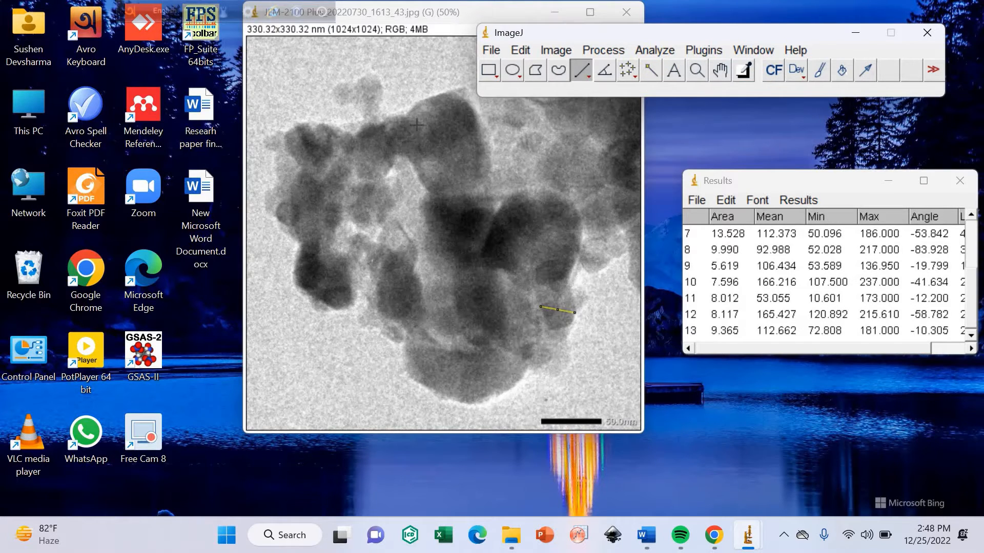
Replace the line with a near-horizontal one about 39 nm long across the pale particle in the cluster's left interior and measure it.
{"action": "left_click", "coordinate": [348, 202]}
{"action": "left_click_drag", "start_coordinate": [368, 207], "coordinate": [394, 205]}
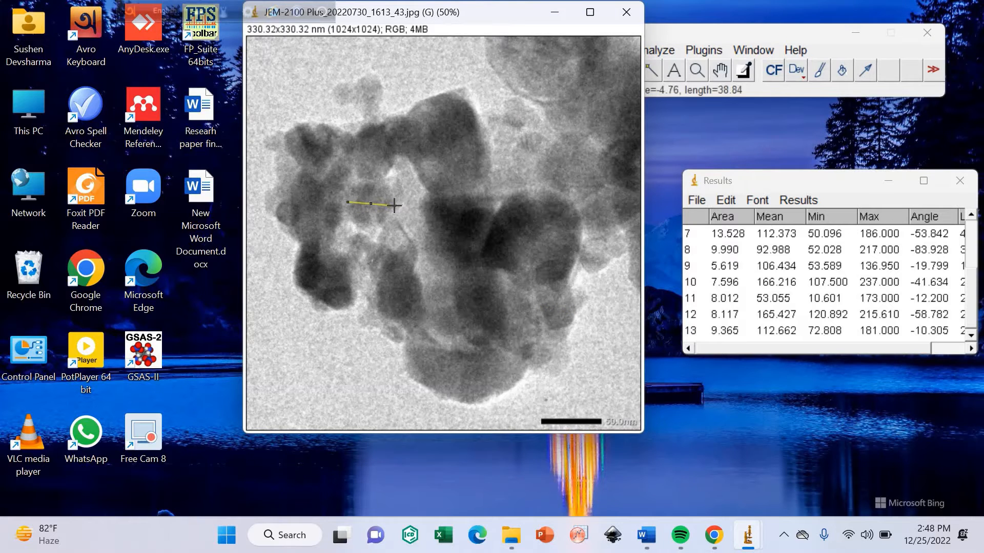
{"action": "left_click", "coordinate": [659, 50]}
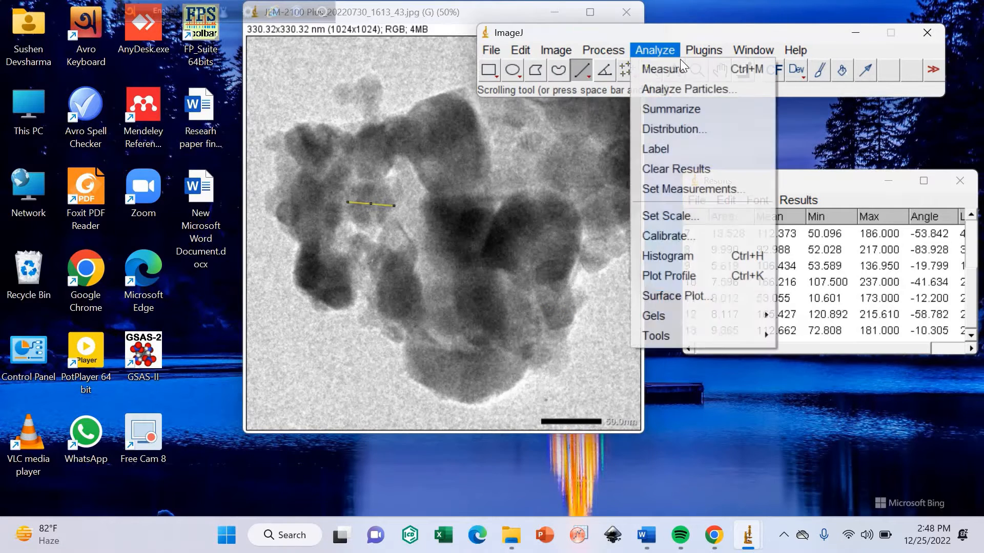
{"action": "left_click", "coordinate": [676, 68]}
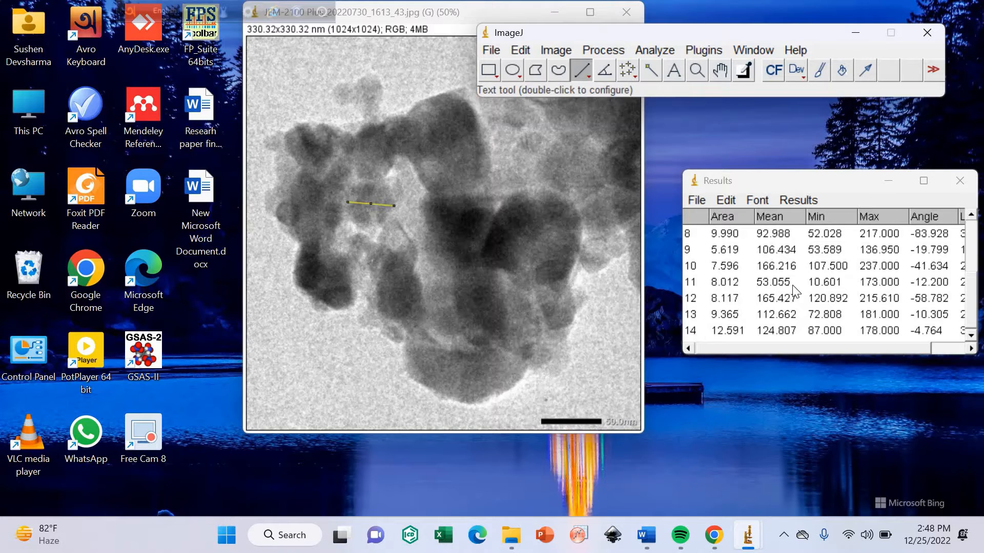
Enlarge the Results table, start saving it and choose the Desktop as the destination folder.
{"action": "left_click", "coordinate": [789, 180]}
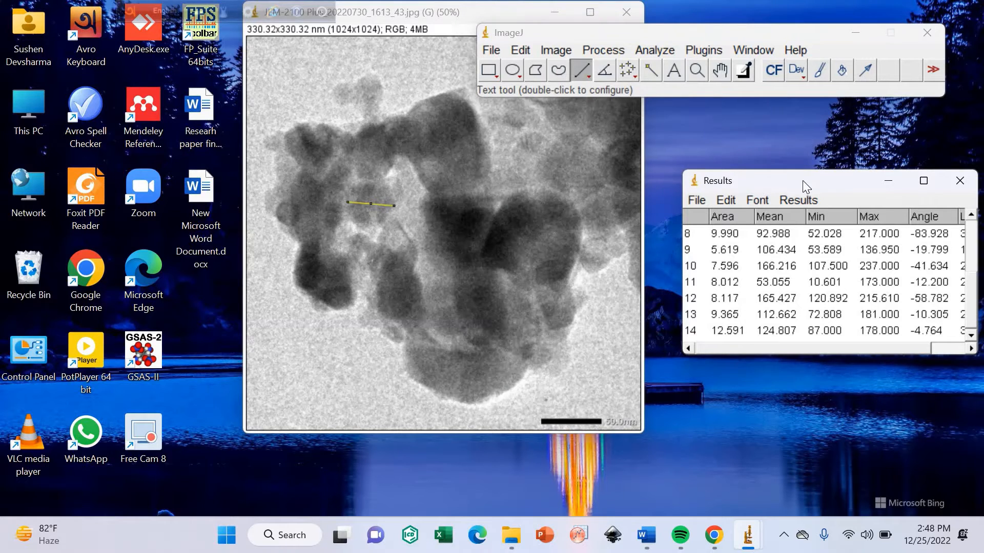
{"action": "left_click", "coordinate": [923, 180]}
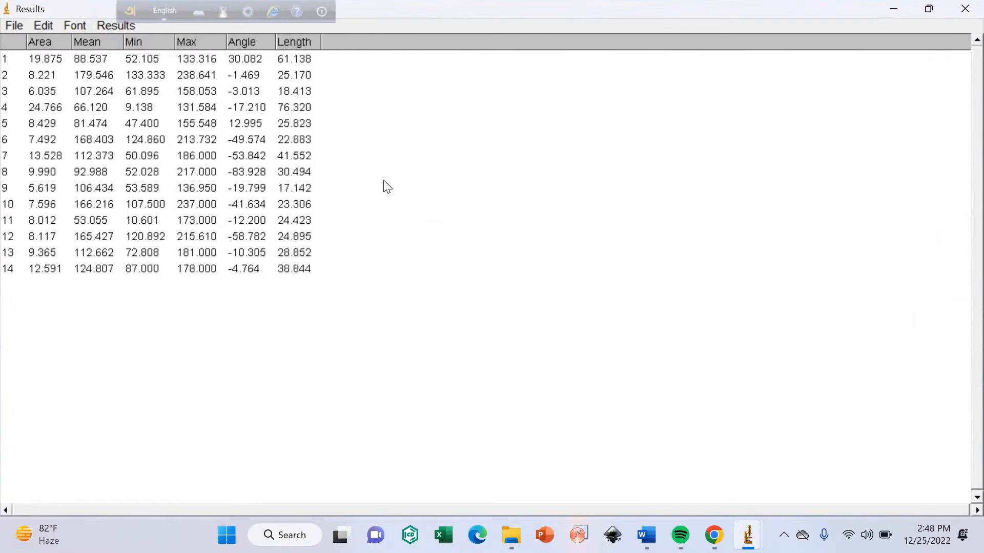
{"action": "left_click", "coordinate": [15, 25]}
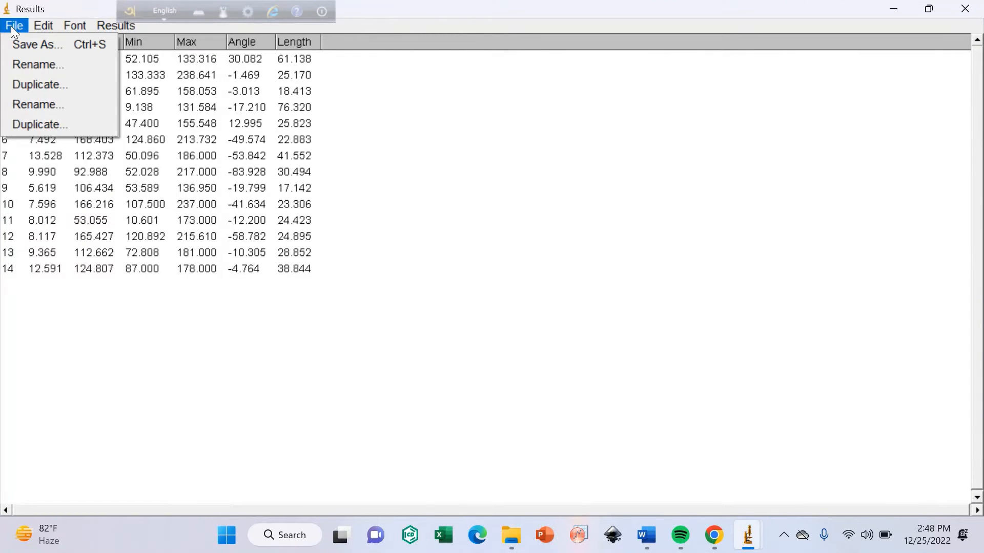
{"action": "left_click", "coordinate": [31, 45]}
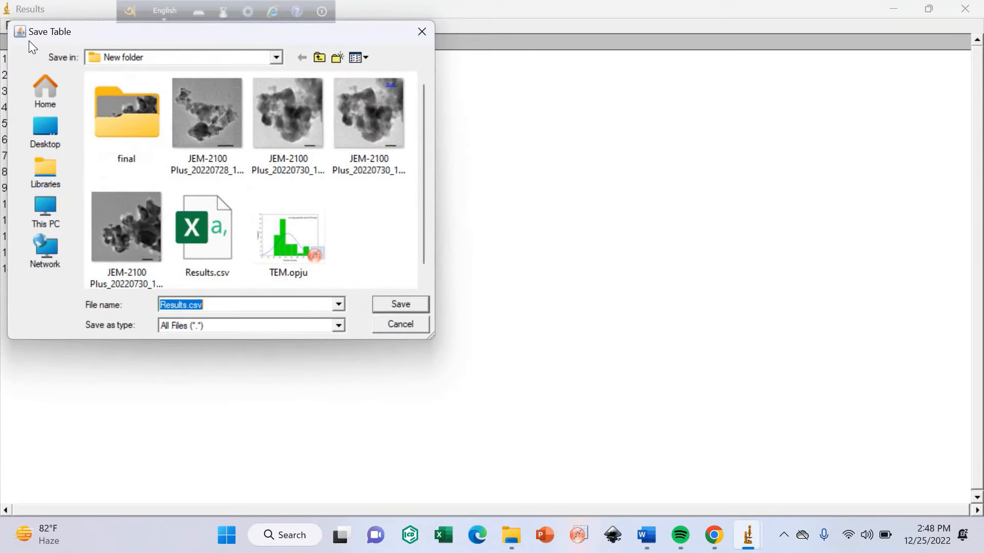
{"action": "scroll", "coordinate": [153, 159], "scroll_direction": "down", "scroll_amount": 1}
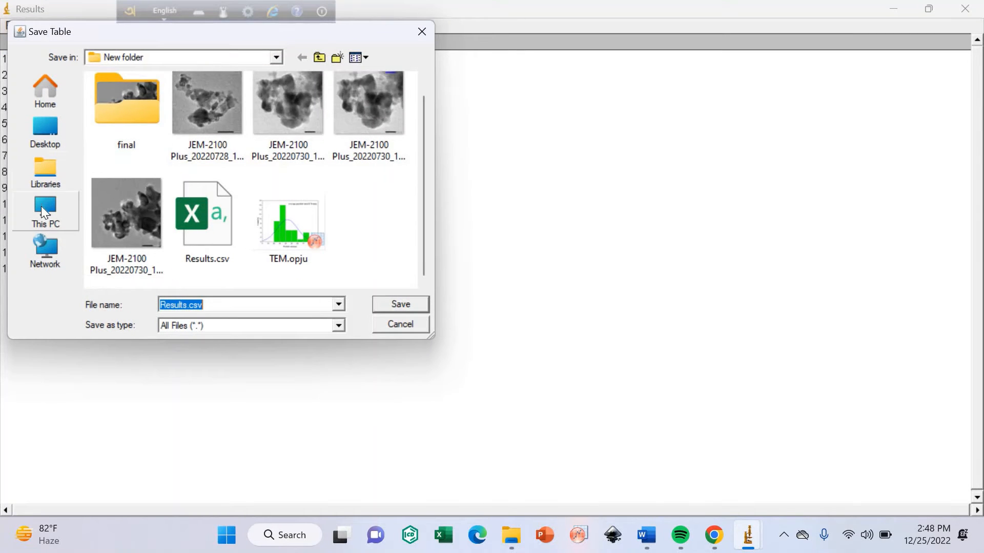
{"action": "left_click", "coordinate": [46, 130]}
{"action": "scroll", "coordinate": [244, 150], "scroll_direction": "down", "scroll_amount": 2}
{"action": "scroll", "coordinate": [243, 150], "scroll_direction": "down", "scroll_amount": 3}
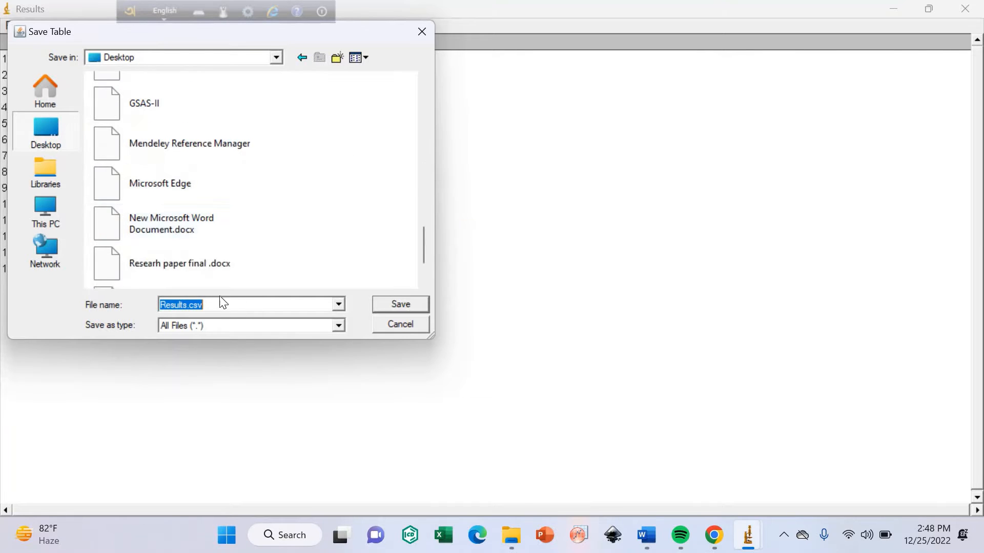
Save the results as "TEM EXEL FILE .csv" and restore the table window to its smaller size.
{"action": "left_click", "coordinate": [188, 306]}
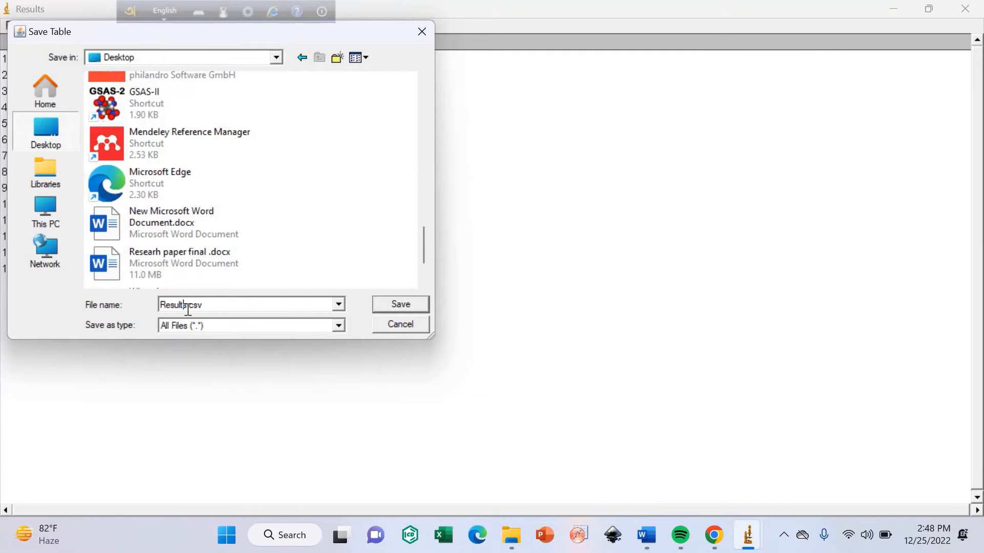
{"action": "key", "text": "BackSpace"}
{"action": "key", "text": "BackSpace"}
{"action": "key", "text": "BackSpace"}
{"action": "key", "text": "BackSpace"}
{"action": "key", "text": "BackSpace"}
{"action": "key", "text": "BackSpace"}
{"action": "key", "text": "BackSpace"}
{"action": "type", "text": "TEM"}
{"action": "type", "text": "EXEL FIL"}
{"action": "left_click", "coordinate": [395, 303]}
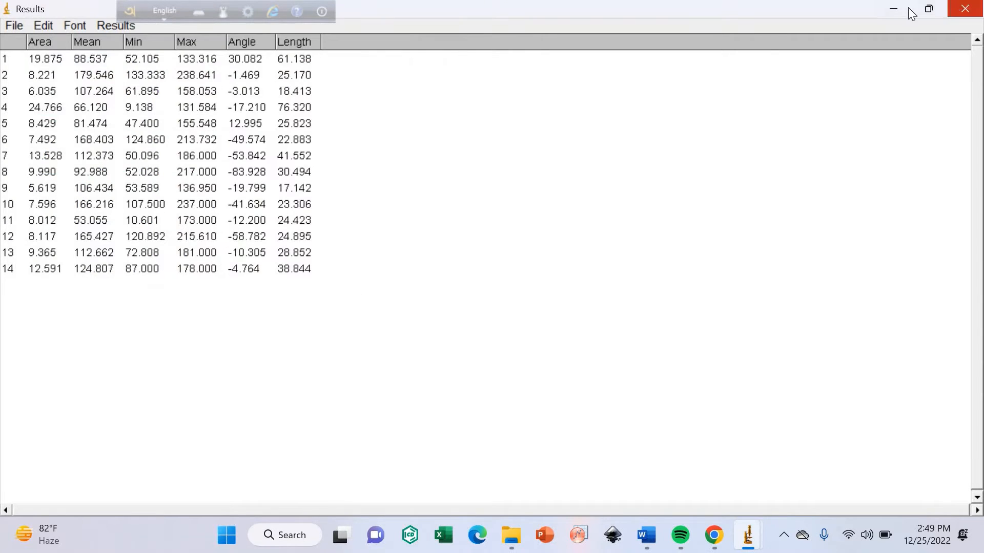
{"action": "left_click", "coordinate": [929, 8]}
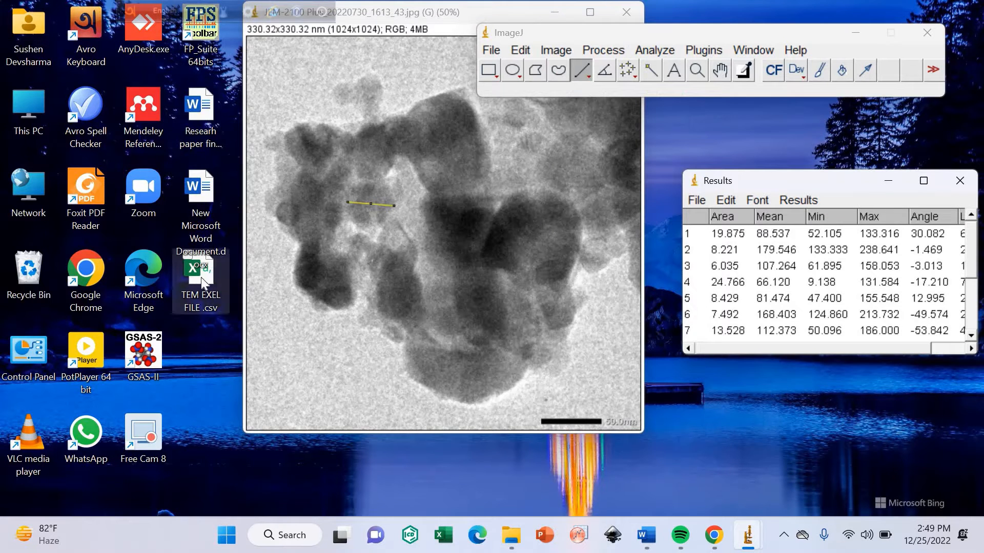
Open the saved TEM EXEL FILE .csv from the desktop in Excel and maximize its window.
{"action": "left_click", "coordinate": [196, 278]}
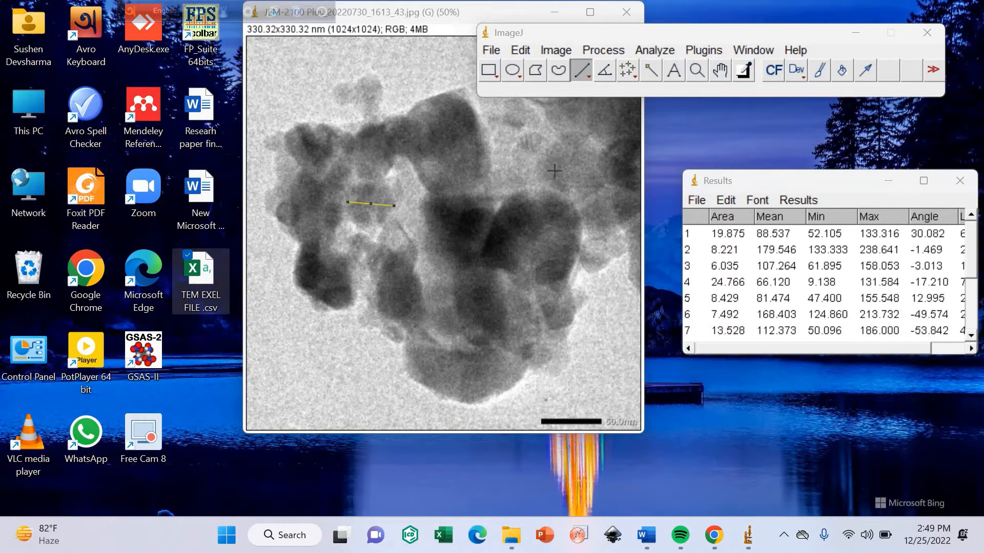
{"action": "double_click", "coordinate": [202, 277]}
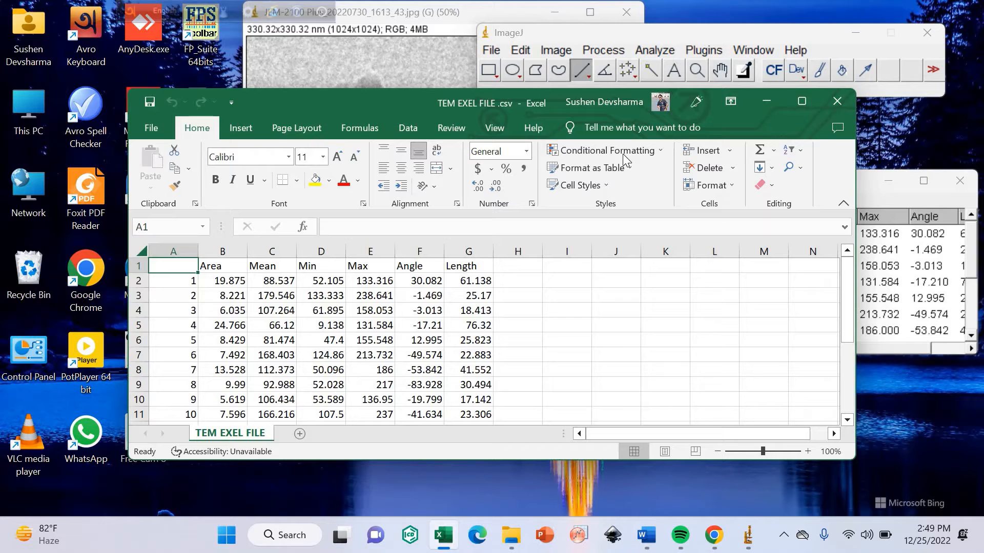
{"action": "left_click", "coordinate": [798, 103]}
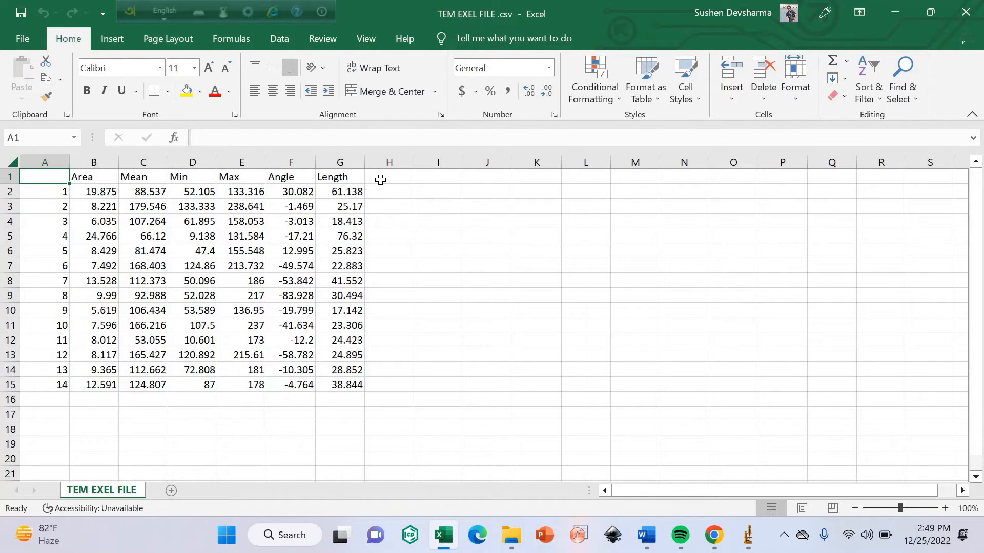
Change the header in cell G1 to "Length(nm)" and fit column G's width to it.
{"action": "double_click", "coordinate": [352, 177]}
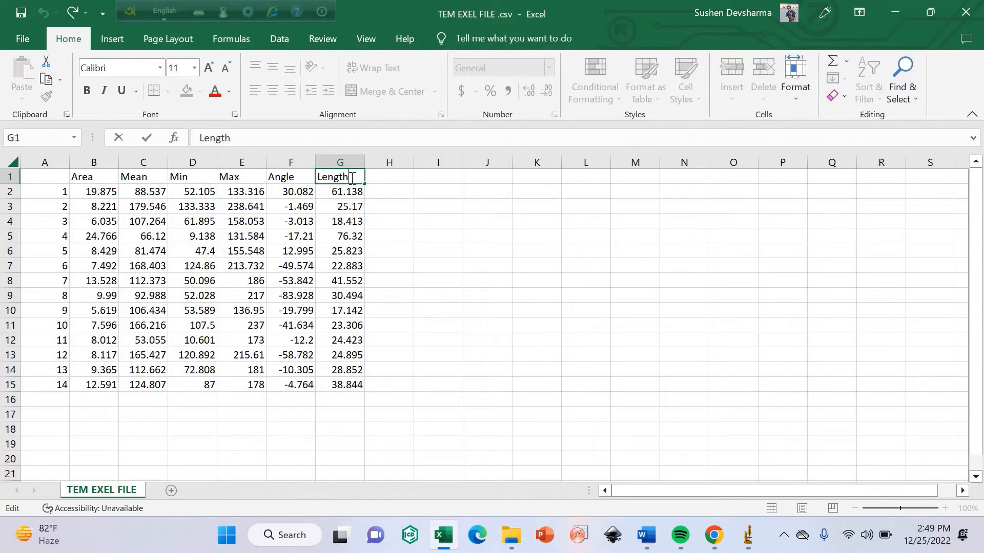
{"action": "type", "text": "(NM"}
{"action": "key", "text": "BackSpace"}
{"action": "key", "text": "BackSpace"}
{"action": "type", "text": "nm)"}
{"action": "left_click", "coordinate": [453, 203]}
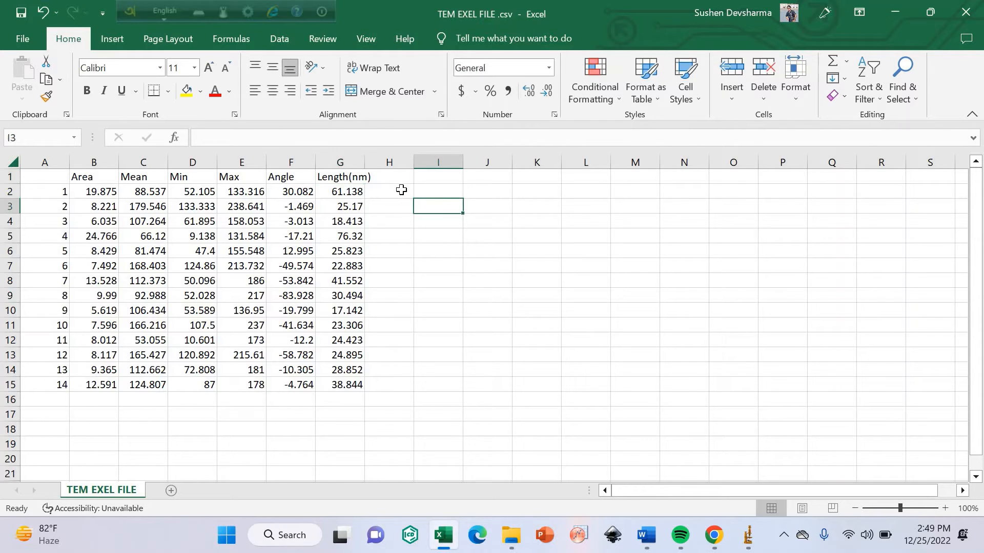
{"action": "double_click", "coordinate": [365, 156]}
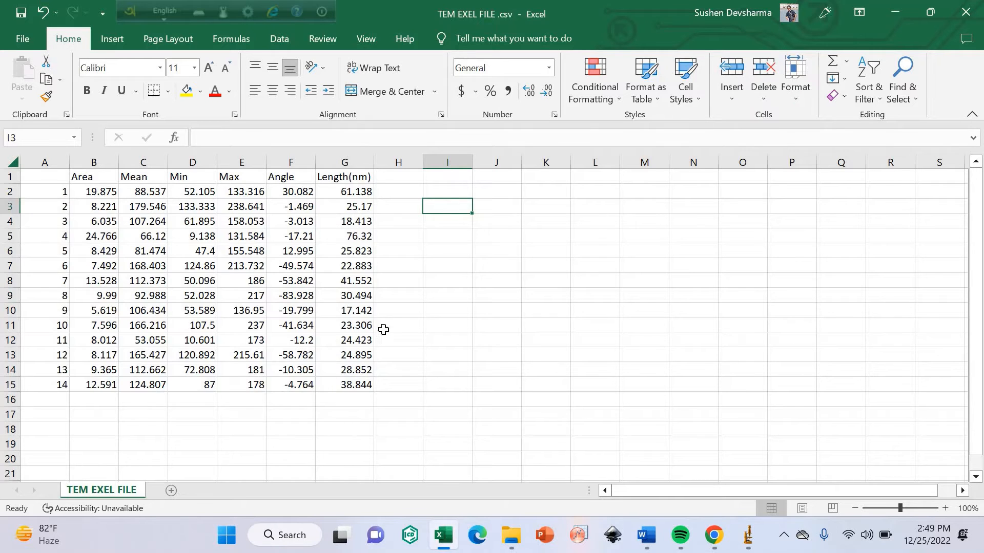
Copy the length values in G2:G15.
{"action": "scroll", "coordinate": [369, 362], "scroll_direction": "down", "scroll_amount": 2}
{"action": "scroll", "coordinate": [368, 362], "scroll_direction": "up", "scroll_amount": 2}
{"action": "left_click_drag", "start_coordinate": [329, 191], "coordinate": [363, 381]}
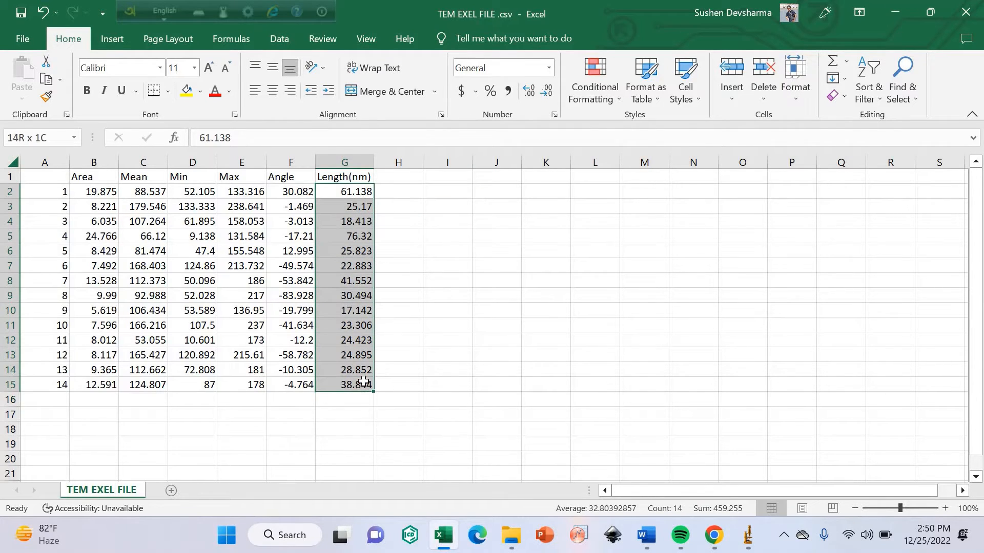
{"action": "right_click", "coordinate": [358, 256]}
{"action": "left_click", "coordinate": [410, 211]}
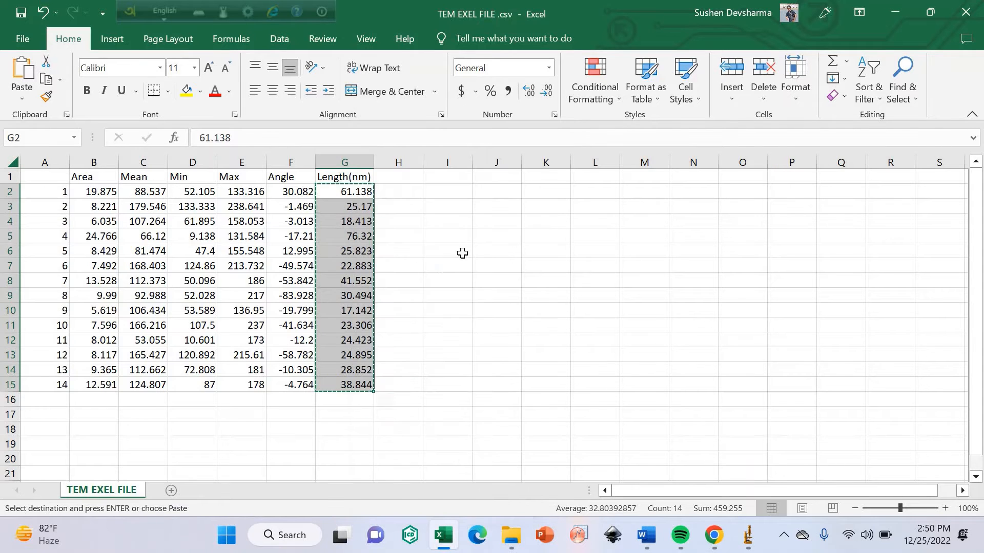
Minimize Excel, launch OriginPro, dismiss the New Workbook dialog and maximize both the program window and the Book1 workbook.
{"action": "left_click", "coordinate": [893, 9]}
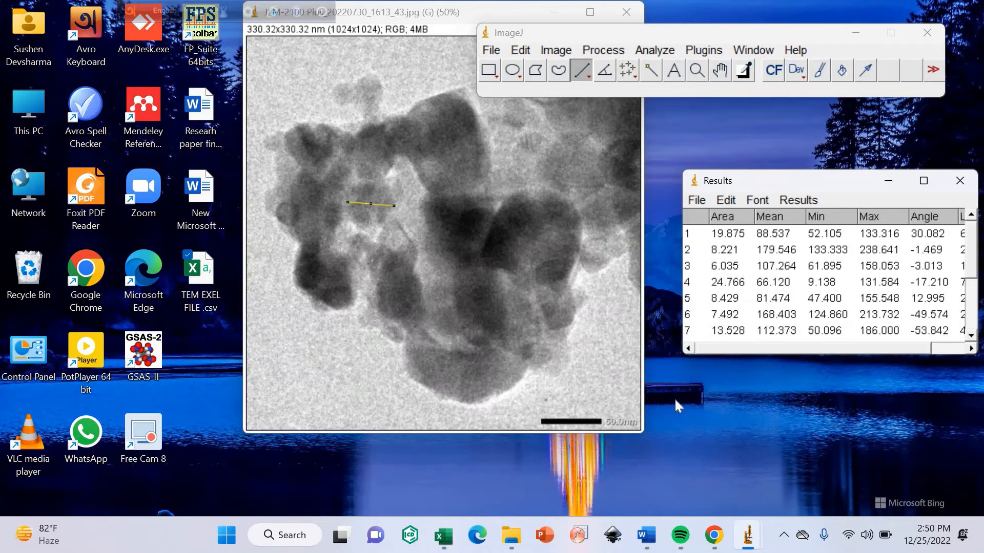
{"action": "left_click", "coordinate": [578, 538]}
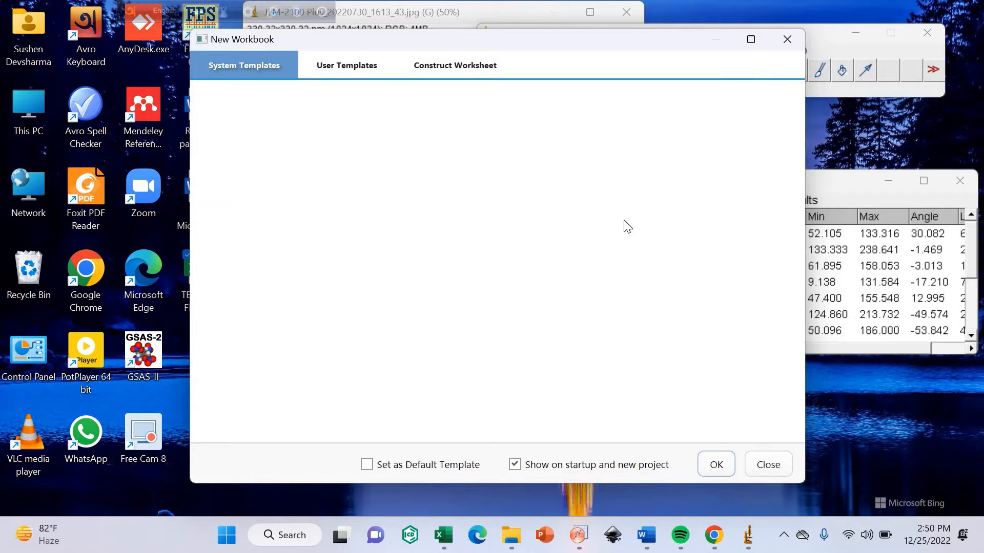
{"action": "left_click", "coordinate": [792, 40]}
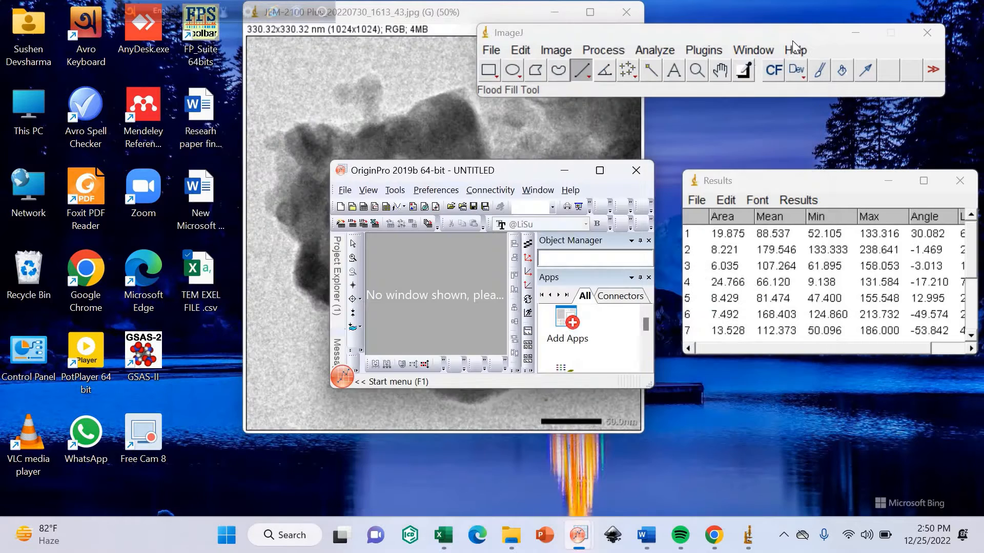
{"action": "double_click", "coordinate": [600, 172]}
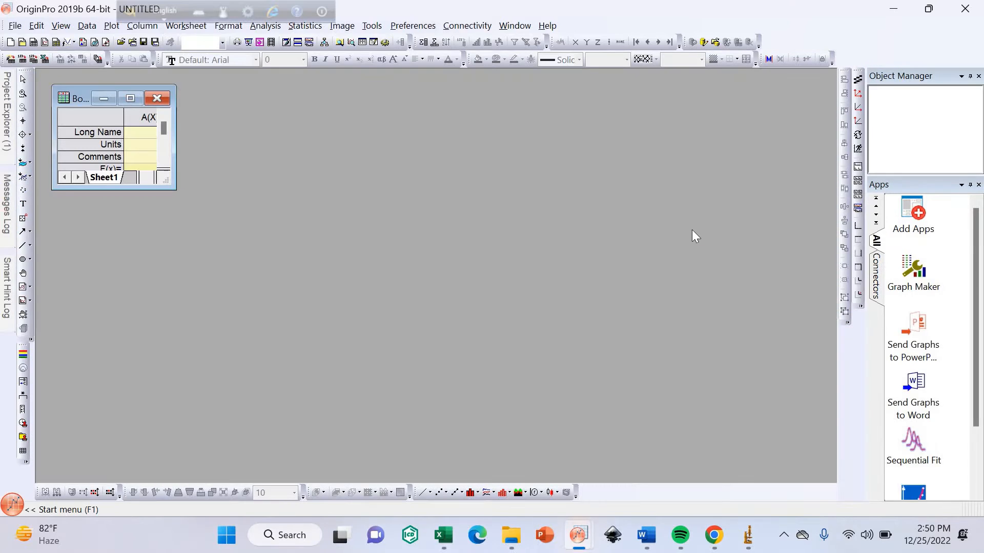
{"action": "left_click", "coordinate": [131, 99]}
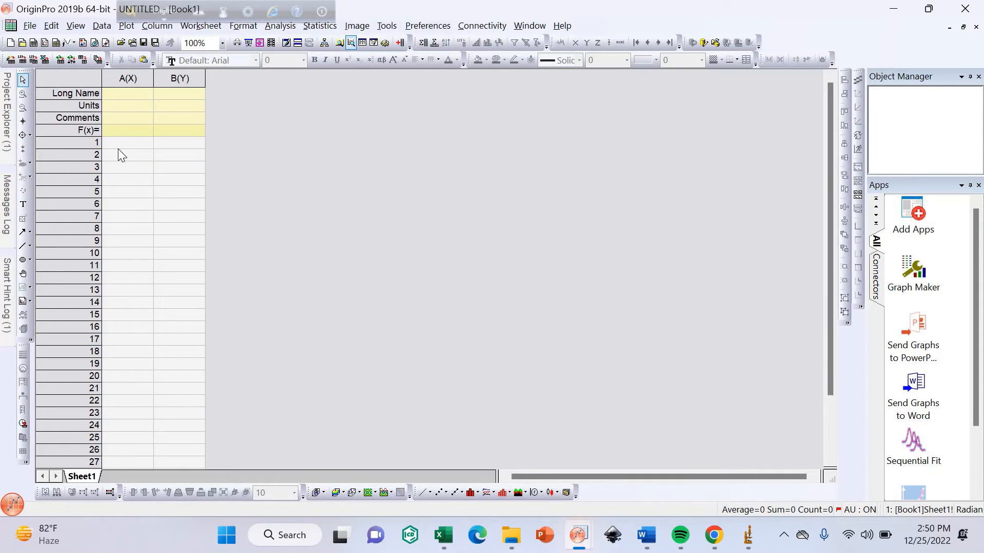
Paste the copied length values into column A starting at row 1 and set its long name to "length(nm)".
{"action": "left_click", "coordinate": [119, 146]}
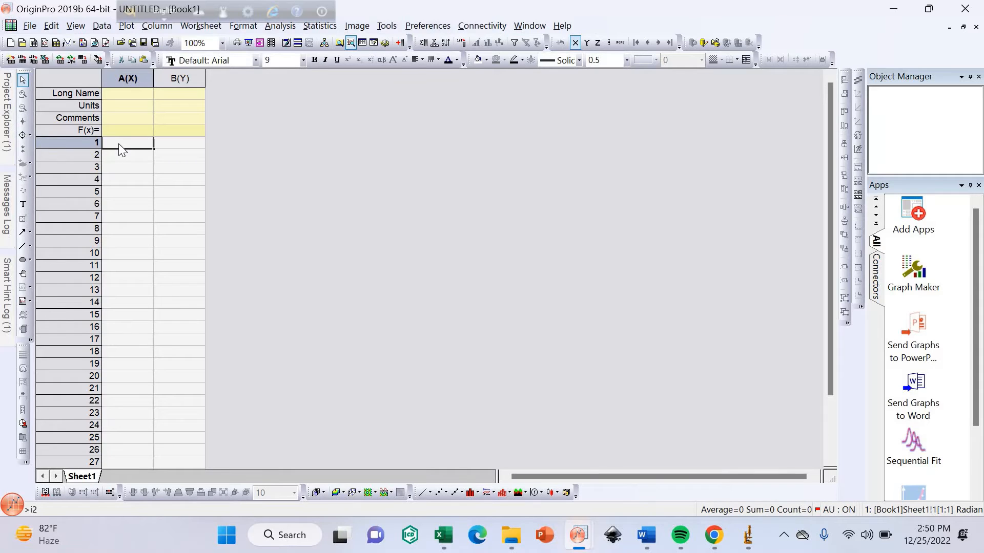
{"action": "key", "text": "ctrl+v"}
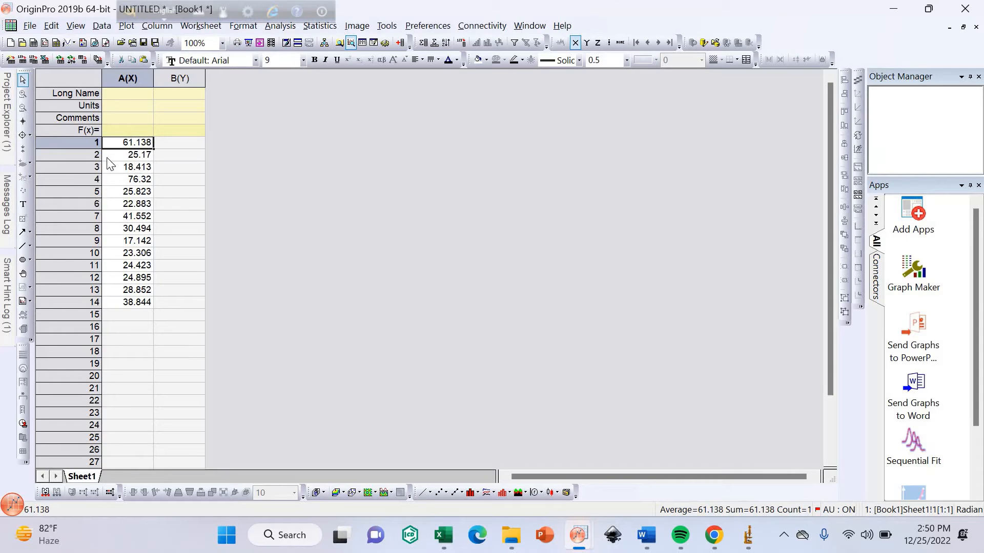
{"action": "left_click", "coordinate": [119, 106]}
{"action": "left_click", "coordinate": [115, 94]}
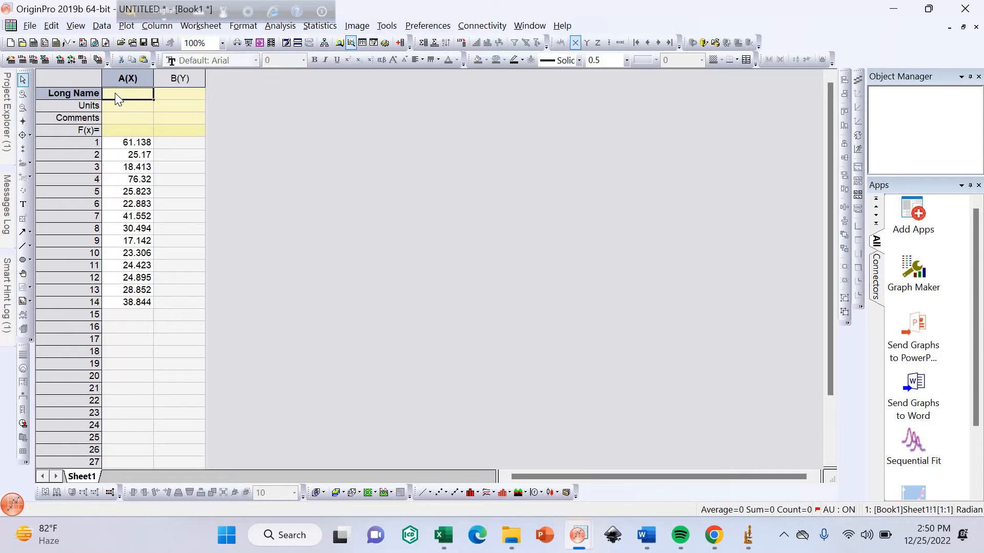
{"action": "type", "text": "length"}
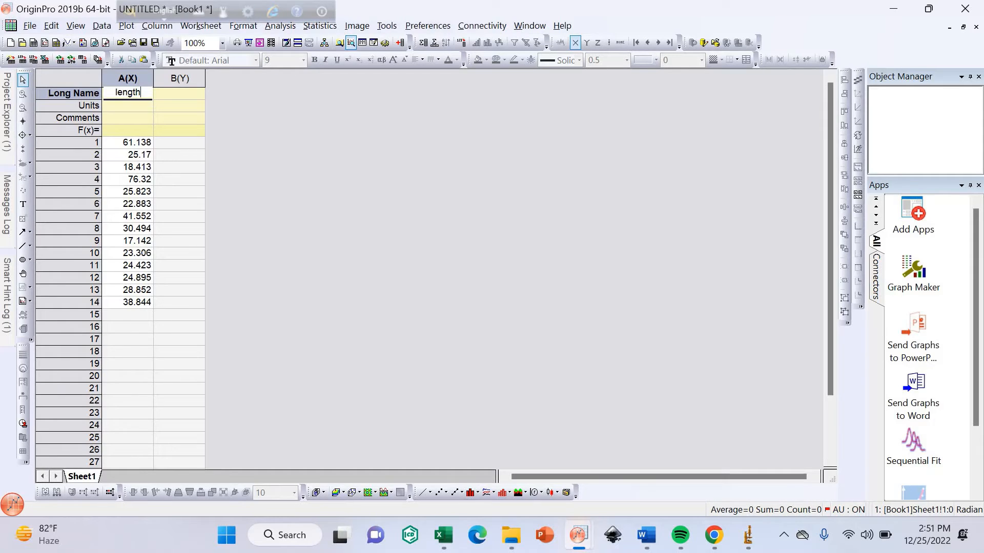
{"action": "type", "text": "(nm)"}
{"action": "left_click", "coordinate": [267, 129]}
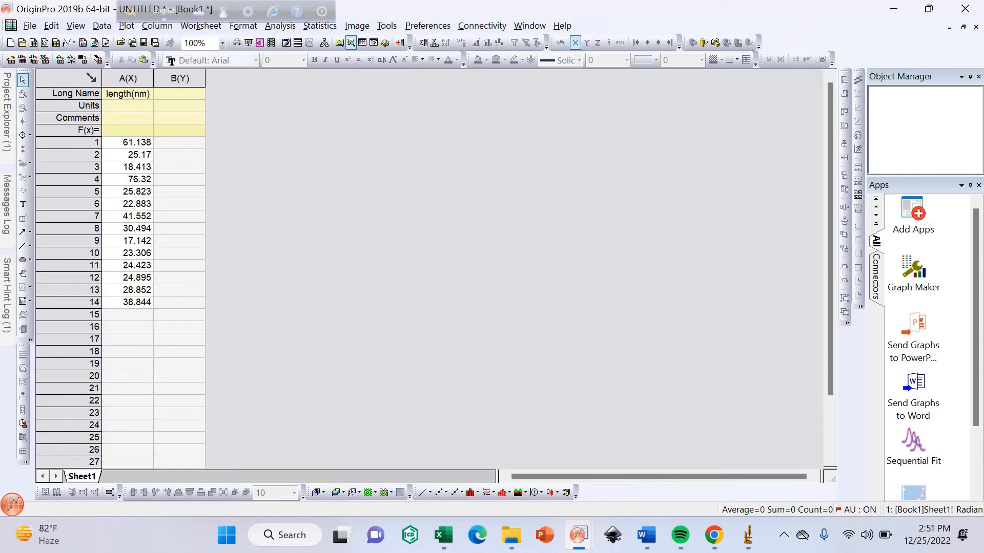
Plot the whole worksheet as a Histogram.
{"action": "left_click", "coordinate": [93, 74]}
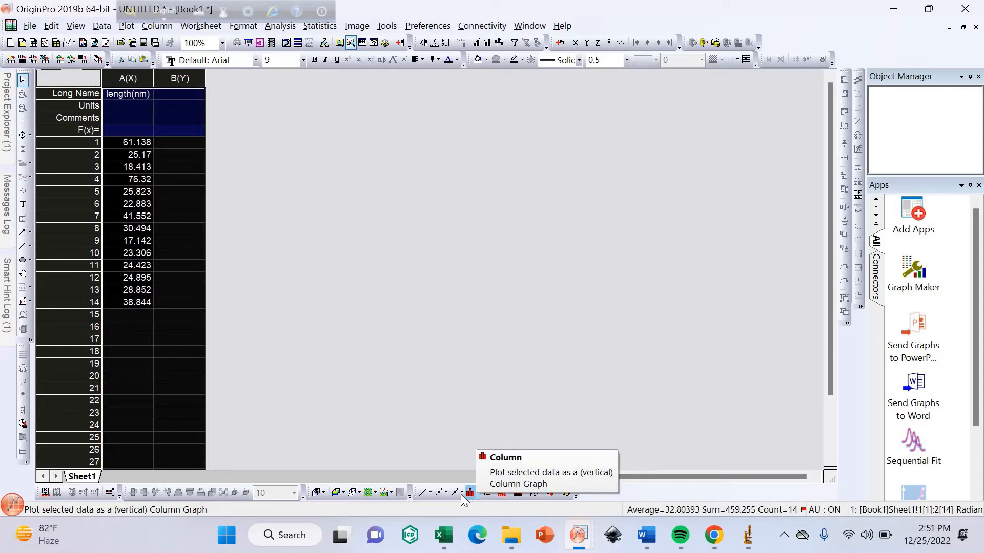
{"action": "left_click", "coordinate": [509, 492]}
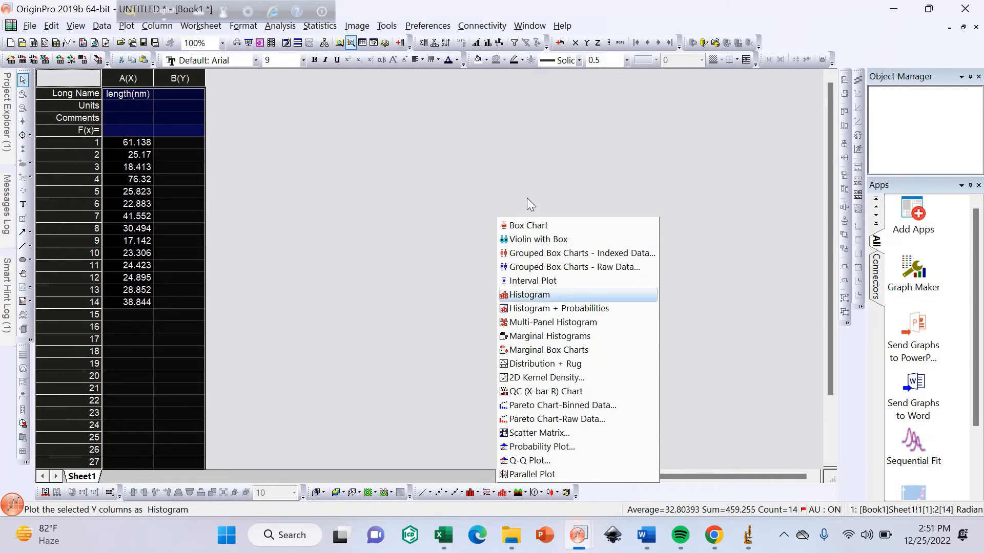
{"action": "left_click", "coordinate": [541, 296]}
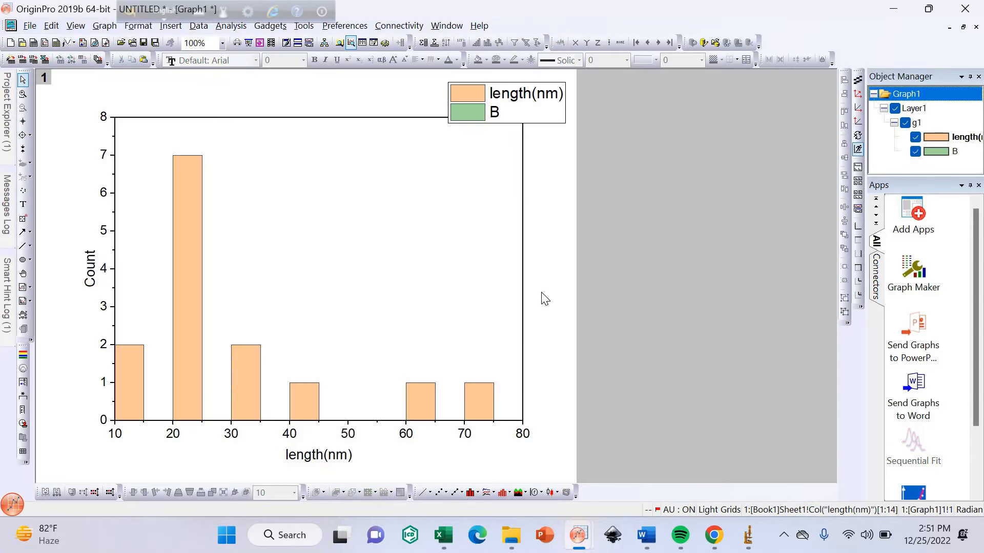
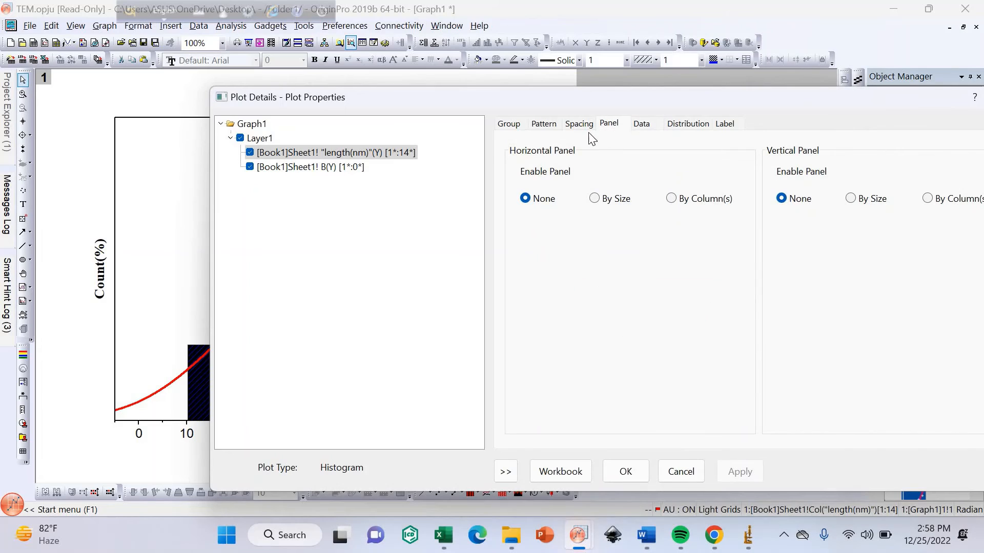
Review the pattern settings and fill color choices of the length histogram in Plot Details, then close the dialog.
{"action": "left_click", "coordinate": [578, 127]}
{"action": "left_click", "coordinate": [547, 125]}
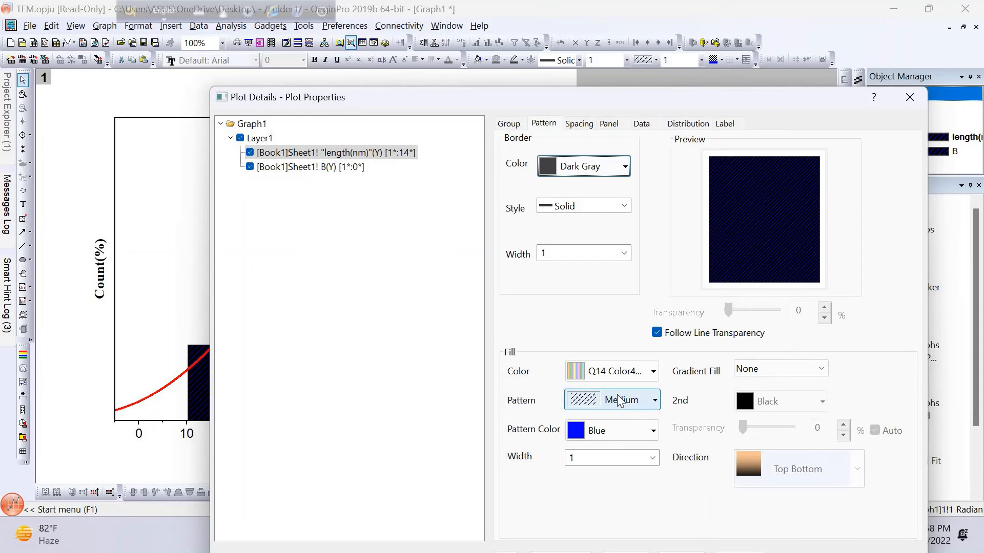
{"action": "left_click", "coordinate": [654, 371]}
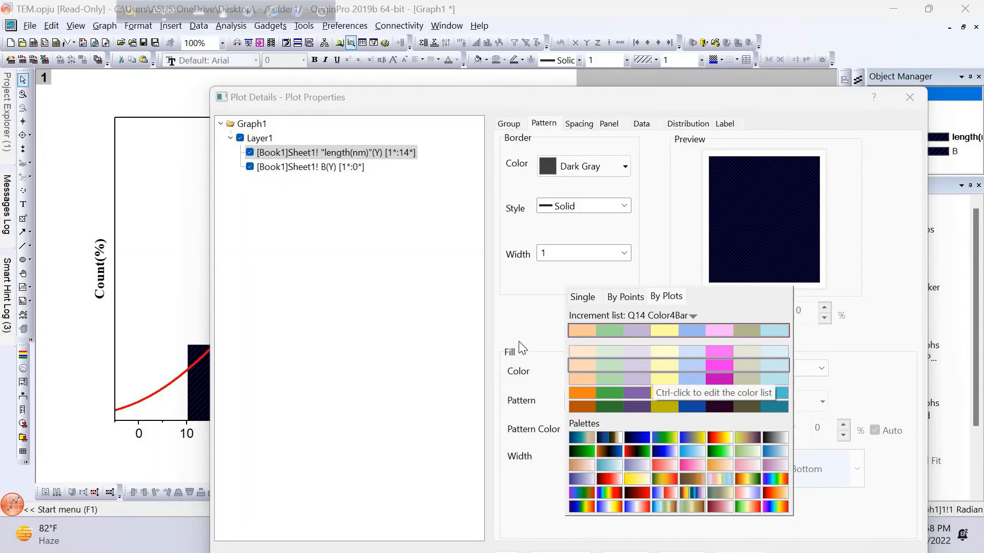
{"action": "left_click", "coordinate": [522, 328]}
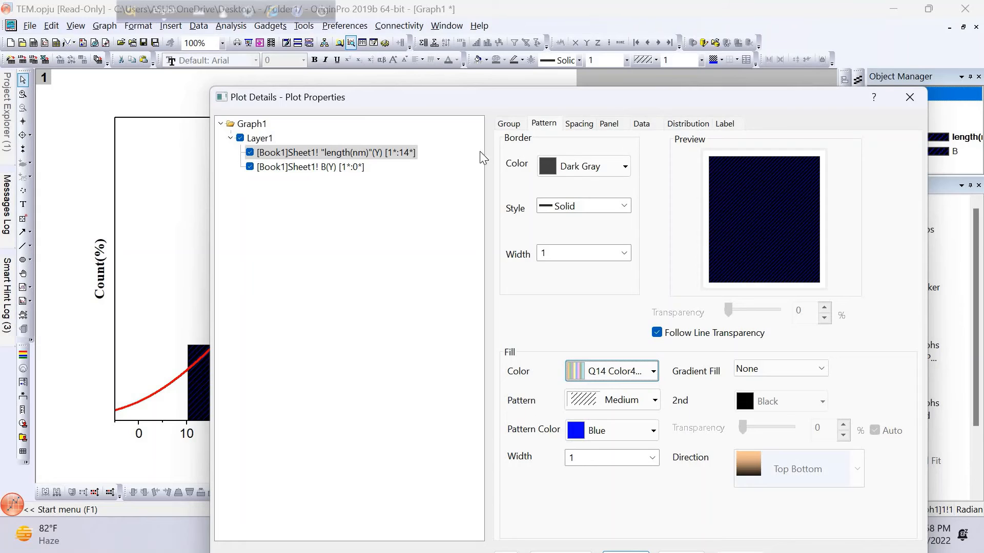
{"action": "left_click", "coordinate": [910, 97]}
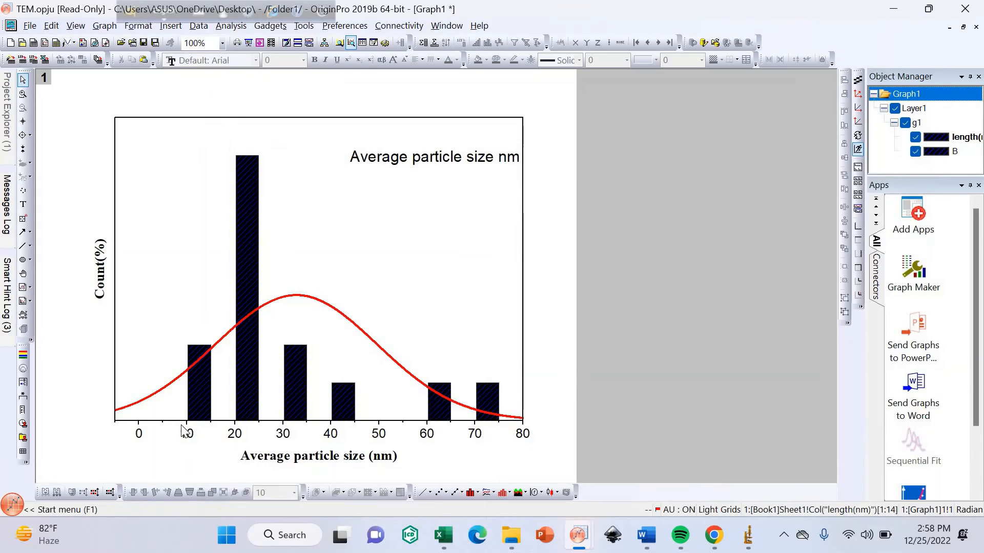
Restore the graph window to its smaller size, bring up the Book1 worksheet maximized and clear its selection.
{"action": "left_click", "coordinate": [963, 27]}
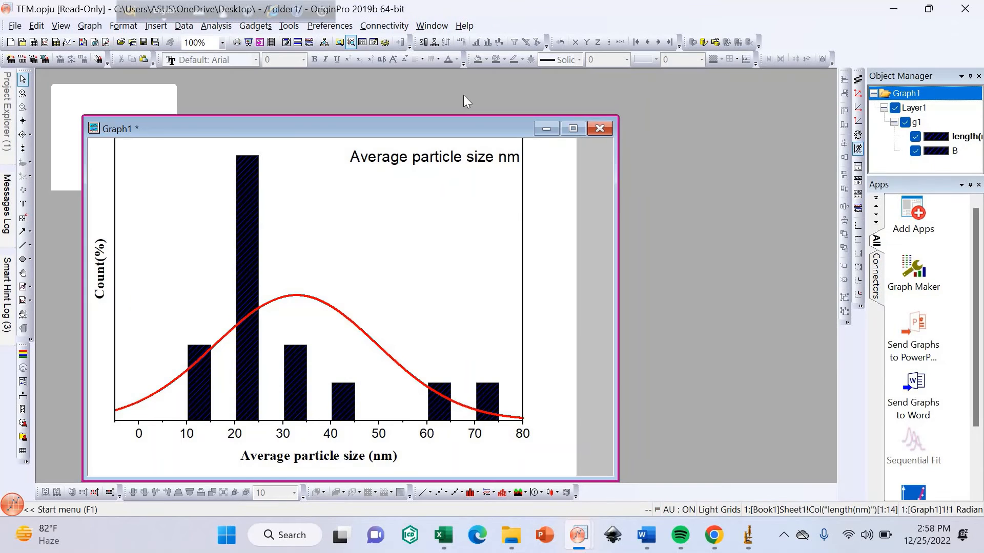
{"action": "left_click", "coordinate": [130, 99]}
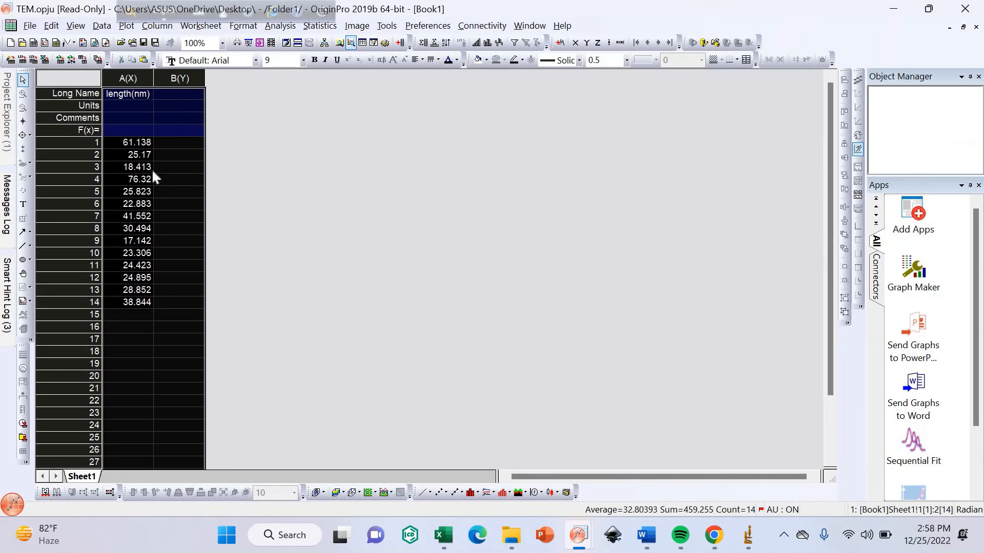
{"action": "left_click", "coordinate": [267, 186]}
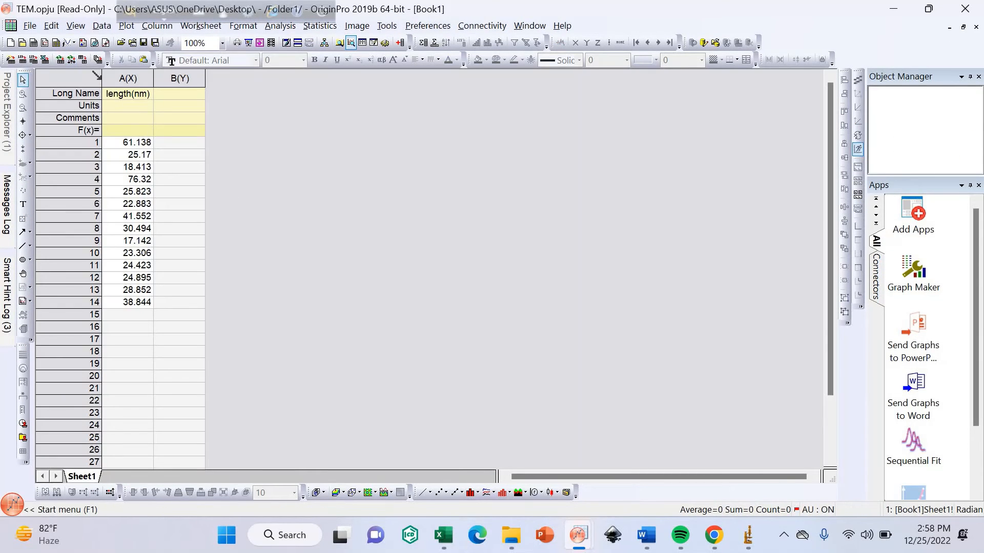
Run Statistics on Columns for the length(nm) column with the default settings and switch to the report sheet.
{"action": "left_click", "coordinate": [118, 78]}
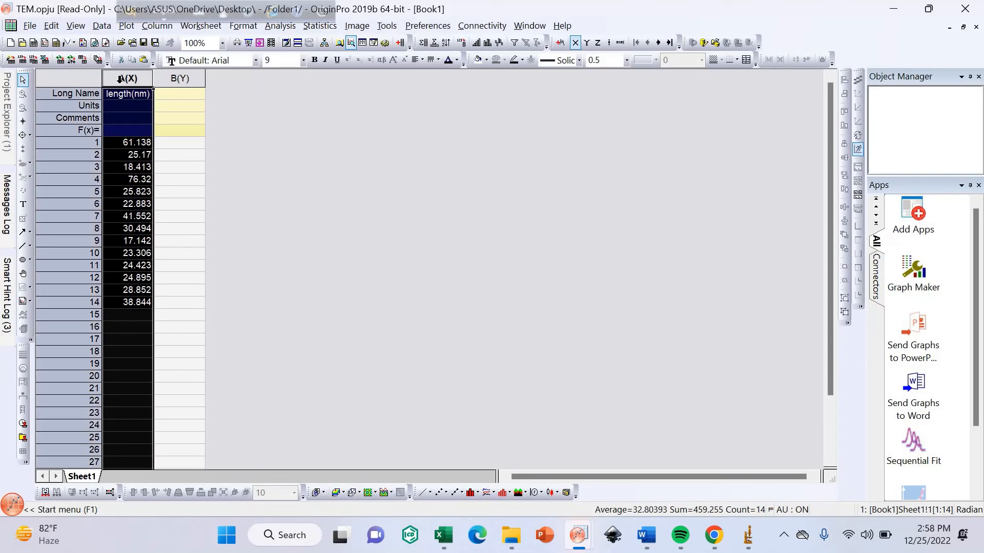
{"action": "right_click", "coordinate": [124, 130]}
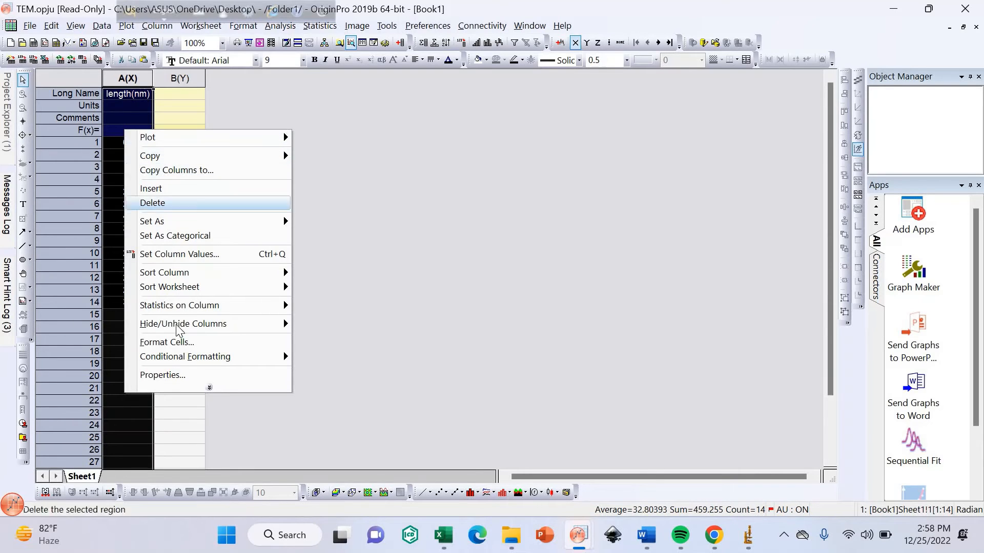
{"action": "mouse_move", "coordinate": [168, 307]}
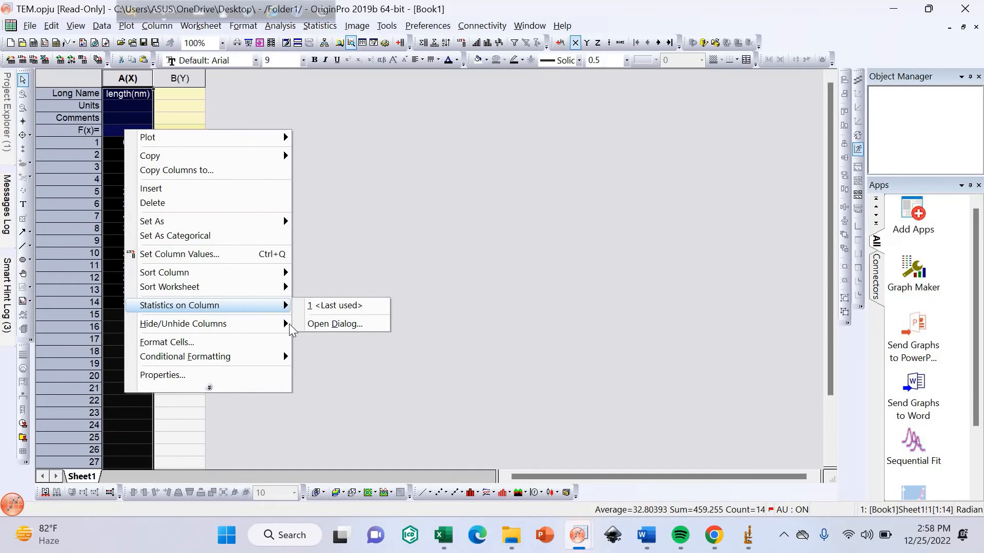
{"action": "left_click", "coordinate": [337, 326]}
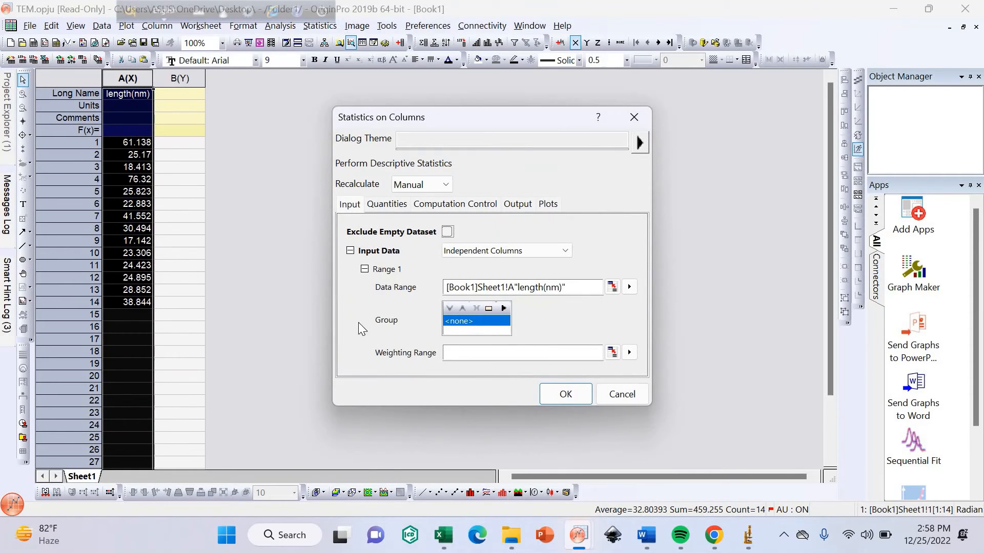
{"action": "left_click", "coordinate": [572, 393]}
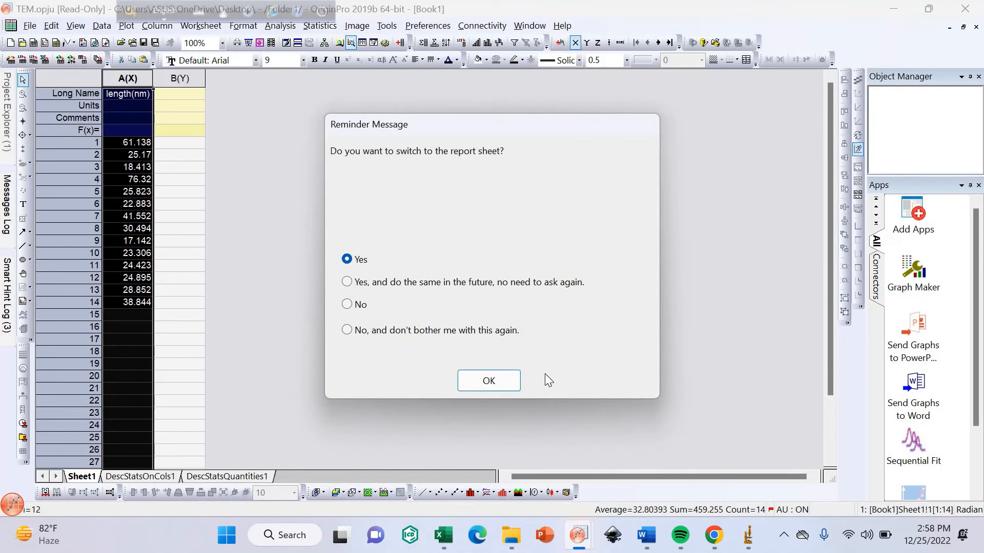
{"action": "left_click", "coordinate": [495, 381]}
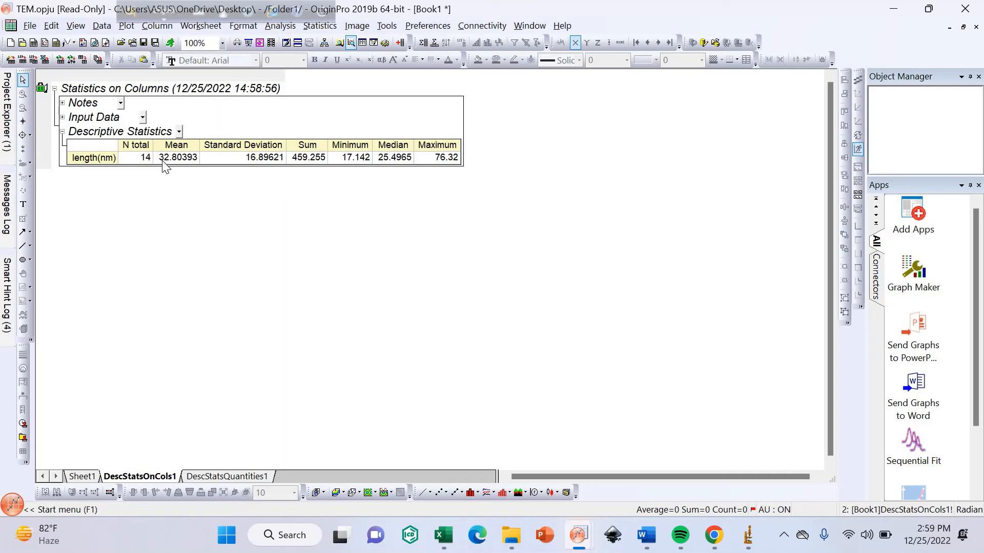
Return to the maximized Graph1 and change the annotation inside the plot to "Average particle size 32.80 nm".
{"action": "left_click", "coordinate": [963, 26]}
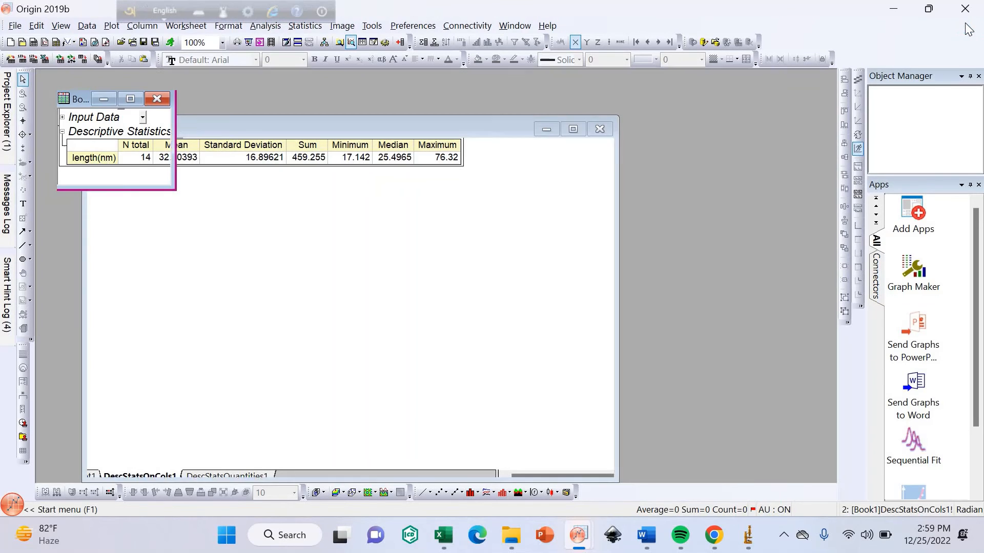
{"action": "left_click", "coordinate": [574, 129]}
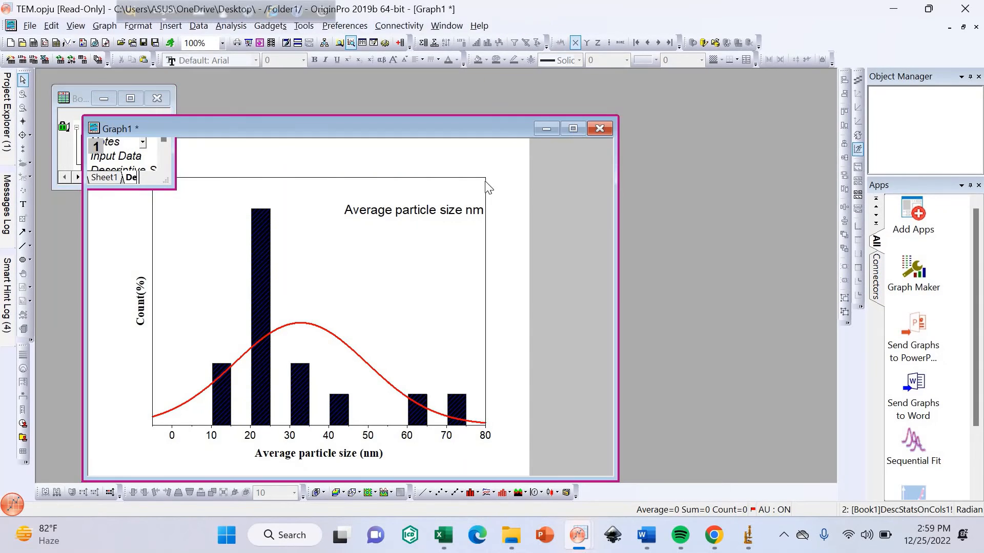
{"action": "left_click", "coordinate": [496, 165]}
{"action": "left_click", "coordinate": [496, 165]}
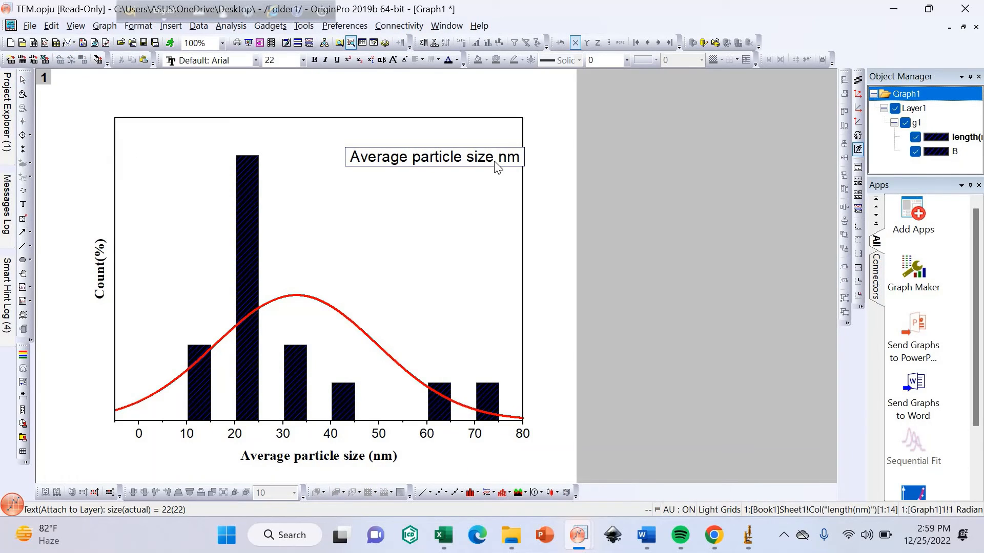
{"action": "type", "text": "(32.80"}
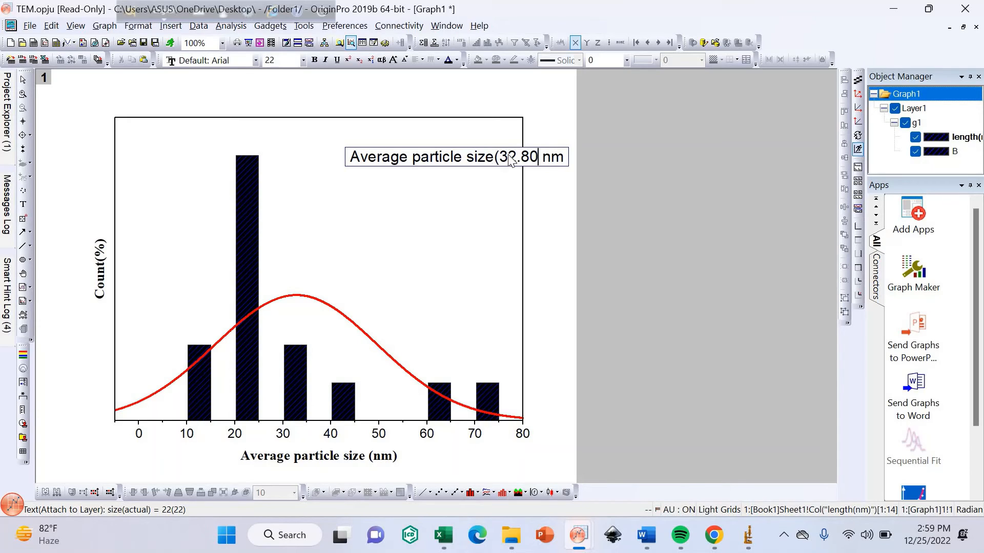
{"action": "left_click", "coordinate": [498, 162]}
{"action": "key", "text": "BackSpace"}
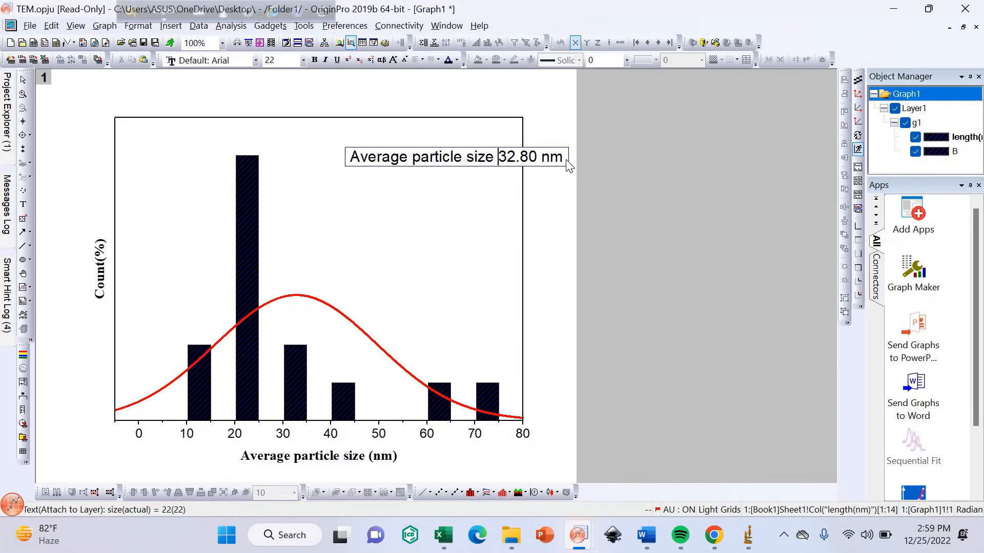
Set the font of the whole average particle size annotation to Times New Roman.
{"action": "left_click_drag", "start_coordinate": [566, 163], "coordinate": [346, 157]}
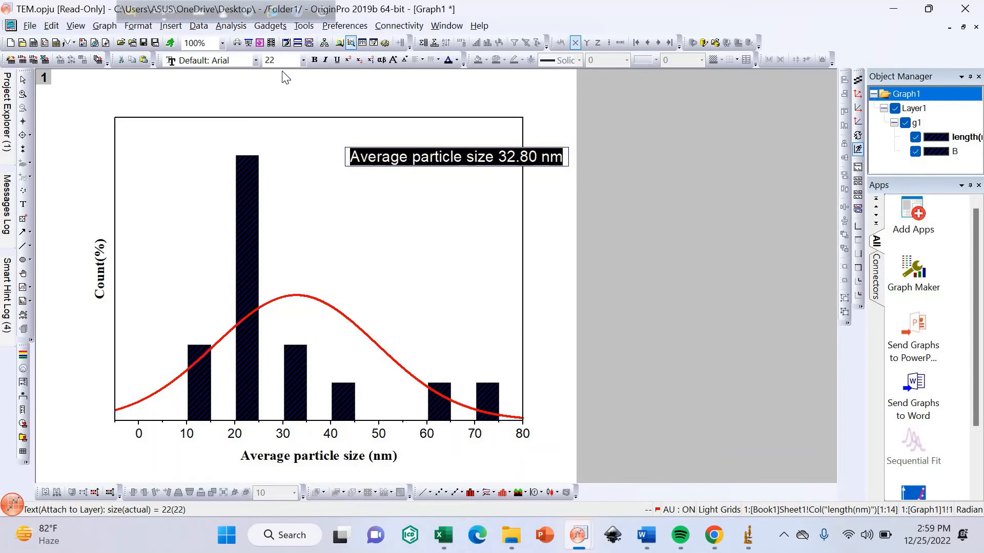
{"action": "left_click", "coordinate": [256, 61]}
{"action": "scroll", "coordinate": [231, 169], "scroll_direction": "up", "scroll_amount": 2}
{"action": "left_click", "coordinate": [245, 90]}
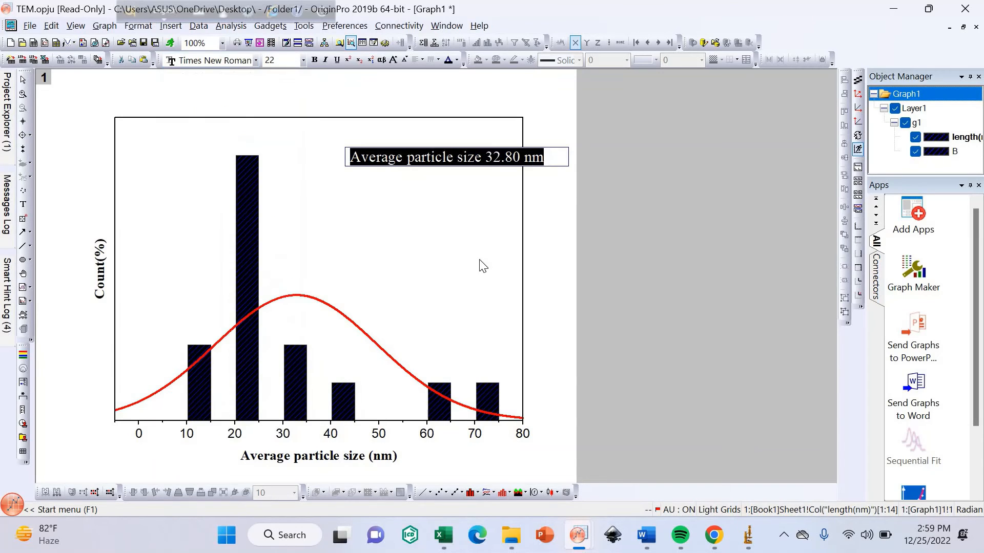
Move the average particle size annotation so it sits fully inside the upper-right part of the plot frame.
{"action": "left_click", "coordinate": [495, 269]}
{"action": "left_click", "coordinate": [431, 158]}
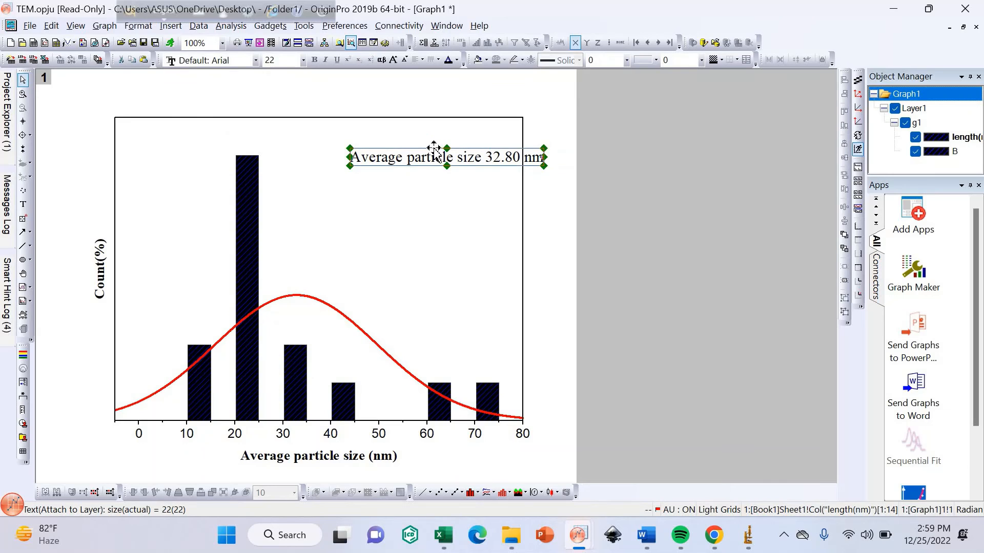
{"action": "left_click_drag", "start_coordinate": [424, 146], "coordinate": [382, 136]}
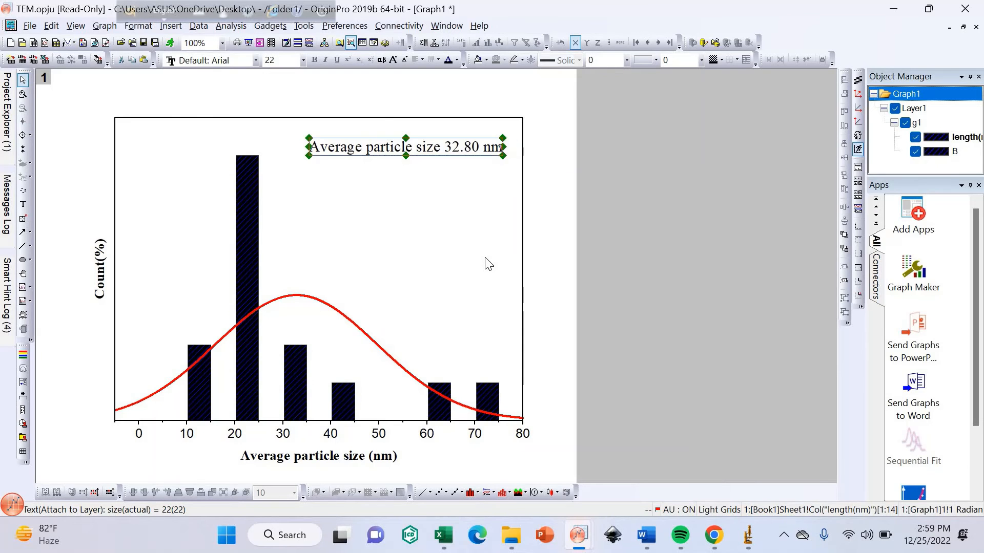
{"action": "left_click", "coordinate": [332, 329]}
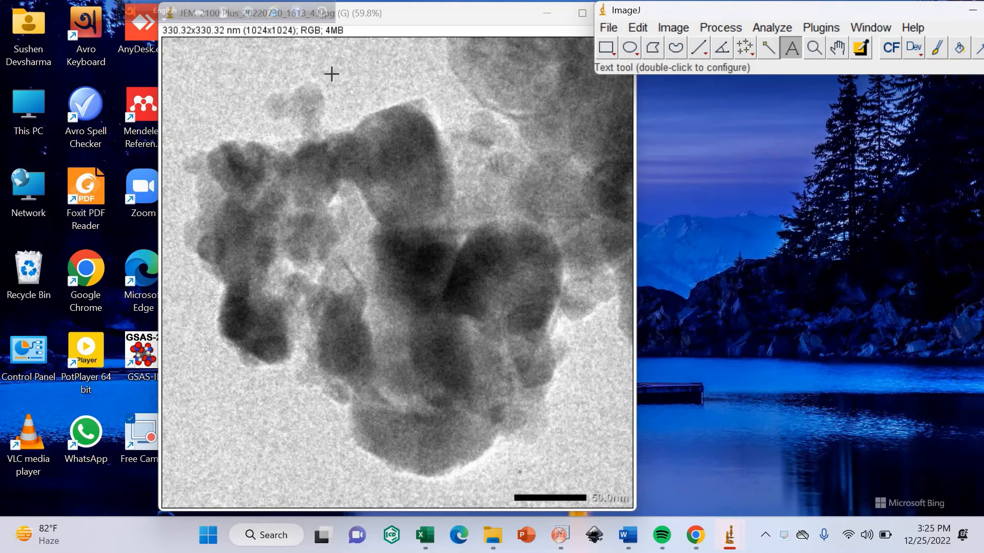
{"action": "left_click_drag", "start_coordinate": [185, 77], "coordinate": [255, 107]}
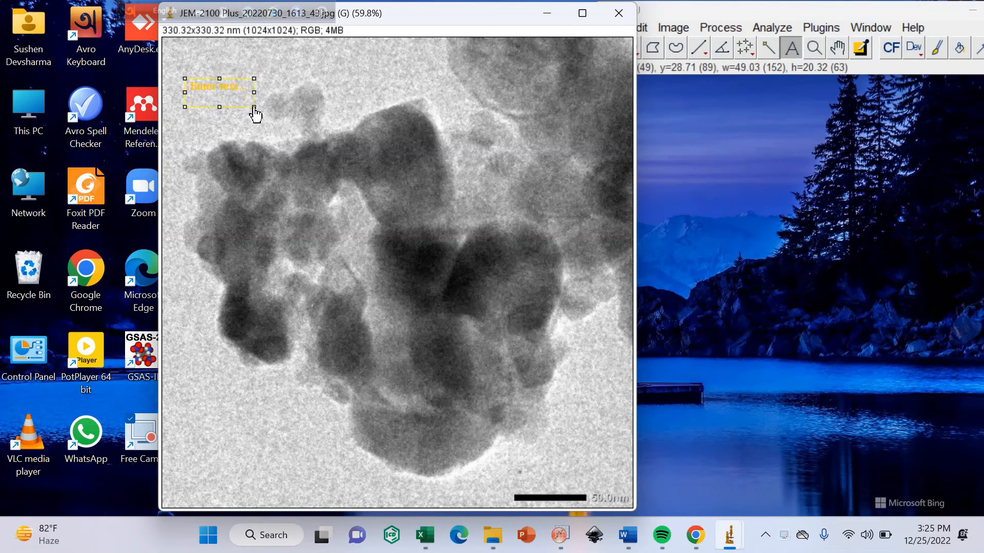
{"action": "left_click", "coordinate": [792, 50]}
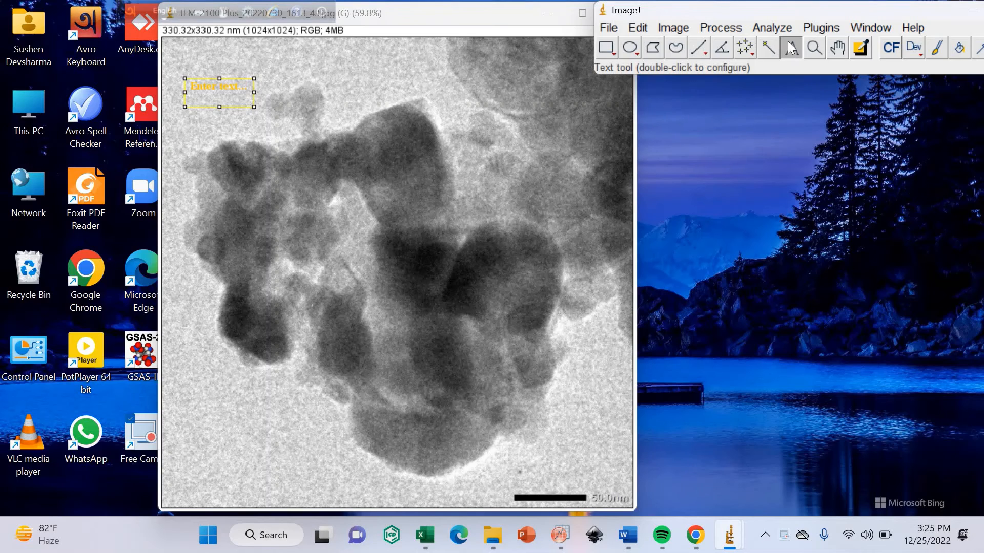
{"action": "right_click", "coordinate": [216, 82]}
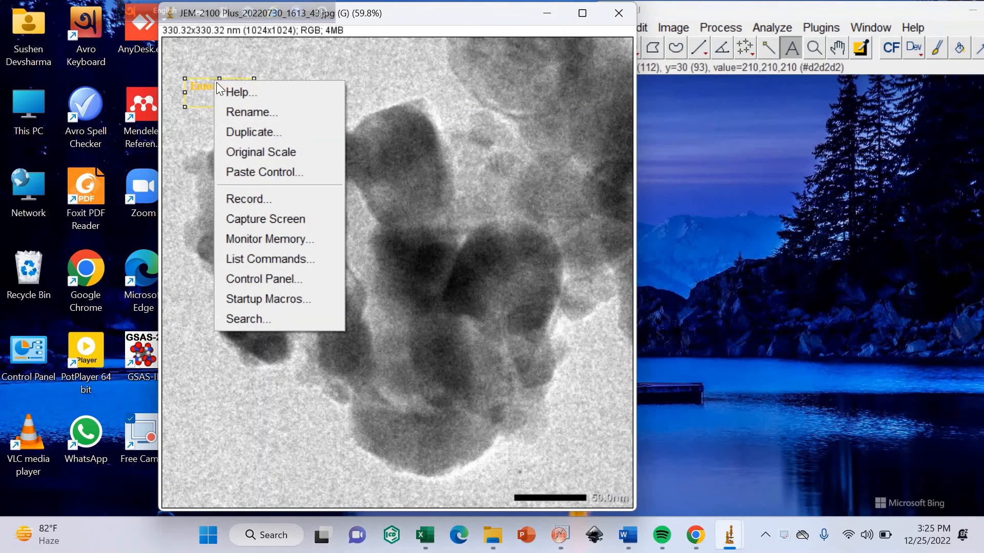
{"action": "left_click", "coordinate": [473, 170]}
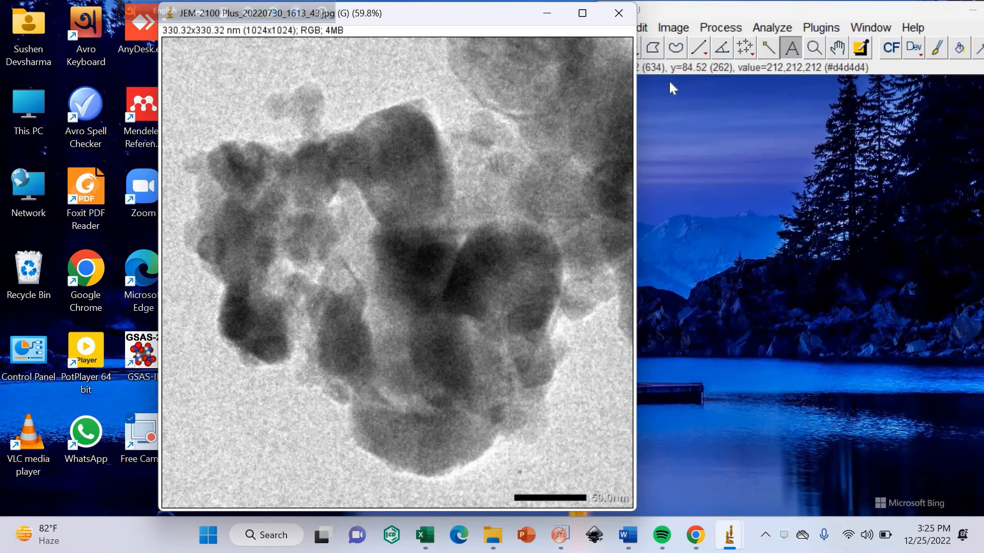
Configure the Text tool to Times New Roman, plain style, left justification and black colour.
{"action": "double_click", "coordinate": [791, 50]}
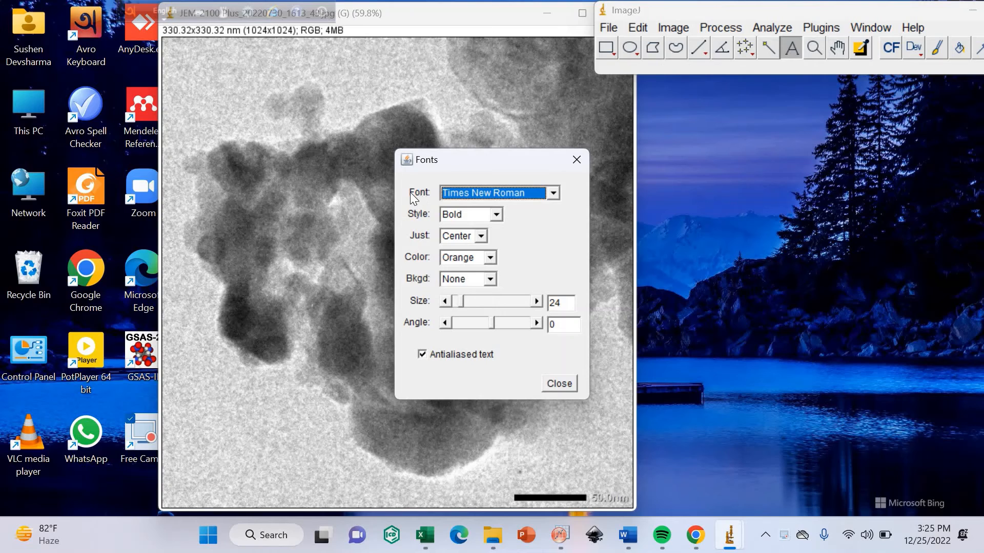
{"action": "left_click", "coordinate": [553, 195]}
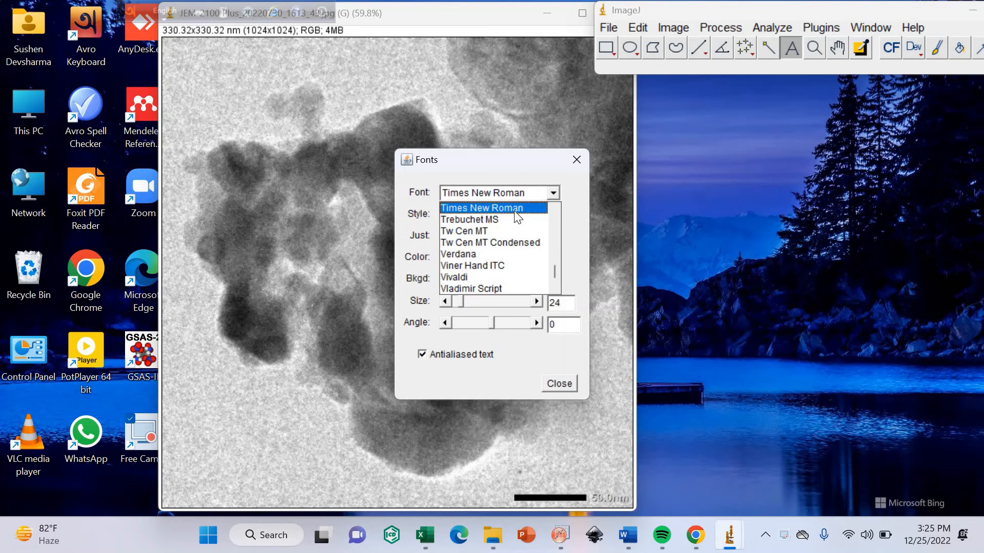
{"action": "left_click", "coordinate": [549, 204]}
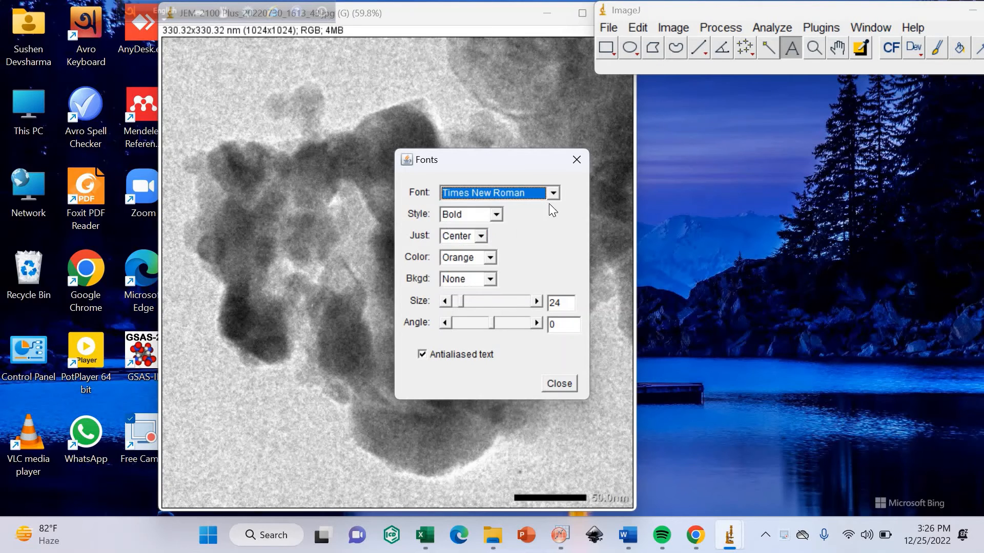
{"action": "left_click", "coordinate": [496, 214]}
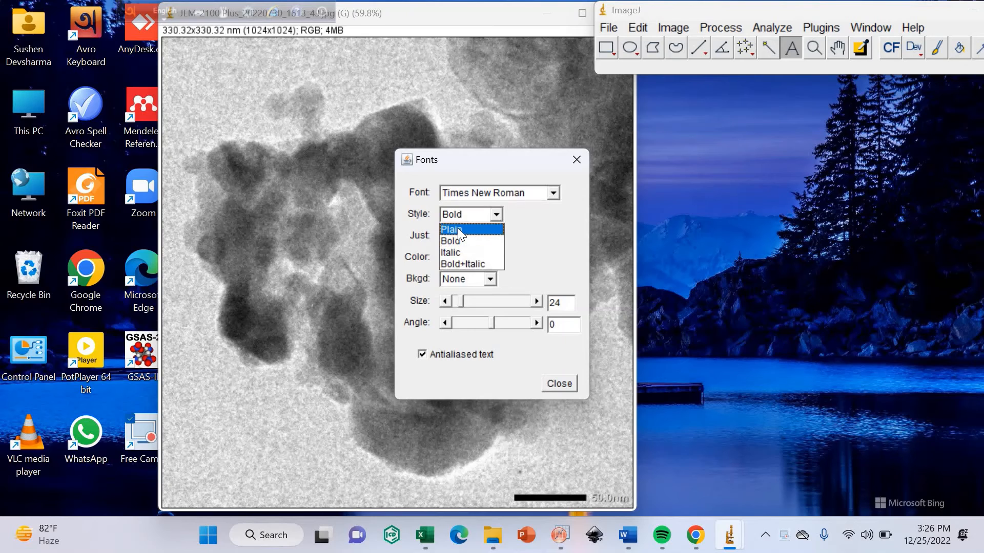
{"action": "left_click", "coordinate": [457, 228]}
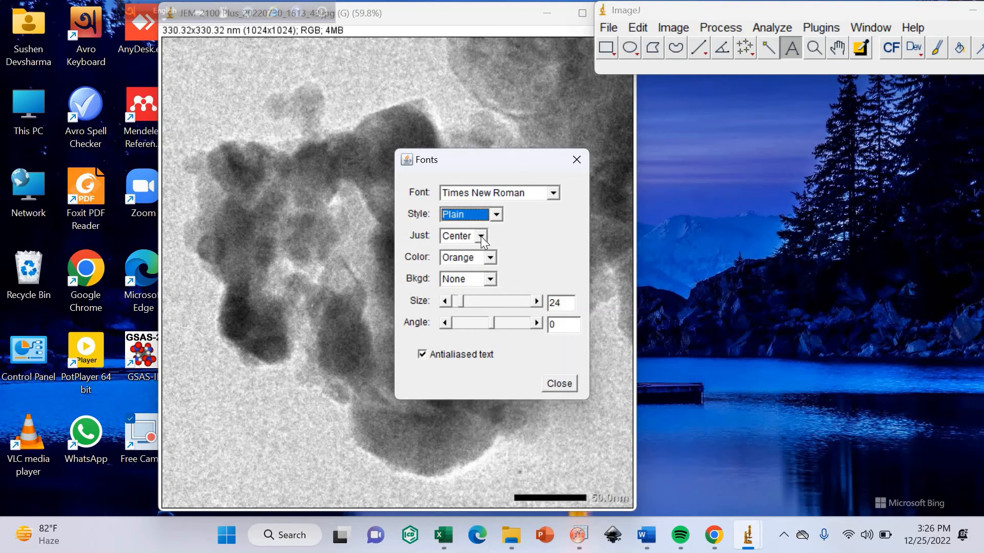
{"action": "left_click", "coordinate": [481, 236]}
{"action": "left_click", "coordinate": [556, 246]}
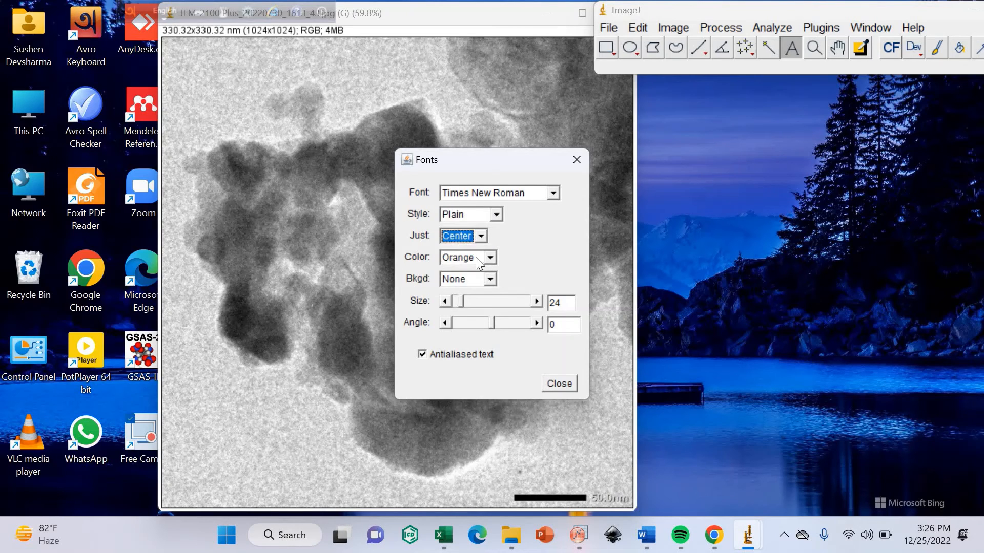
{"action": "left_click", "coordinate": [481, 235]}
{"action": "left_click", "coordinate": [492, 257]}
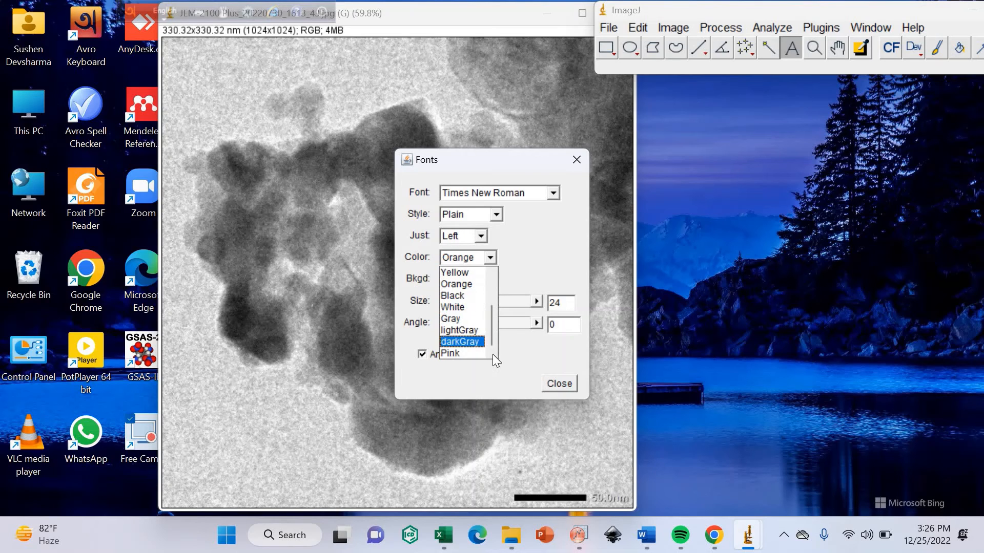
{"action": "left_click", "coordinate": [453, 297]}
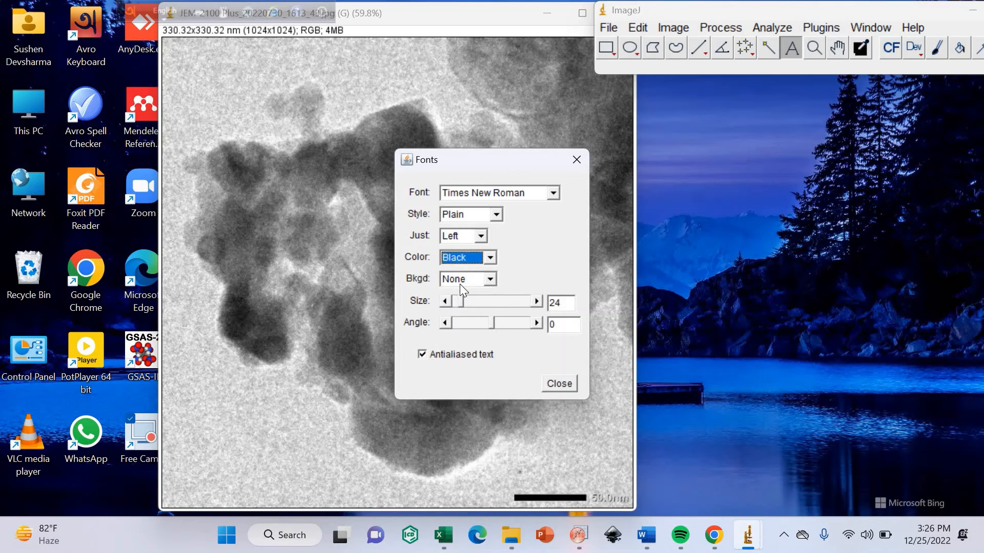
Increase the Text tool's font size to above 31.
{"action": "left_click", "coordinate": [536, 301]}
{"action": "left_click", "coordinate": [536, 301]}
{"action": "left_click", "coordinate": [536, 301]}
{"action": "left_click", "coordinate": [537, 302]}
{"action": "left_click", "coordinate": [536, 301]}
{"action": "left_click", "coordinate": [537, 301]}
{"action": "left_click", "coordinate": [536, 301]}
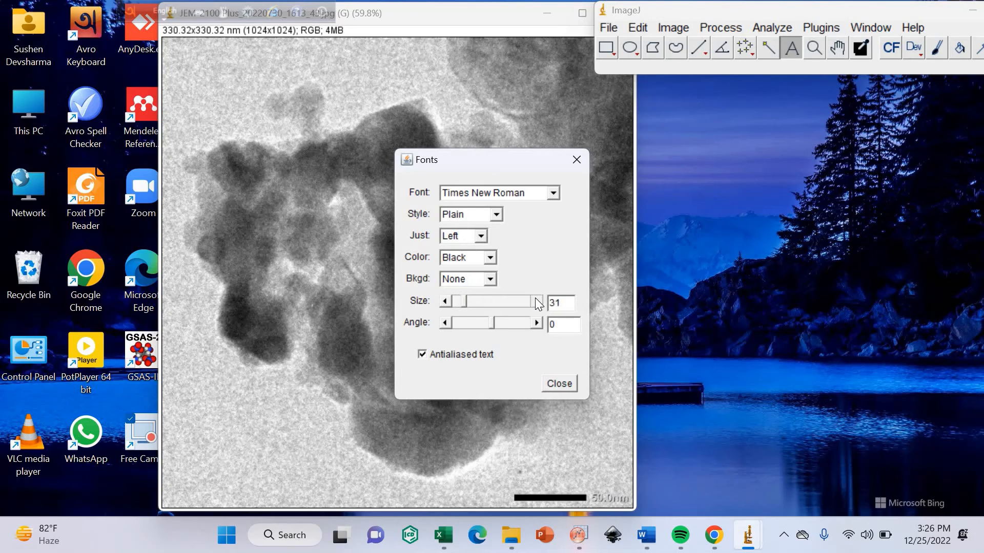
{"action": "left_click", "coordinate": [536, 299]}
{"action": "left_click", "coordinate": [536, 299]}
{"action": "left_click", "coordinate": [536, 299]}
{"action": "left_click", "coordinate": [536, 299]}
{"action": "left_click", "coordinate": [535, 299]}
{"action": "left_click", "coordinate": [536, 299]}
Add a text box reading "Sample (a)" in the empty upper-left area of the TEM image.
{"action": "left_click", "coordinate": [792, 48]}
{"action": "left_click", "coordinate": [182, 58]}
{"action": "left_click_drag", "start_coordinate": [182, 59], "coordinate": [279, 94]}
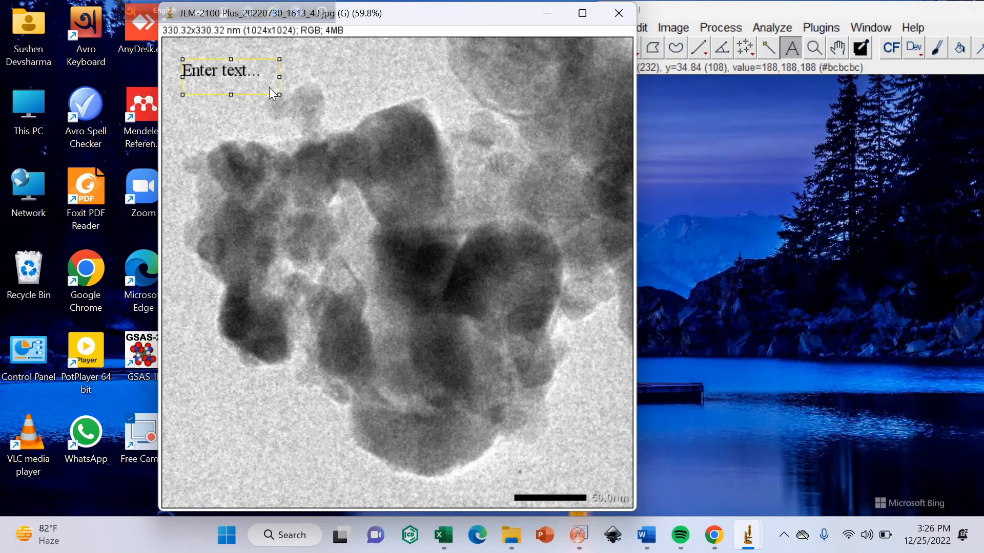
{"action": "type", "text": "S"}
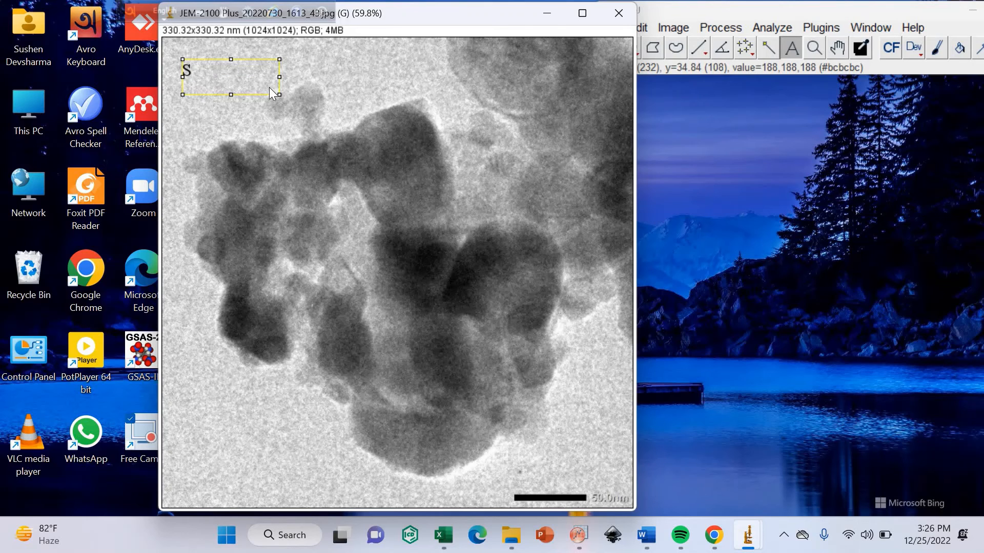
{"action": "type", "text": "amo"}
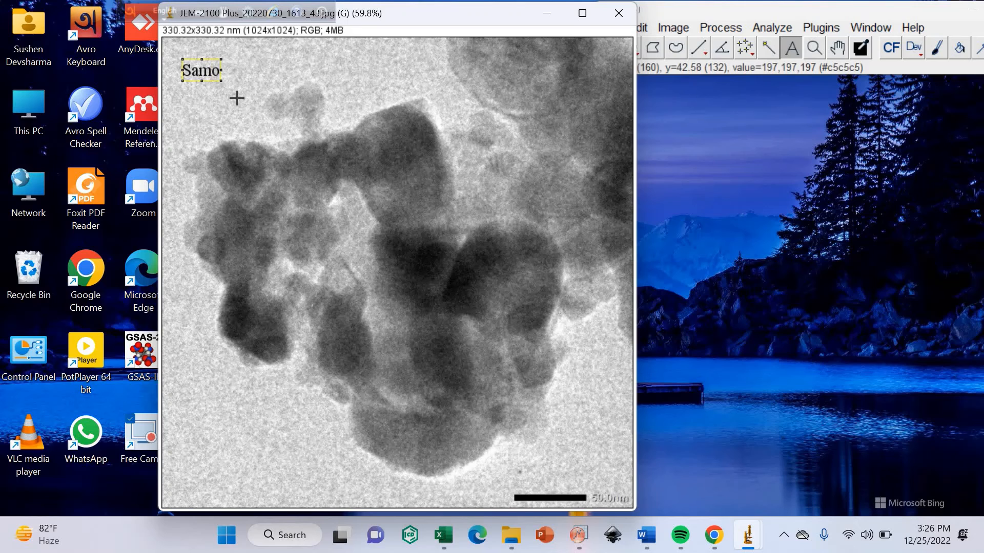
{"action": "key", "text": "BackSpace"}
{"action": "type", "text": "ple (a)"}
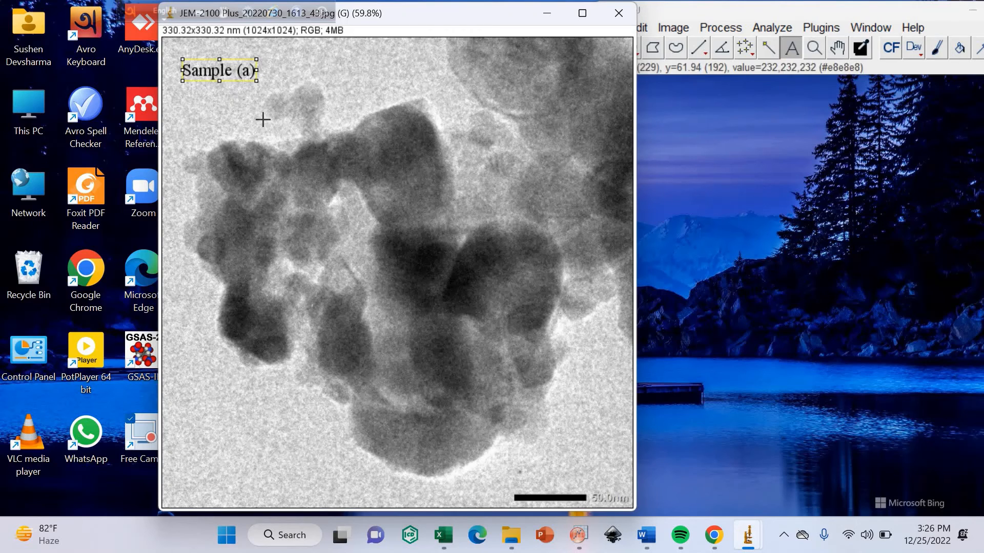
Fill the "Sample (a)" text permanently into the TEM image and clear its selection.
{"action": "left_click", "coordinate": [673, 11]}
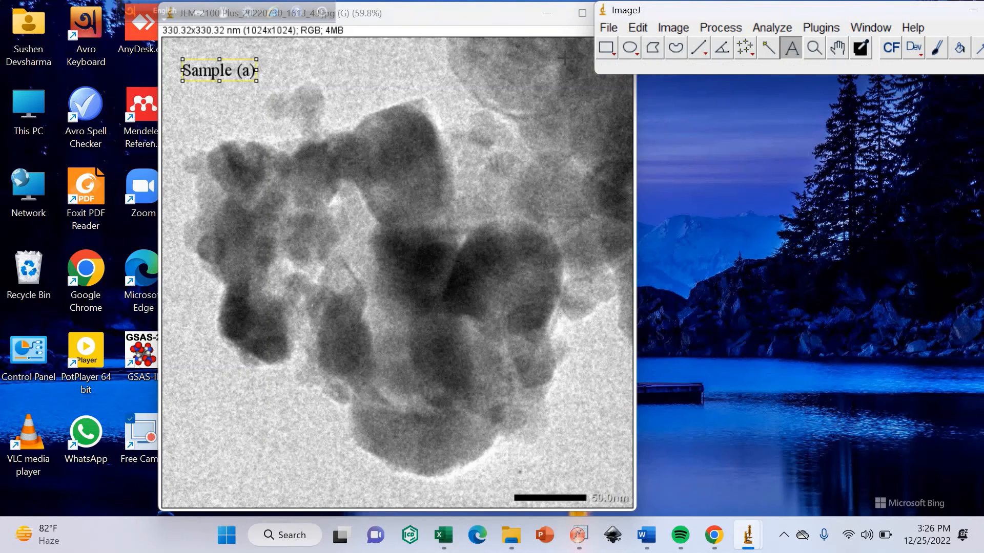
{"action": "left_click", "coordinate": [636, 27]}
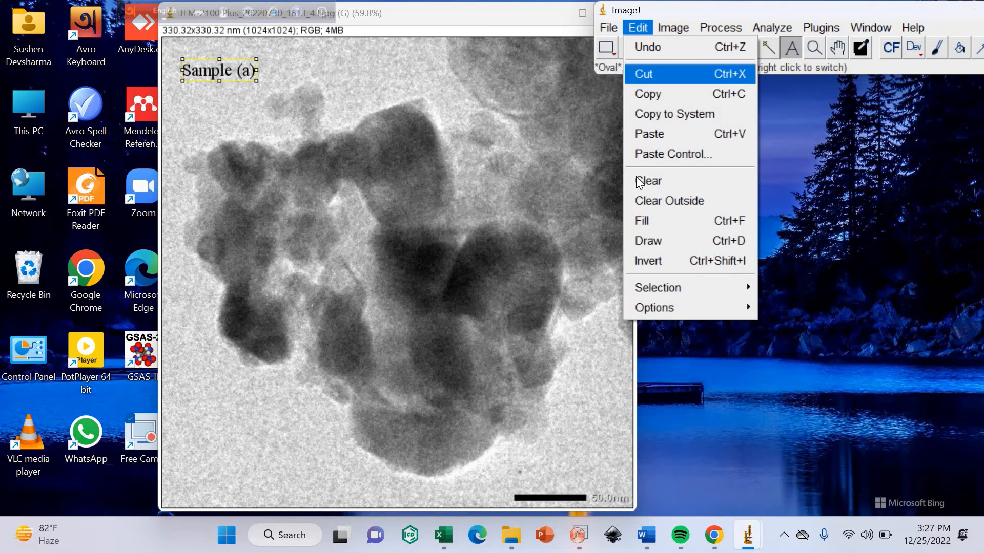
{"action": "left_click", "coordinate": [645, 221]}
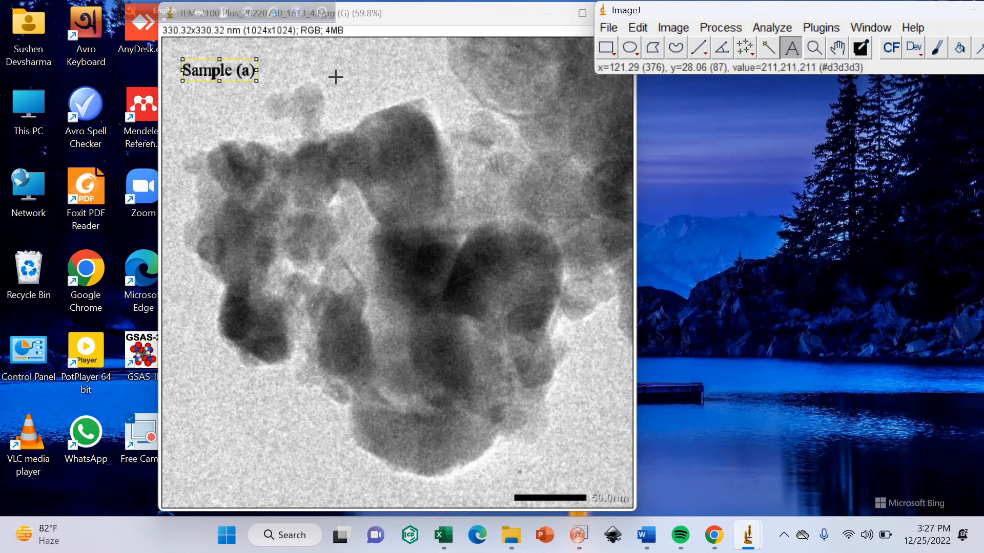
{"action": "left_click", "coordinate": [182, 62]}
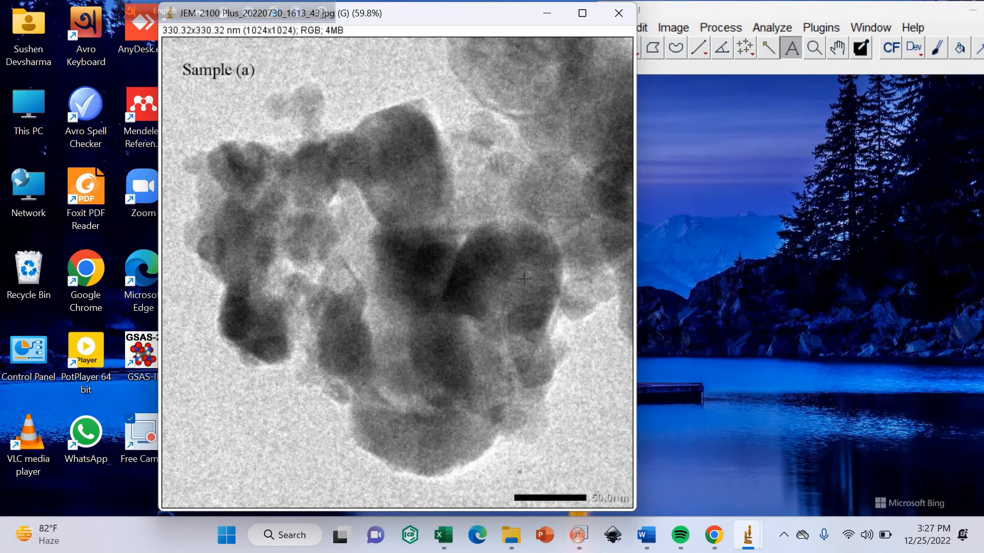
{"action": "left_click", "coordinate": [695, 7]}
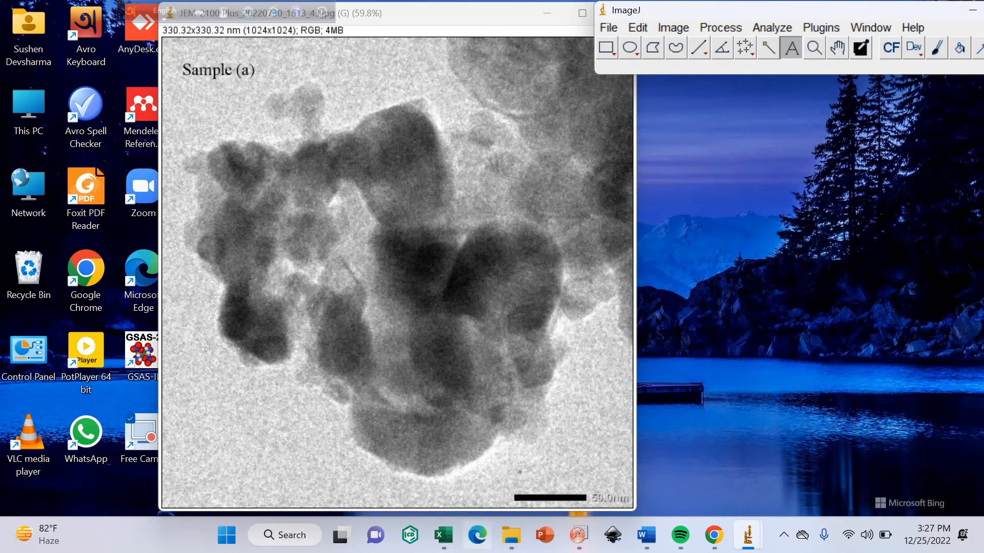
{"action": "left_click", "coordinate": [769, 49]}
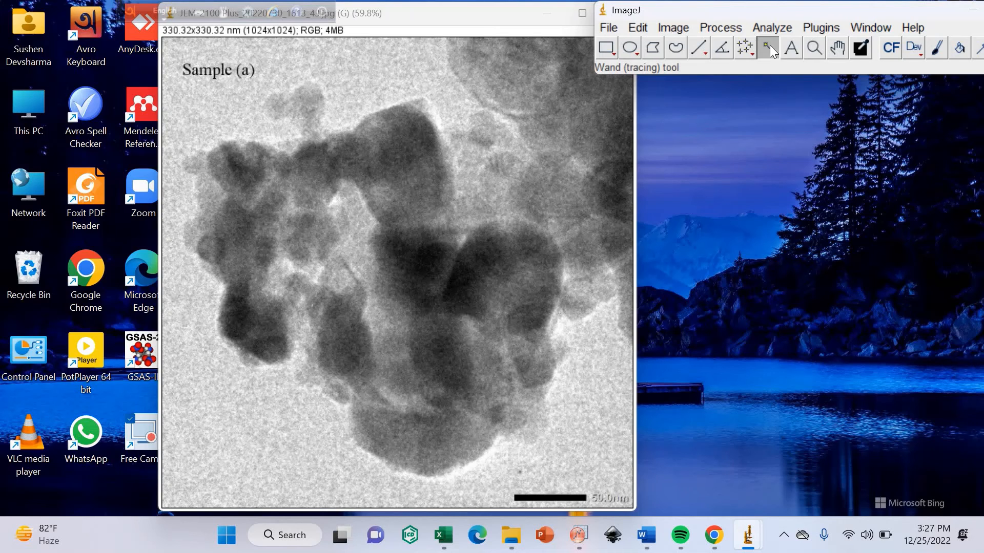
{"action": "left_click", "coordinate": [525, 498]}
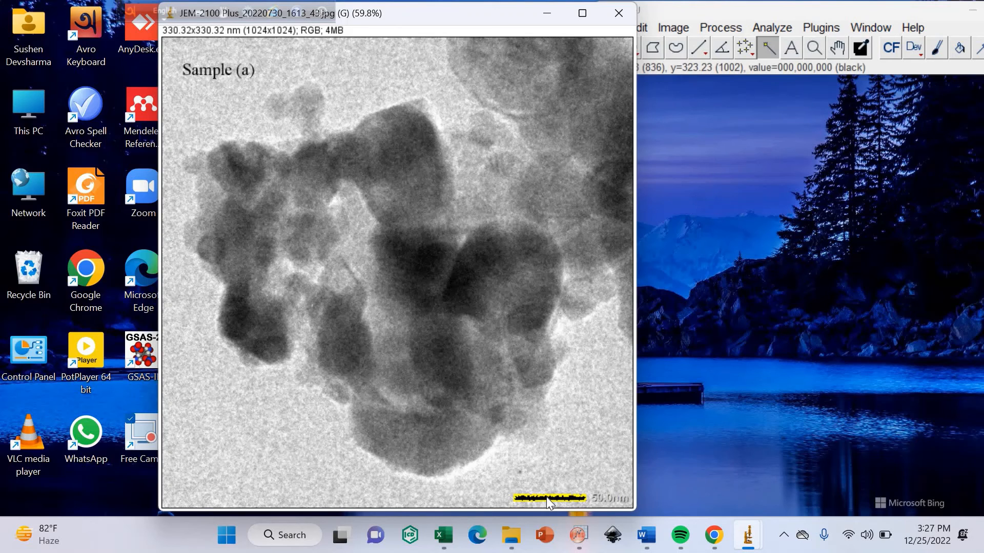
{"action": "left_click_drag", "start_coordinate": [546, 497], "coordinate": [211, 463]}
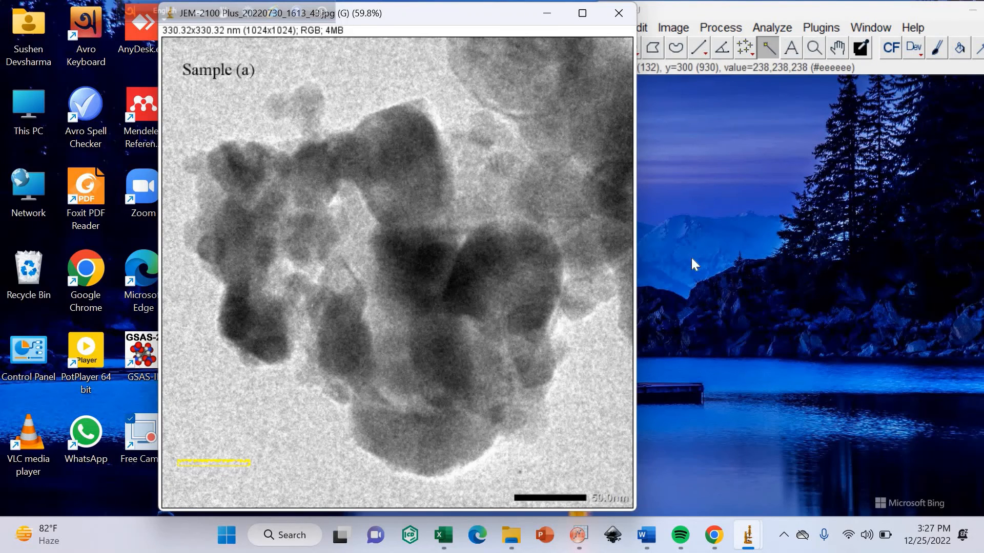
{"action": "left_click", "coordinate": [680, 10]}
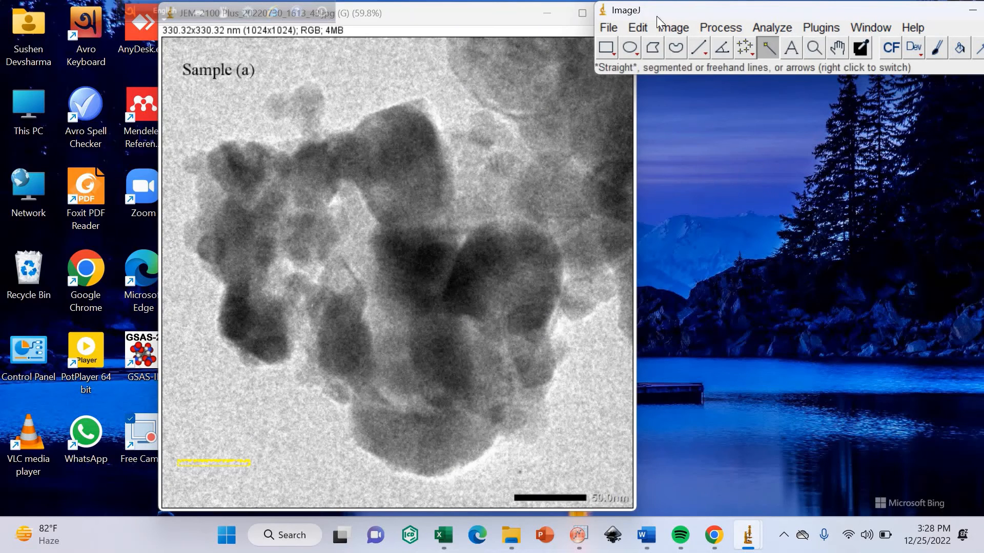
{"action": "right_click", "coordinate": [204, 462]}
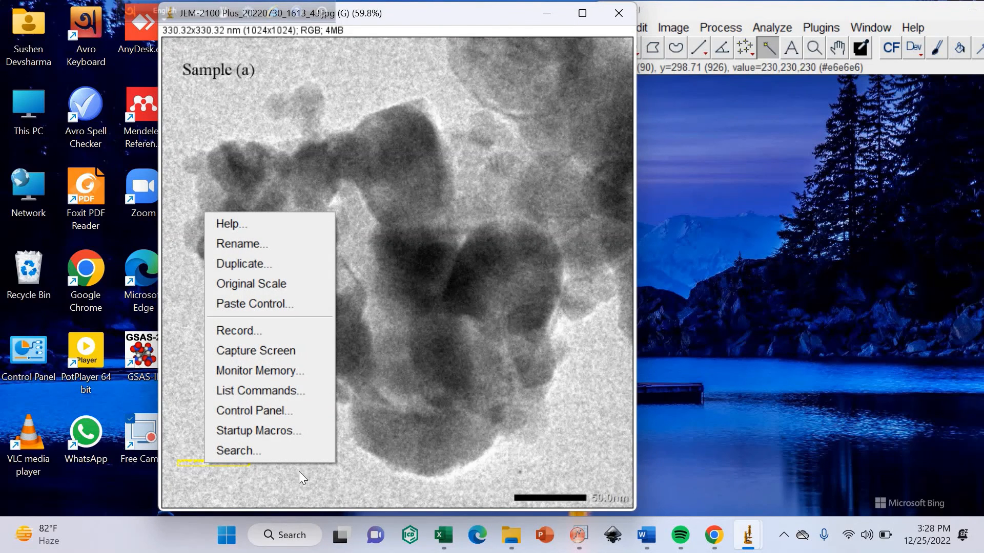
{"action": "left_click", "coordinate": [330, 497]}
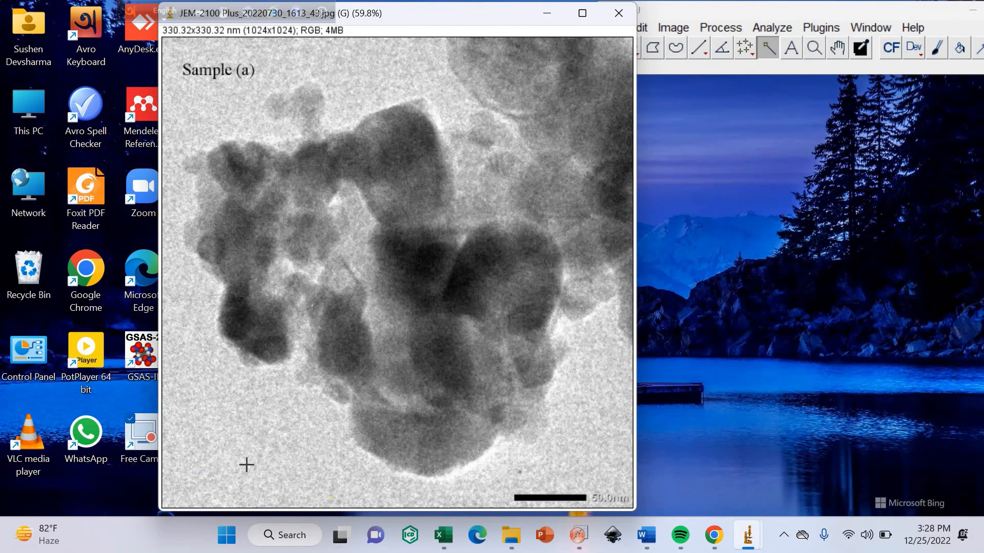
Trace the 50.0 nm scale bar with the Wand tool, move the outline to the image's lower-left corner and fill it black.
{"action": "left_click", "coordinate": [777, 51]}
{"action": "left_click", "coordinate": [551, 497]}
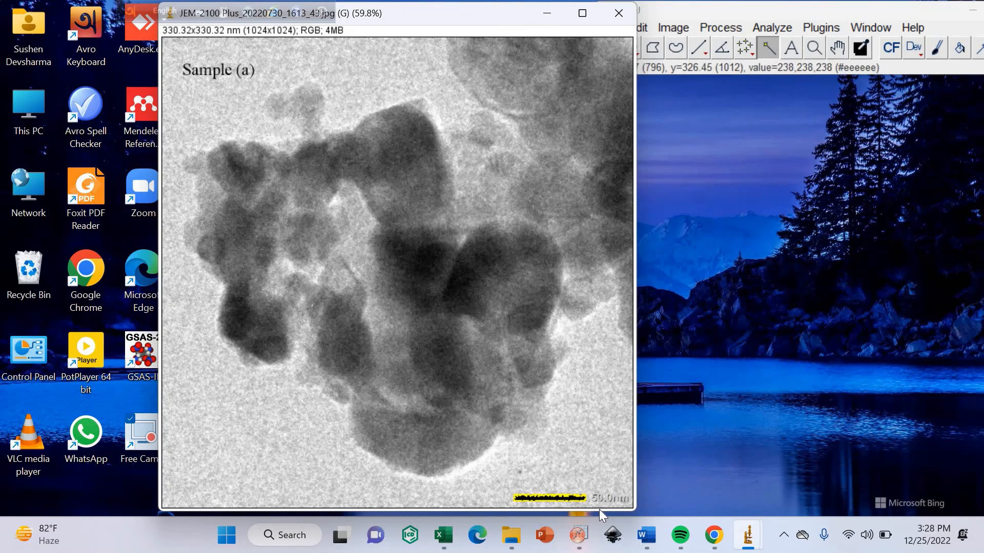
{"action": "left_click_drag", "start_coordinate": [585, 501], "coordinate": [388, 480]}
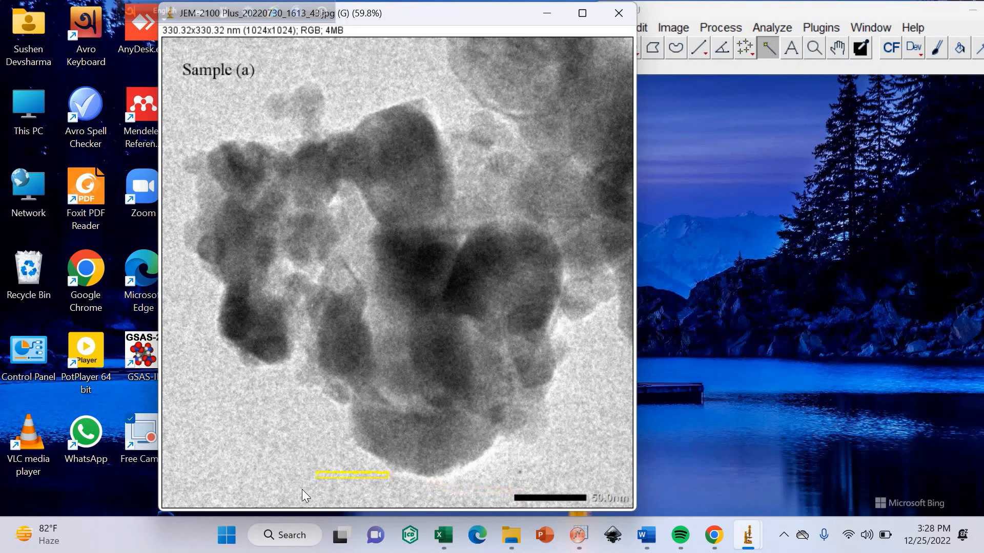
{"action": "left_click_drag", "start_coordinate": [246, 471], "coordinate": [250, 474]}
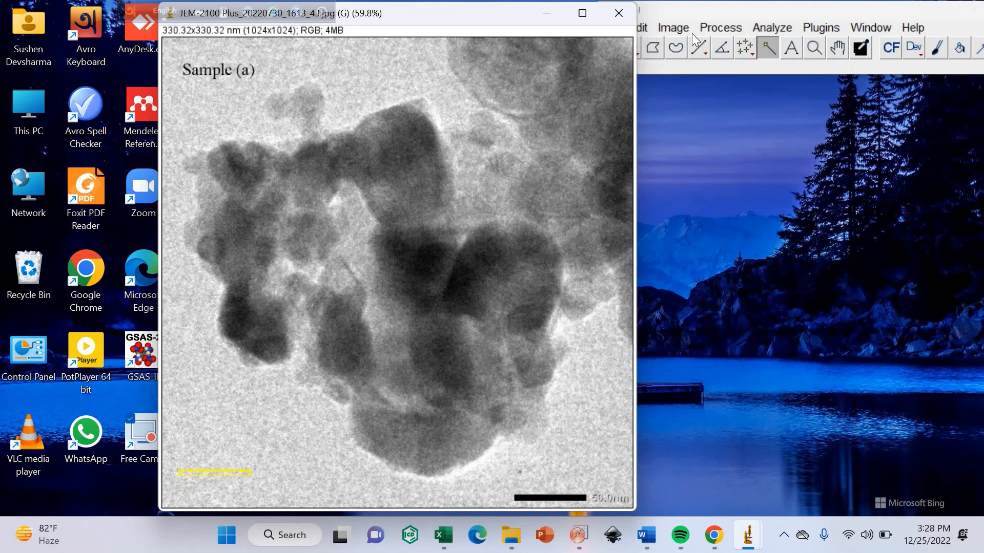
{"action": "left_click", "coordinate": [644, 24]}
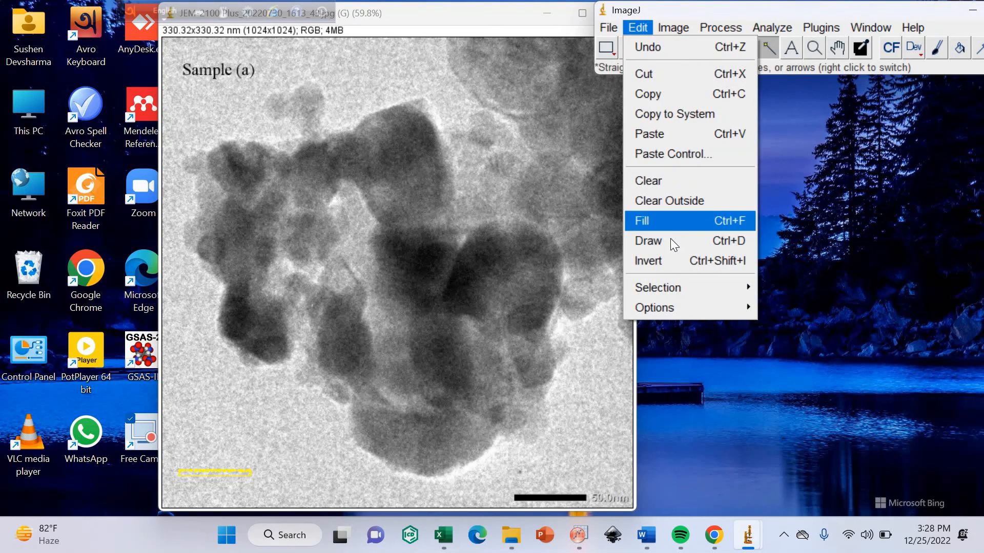
{"action": "left_click", "coordinate": [663, 223]}
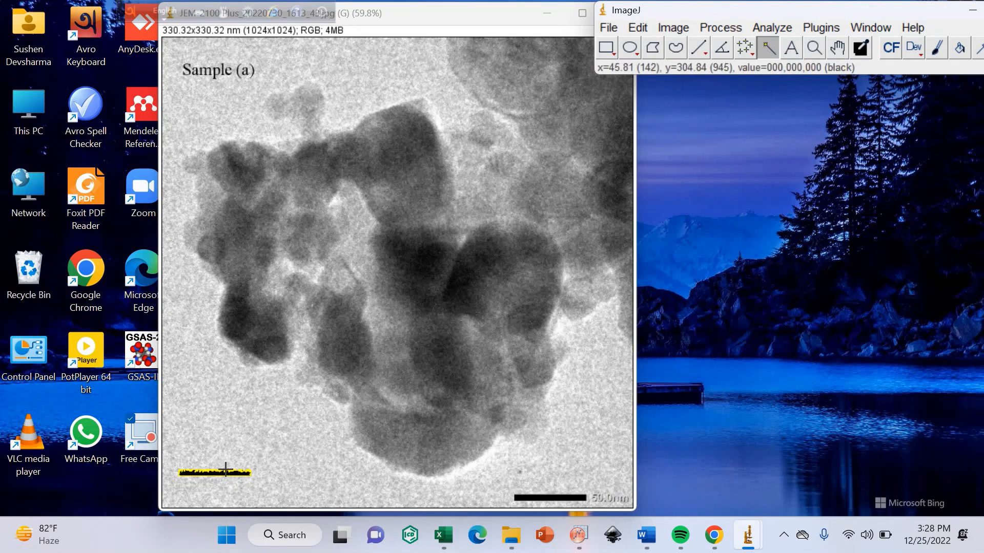
Move the scale bar outline off the filled black copy to the empty area on its right.
{"action": "left_click_drag", "start_coordinate": [217, 472], "coordinate": [243, 446]}
{"action": "left_click_drag", "start_coordinate": [317, 486], "coordinate": [324, 487]}
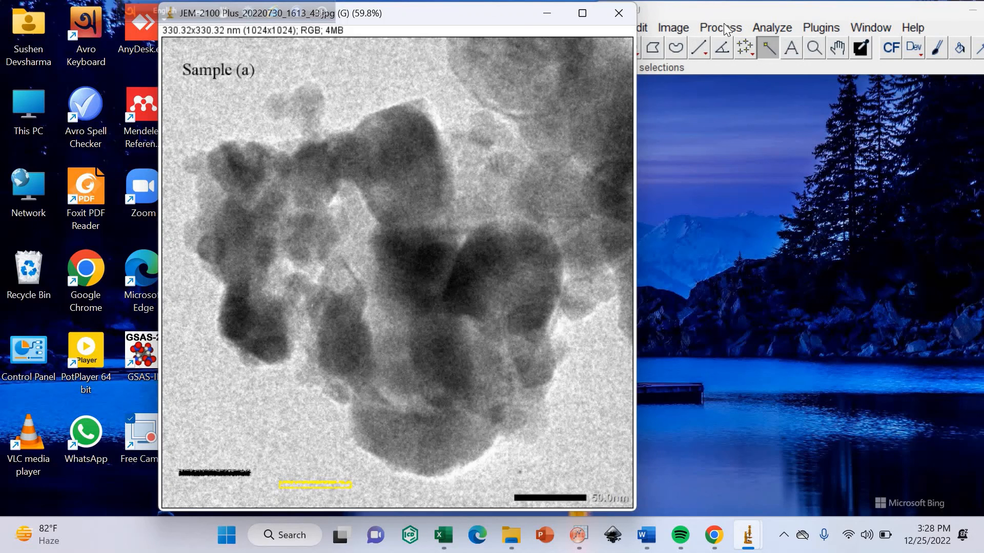
{"action": "left_click", "coordinate": [702, 12]}
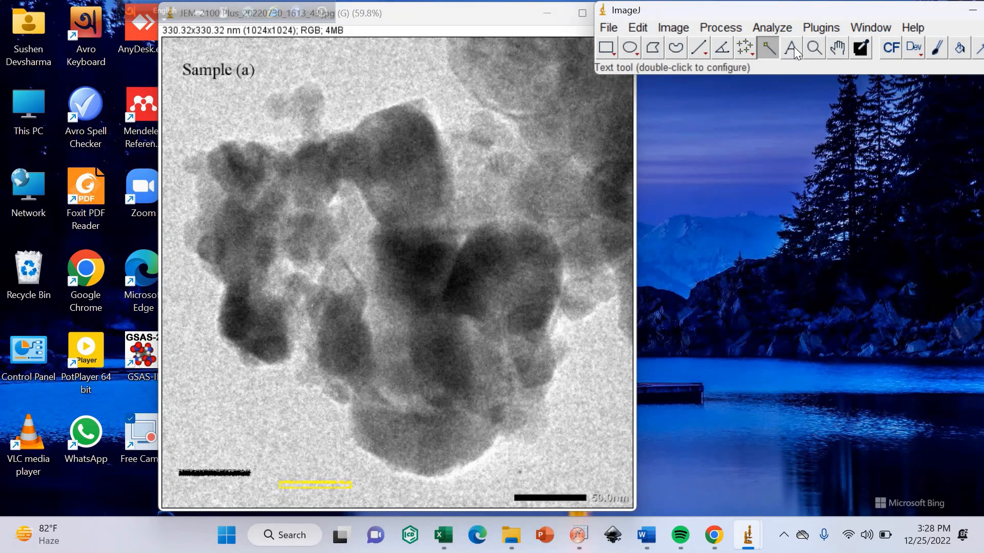
Add a text box reading "50 nm" just above the black scale bar in the TEM image's lower-left corner.
{"action": "left_click", "coordinate": [791, 47]}
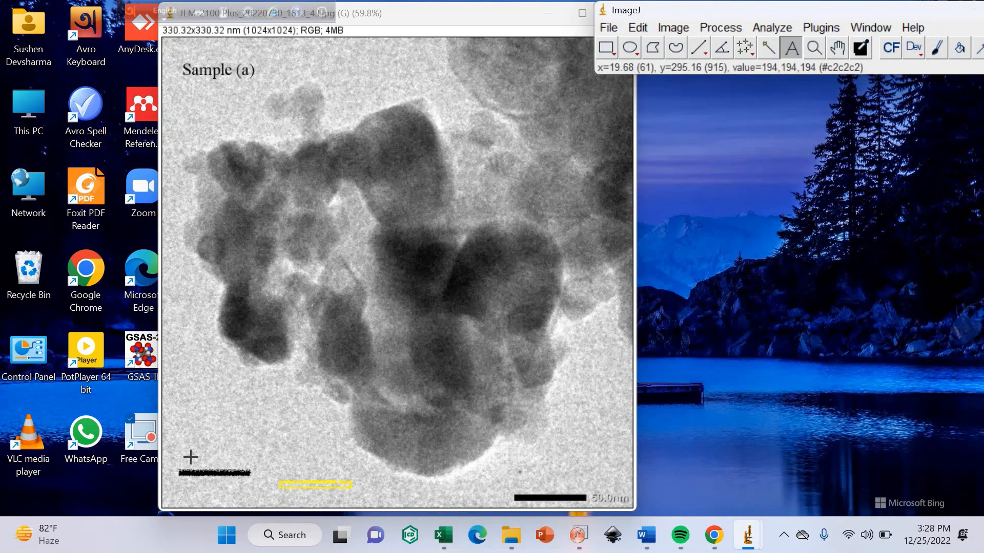
{"action": "left_click_drag", "start_coordinate": [190, 457], "coordinate": [232, 466]}
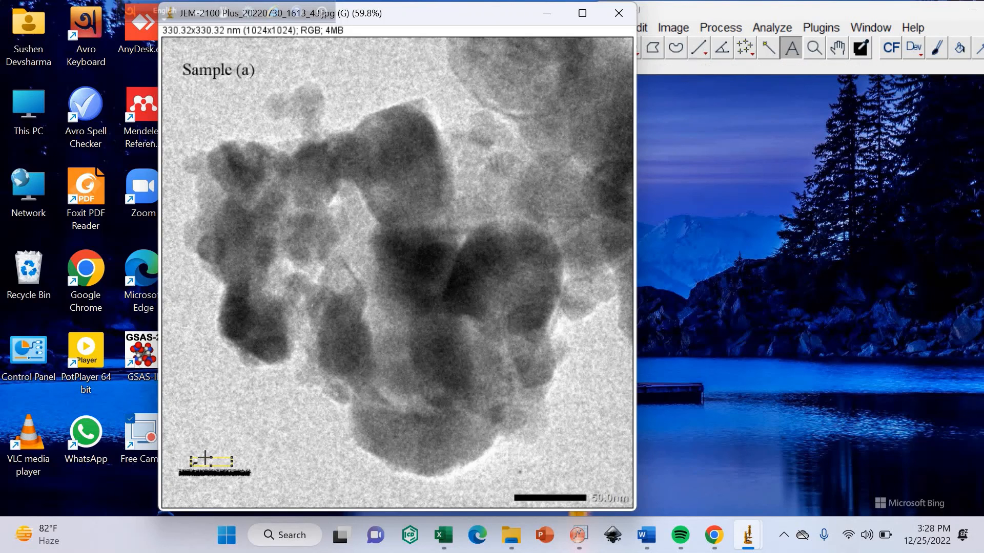
{"action": "left_click_drag", "start_coordinate": [204, 457], "coordinate": [262, 469]}
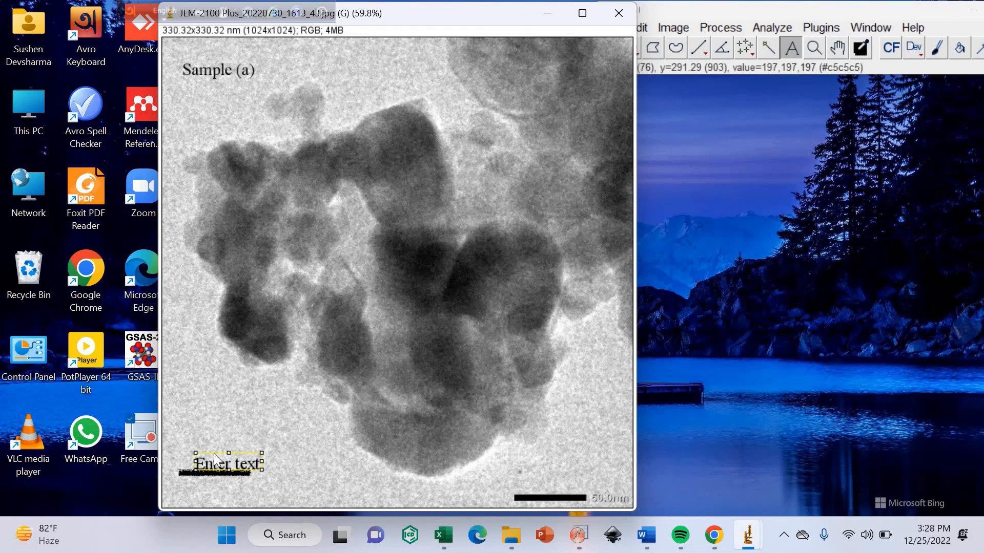
{"action": "mouse_move", "coordinate": [229, 453]}
{"action": "left_mouse_down"}
{"action": "mouse_move", "coordinate": [199, 449]}
{"action": "mouse_move", "coordinate": [218, 448]}
{"action": "left_mouse_up"}
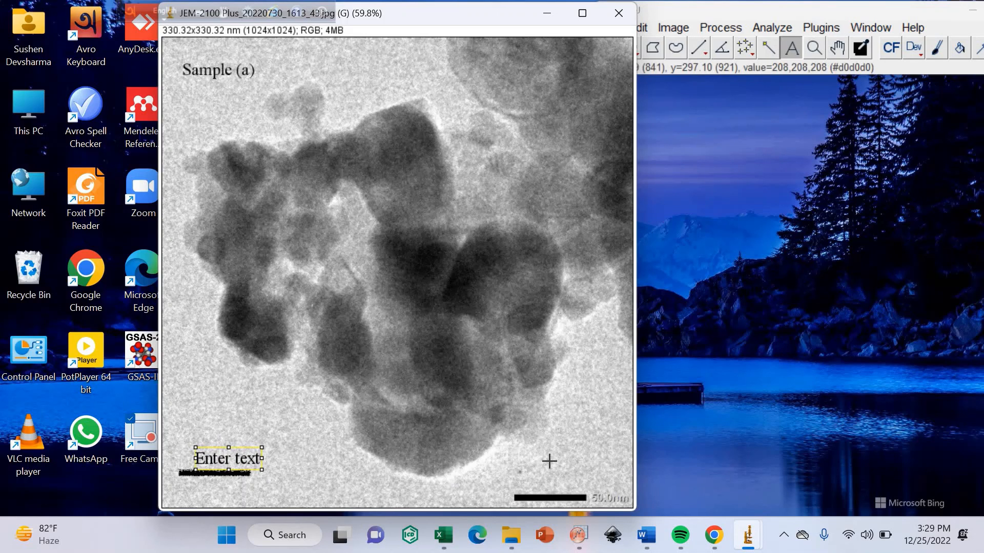
{"action": "type", "text": "50"}
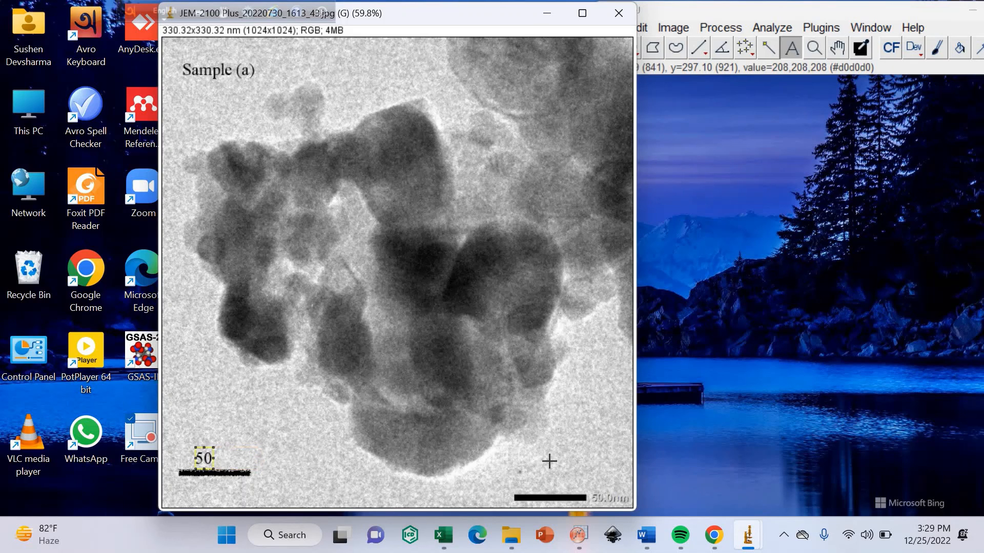
{"action": "type", "text": " nm"}
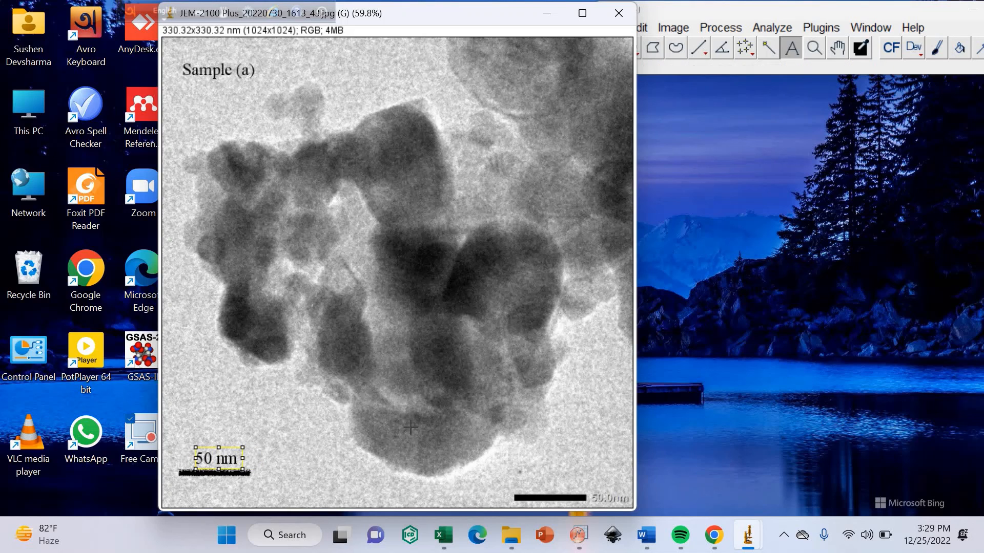
Fill the "50 nm" label permanently into the TEM image and clear its selection.
{"action": "left_click", "coordinate": [644, 29]}
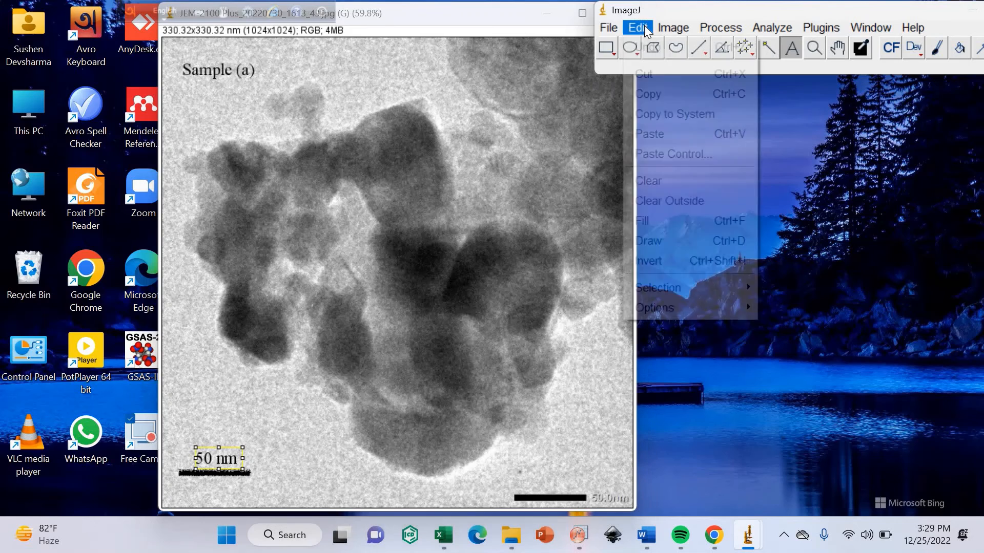
{"action": "left_click", "coordinate": [681, 221]}
{"action": "left_click", "coordinate": [319, 467]}
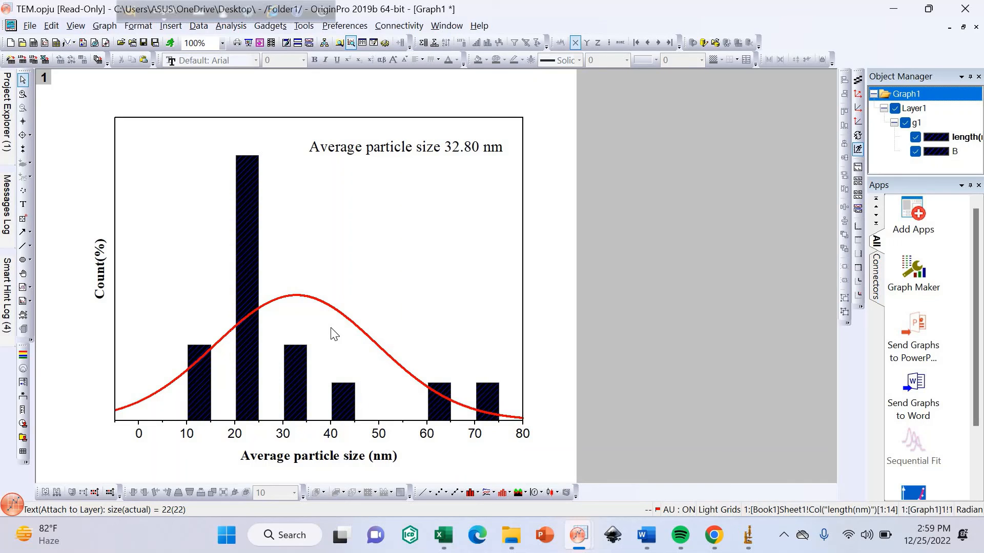
In OriginPro, view the X axis tick label display settings of the particle size graph without changing them.
{"action": "left_click", "coordinate": [234, 436]}
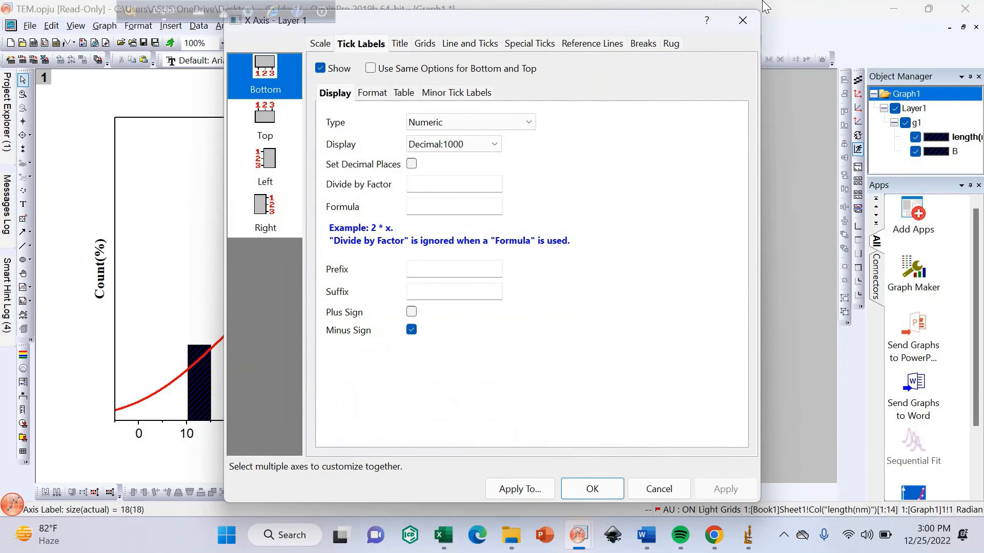
{"action": "left_click", "coordinate": [742, 20]}
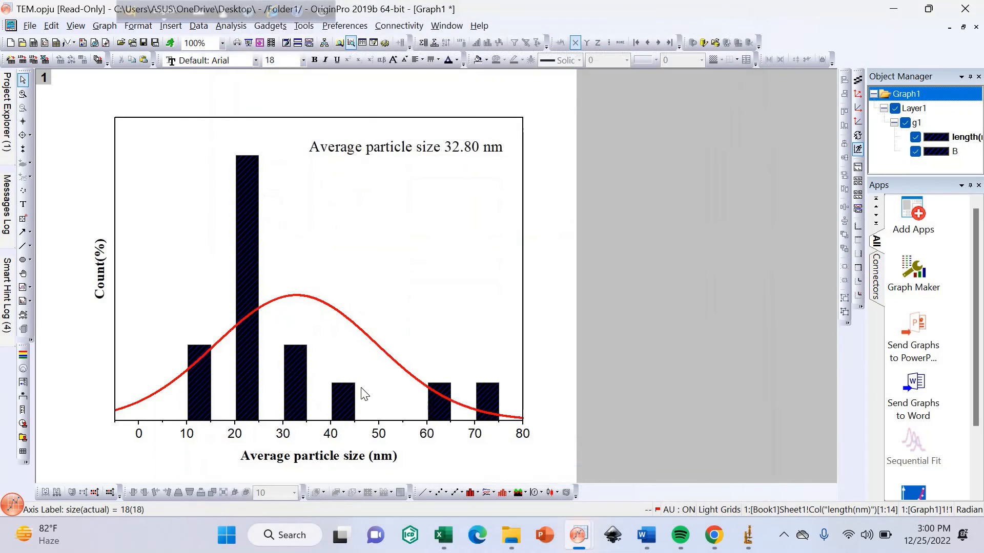
{"action": "double_click", "coordinate": [232, 436]}
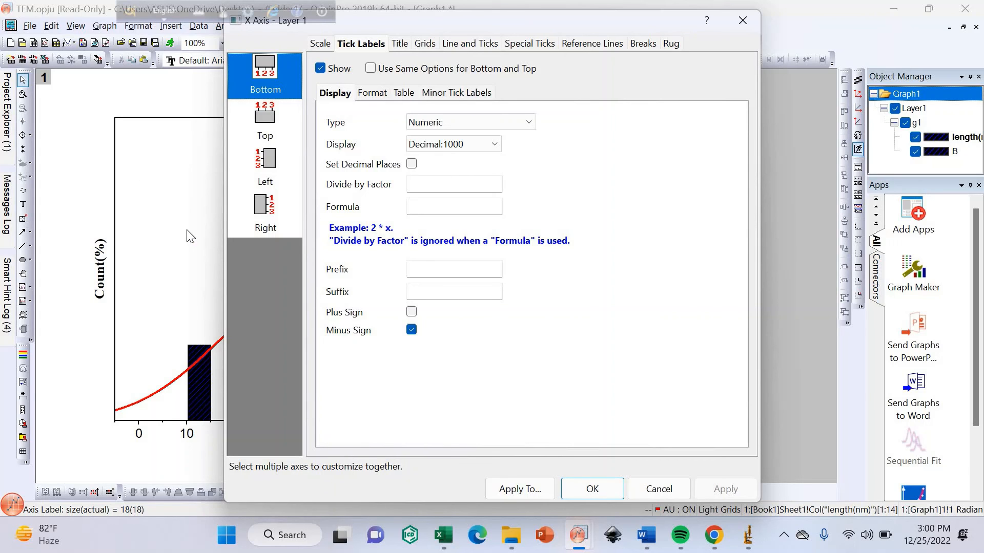
{"action": "left_click", "coordinate": [739, 23]}
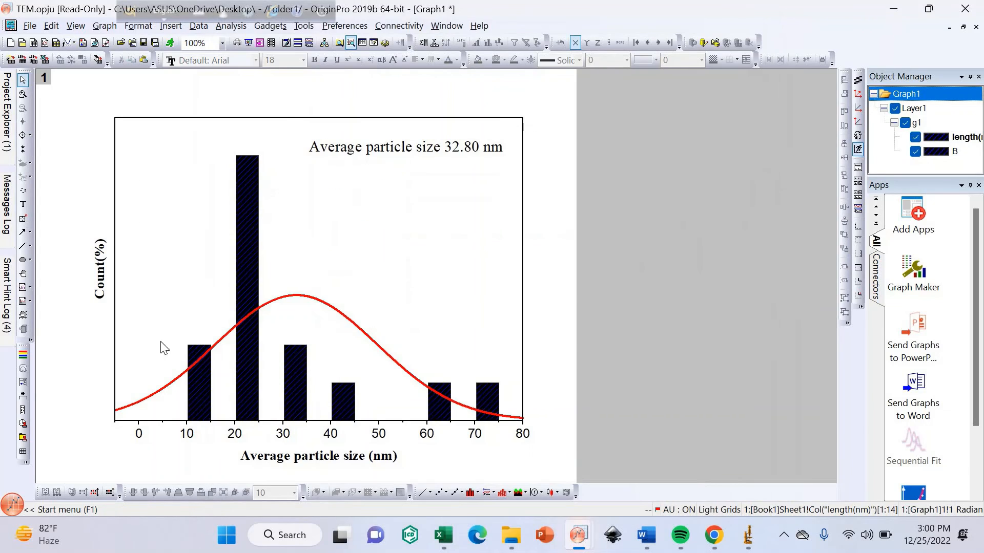
{"action": "left_click", "coordinate": [188, 435]}
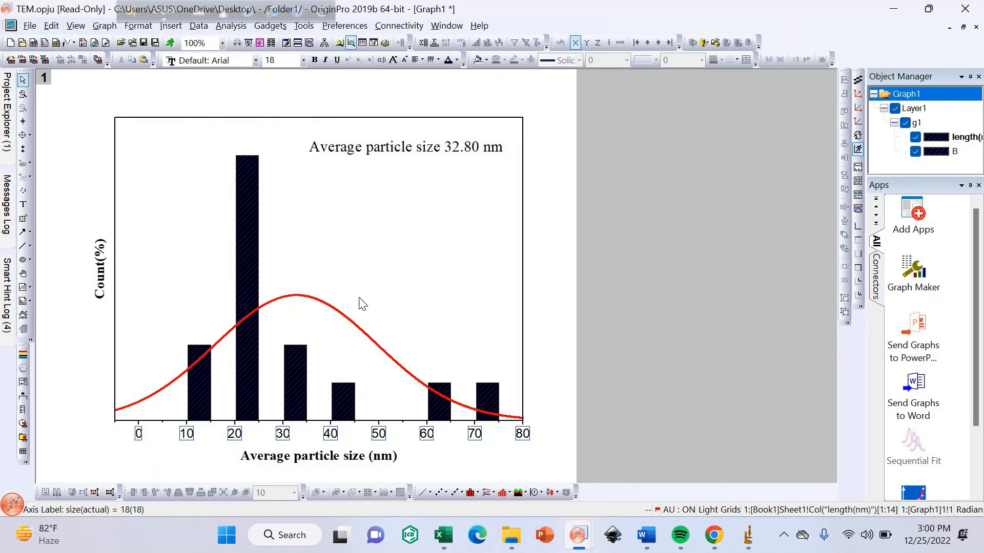
{"action": "left_click", "coordinate": [363, 282]}
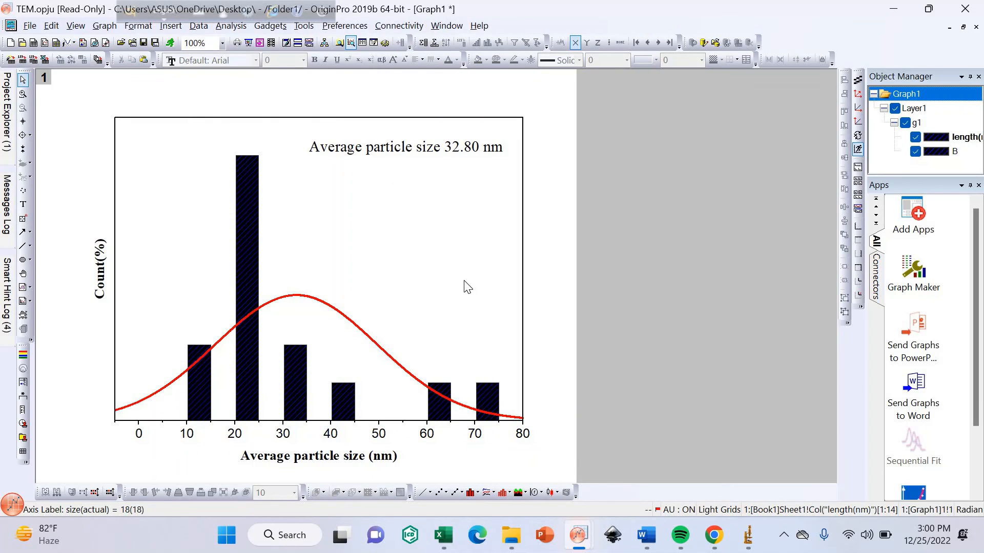